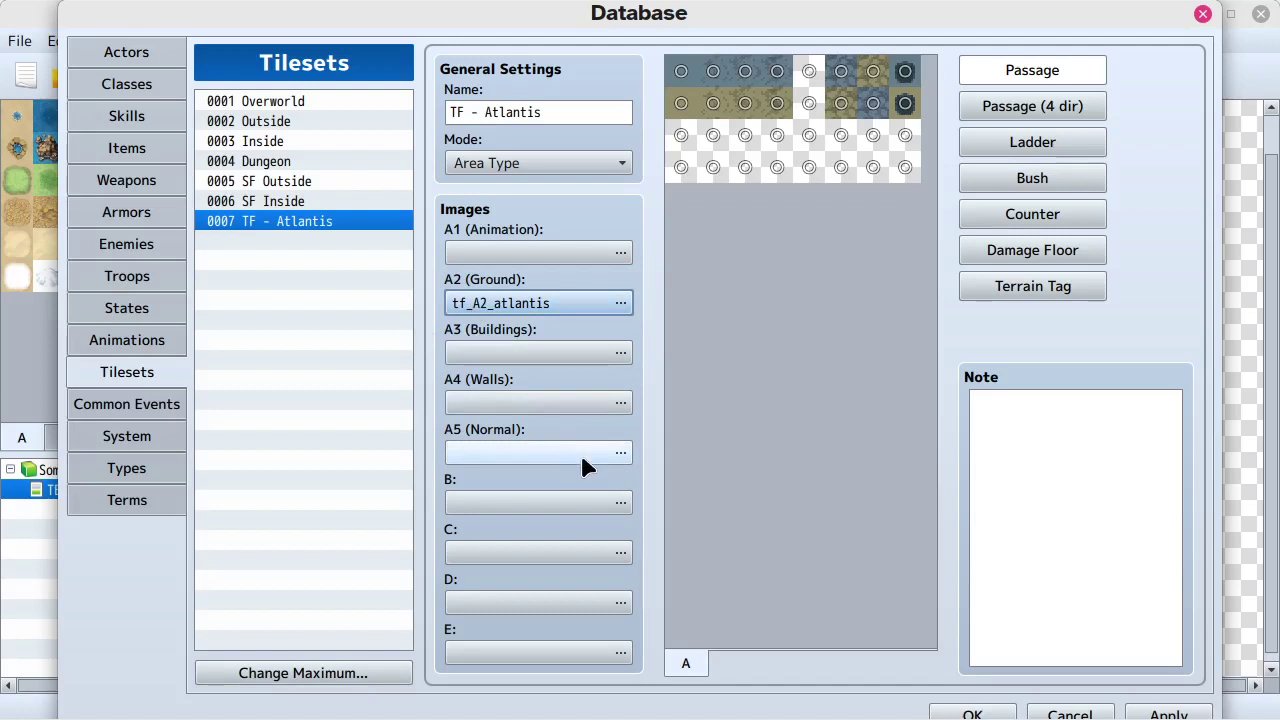
Assign the tf_A5_atlantisA image to the tileset's A5 (Normal) slot
{"action": "left_click", "coordinate": [620, 454]}
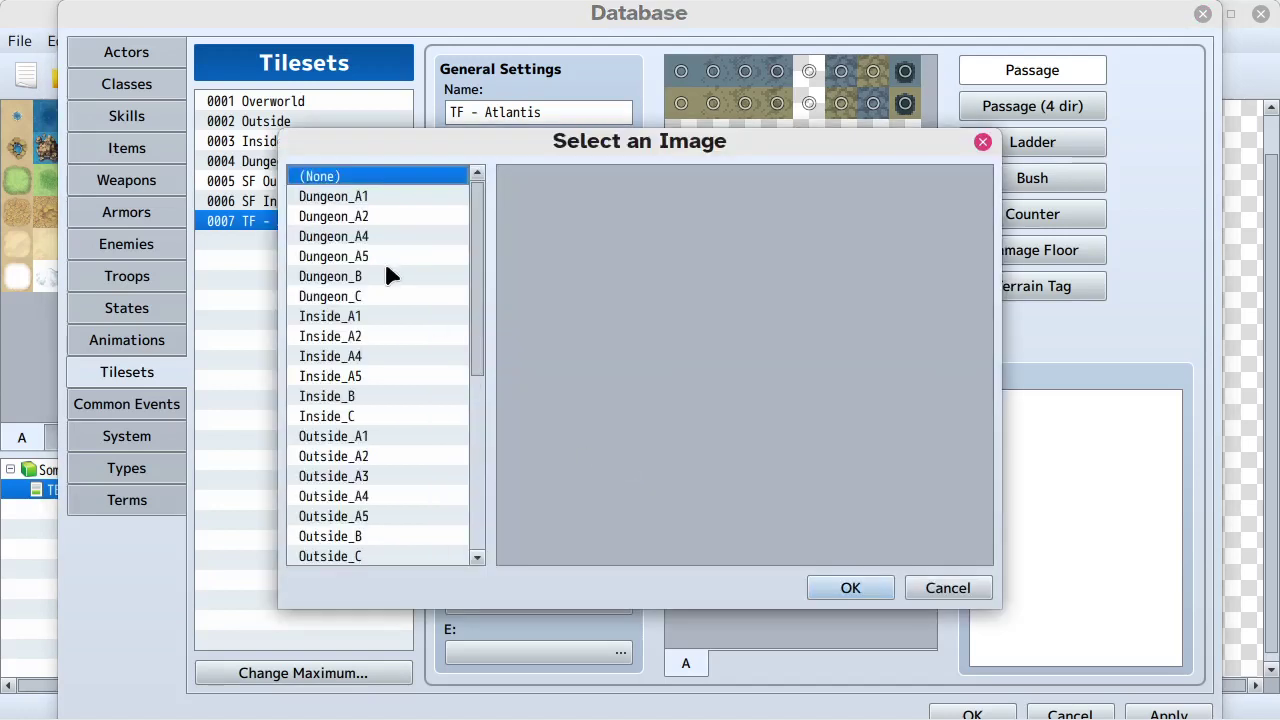
{"action": "scroll", "coordinate": [403, 317], "scroll_direction": "down", "scroll_amount": 6}
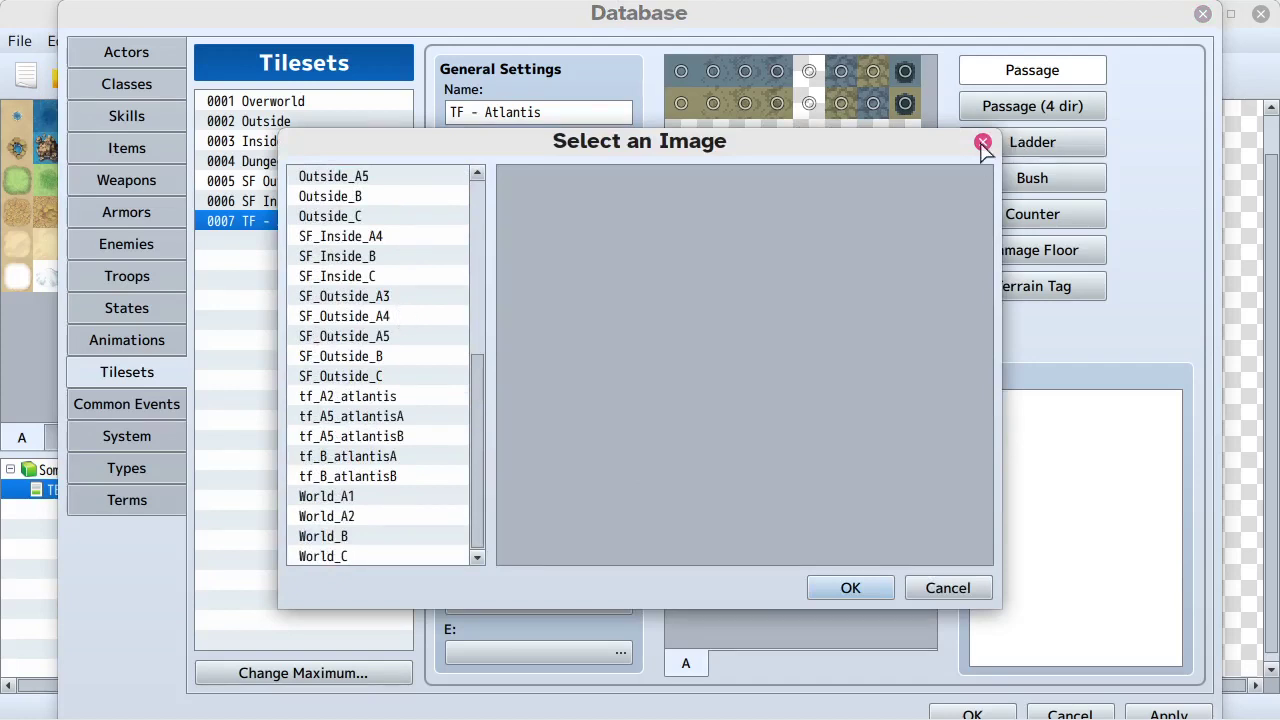
{"action": "left_click", "coordinate": [380, 418]}
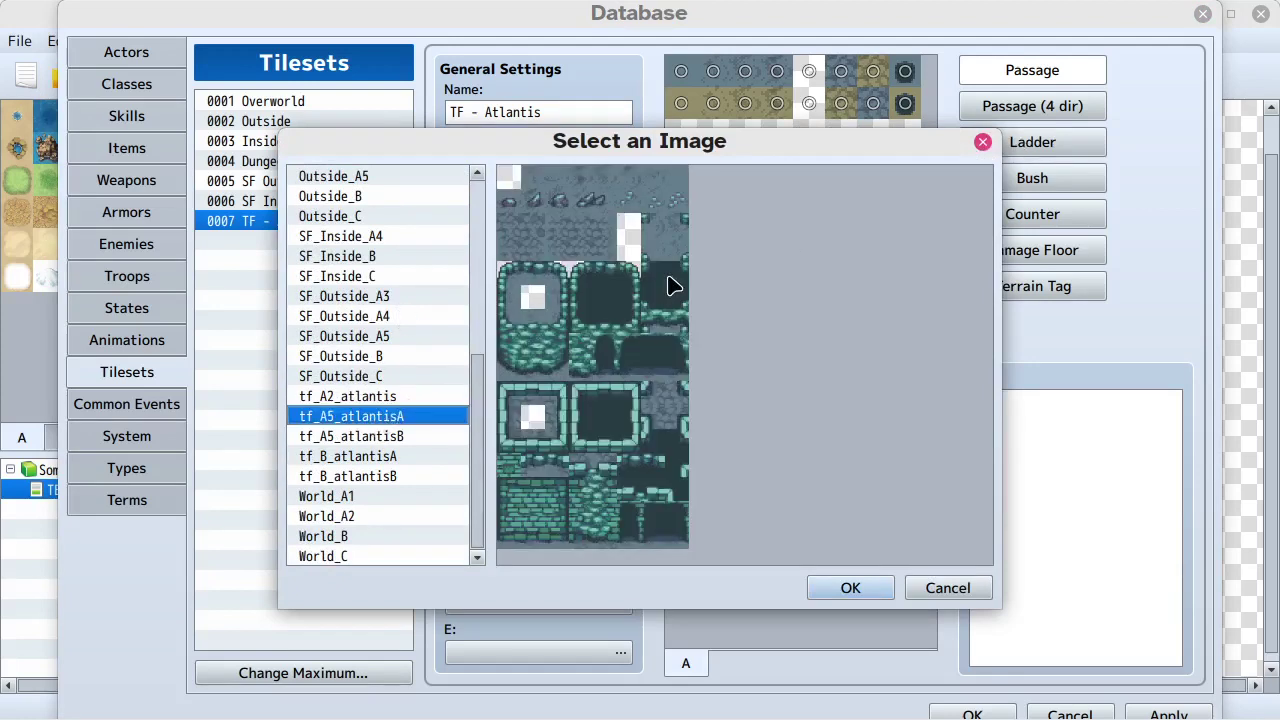
{"action": "left_click", "coordinate": [355, 438]}
{"action": "left_click", "coordinate": [366, 418]}
{"action": "left_click", "coordinate": [848, 590]}
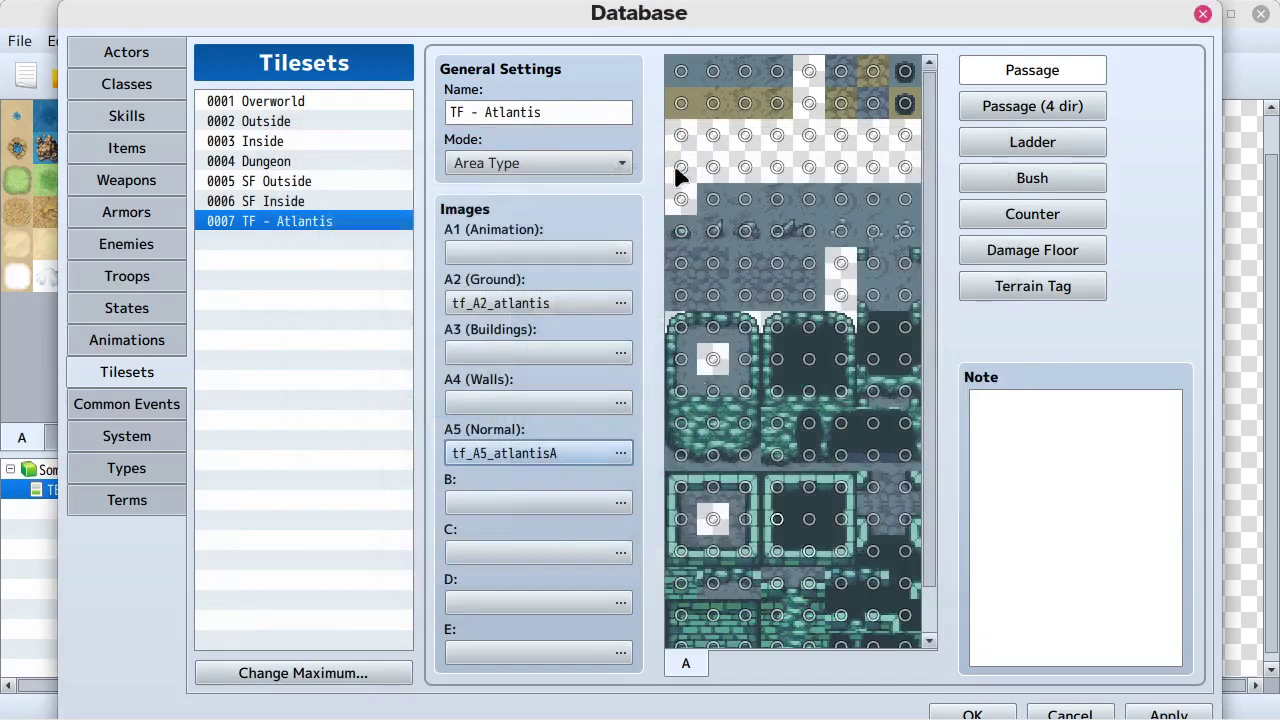
Rename the tileset to "TF - Atlantis Blue"
{"action": "triple_click", "coordinate": [561, 112]}
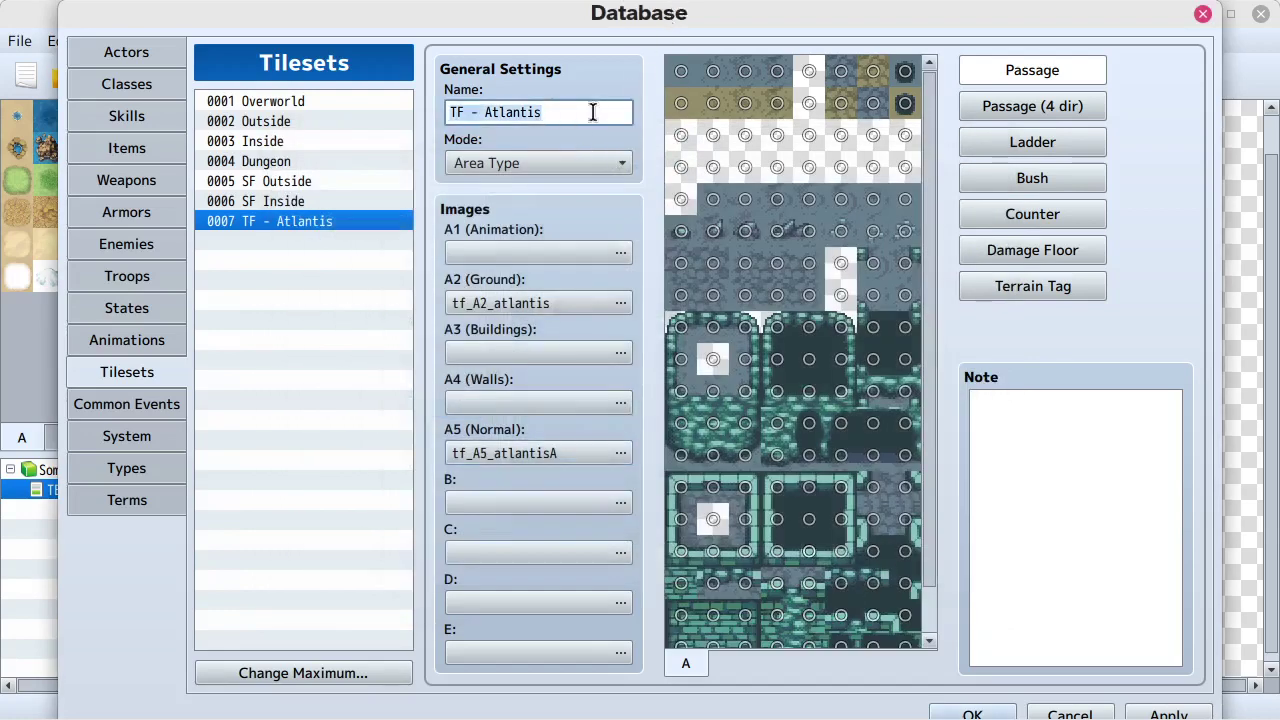
{"action": "left_click", "coordinate": [592, 112]}
{"action": "type", "text": "Blue"}
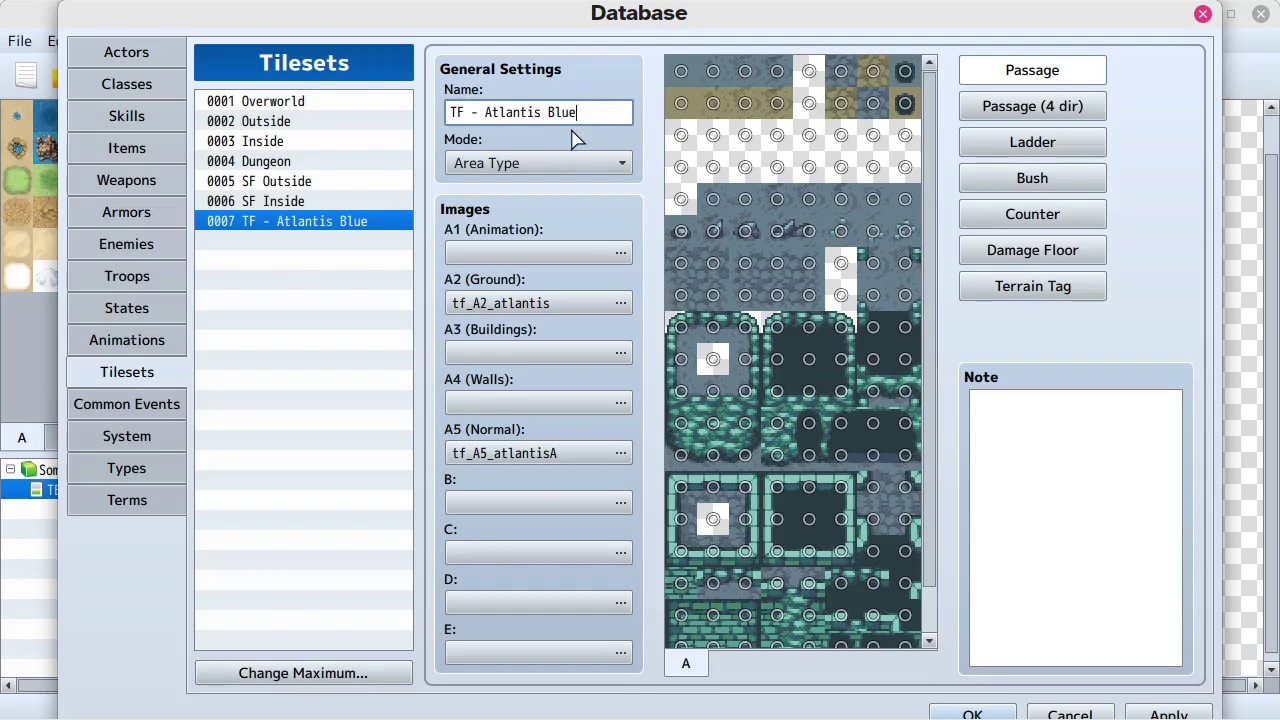
Compare the Atlantis tile images, assign tf_B_atlantisA to the tileset's B slot, and display its B tiles
{"action": "double_click", "coordinate": [523, 503]}
{"action": "scroll", "coordinate": [397, 403], "scroll_direction": "down", "scroll_amount": 6}
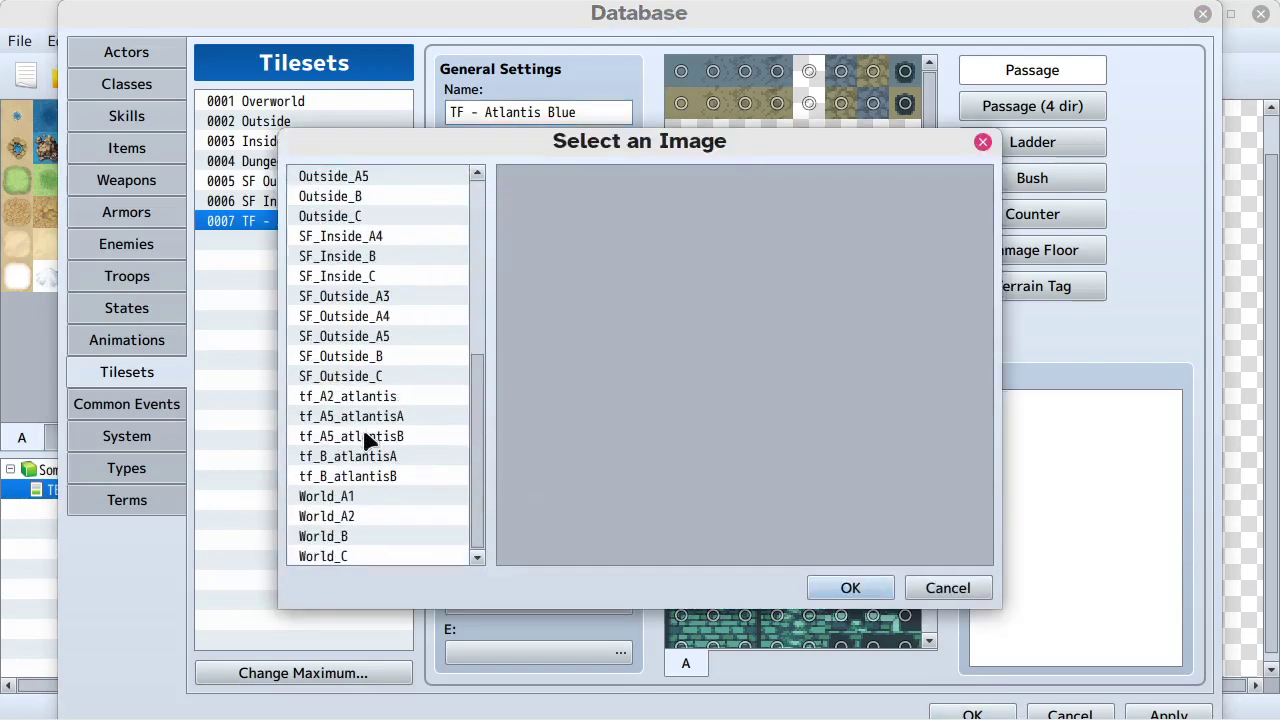
{"action": "left_click", "coordinate": [366, 460]}
{"action": "left_click", "coordinate": [366, 478]}
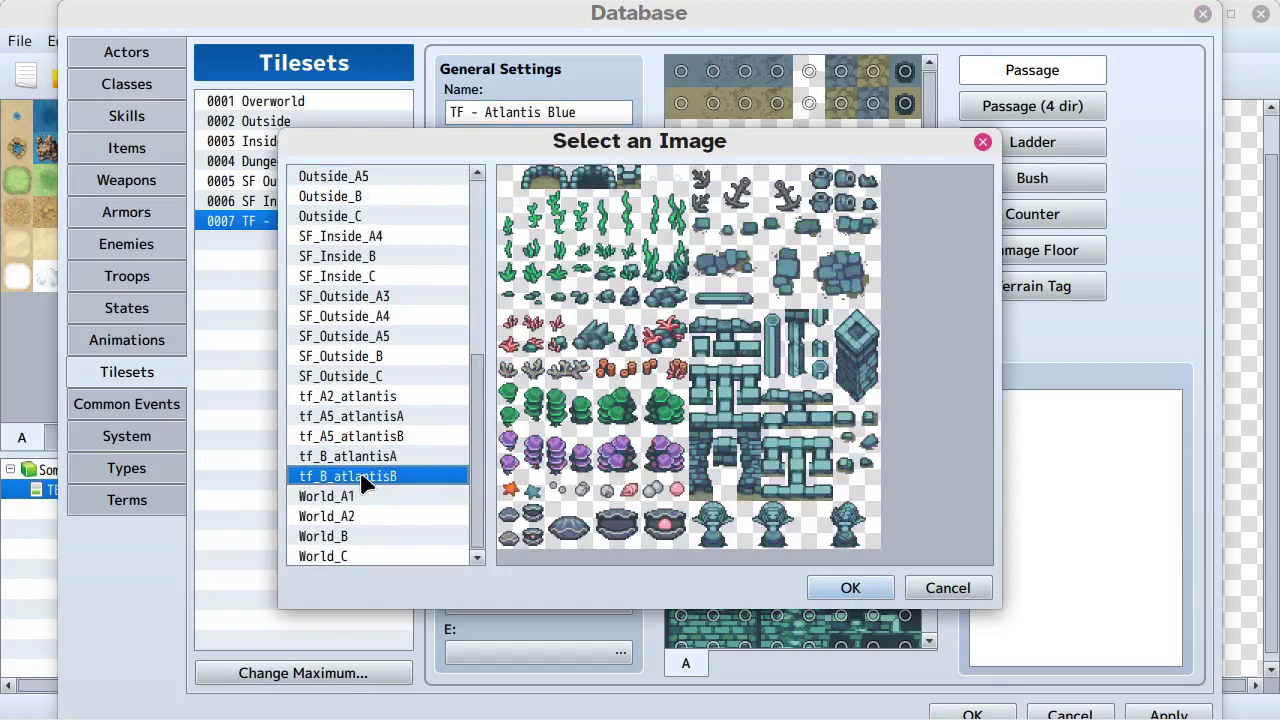
{"action": "left_click", "coordinate": [366, 459]}
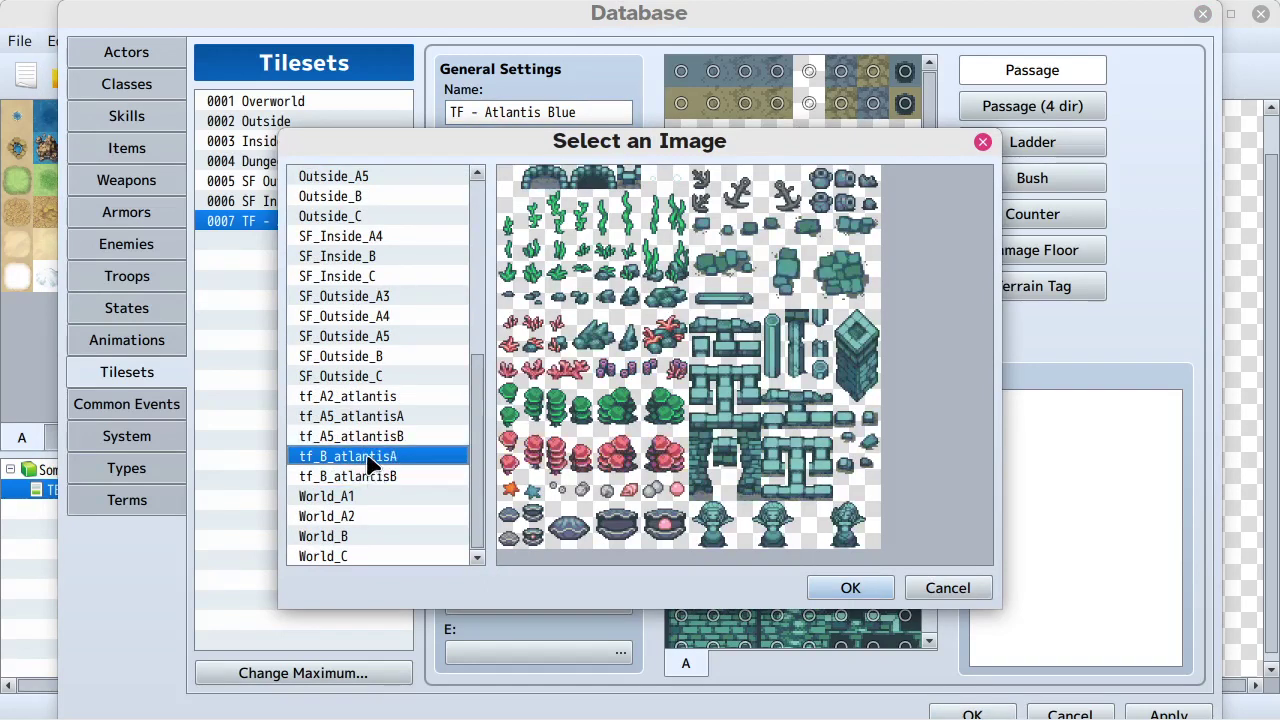
{"action": "left_click", "coordinate": [370, 437]}
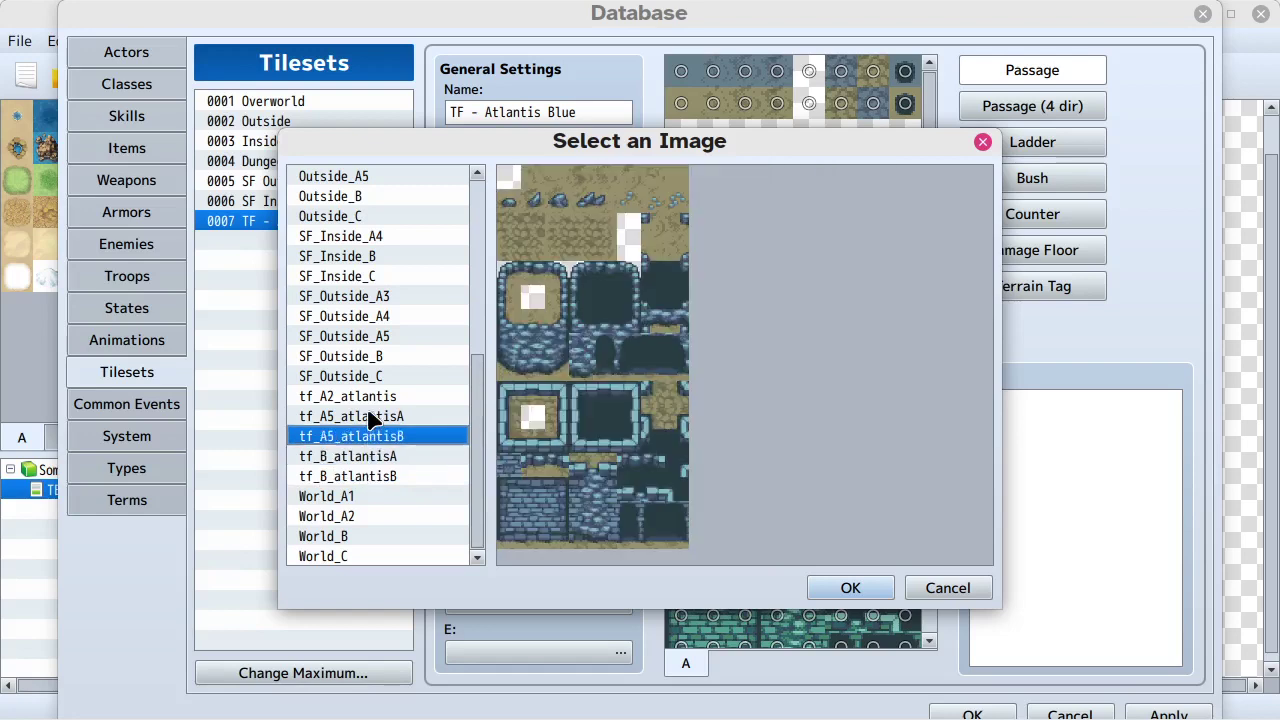
{"action": "left_click", "coordinate": [369, 417]}
{"action": "left_click", "coordinate": [369, 437]}
{"action": "left_click", "coordinate": [372, 458]}
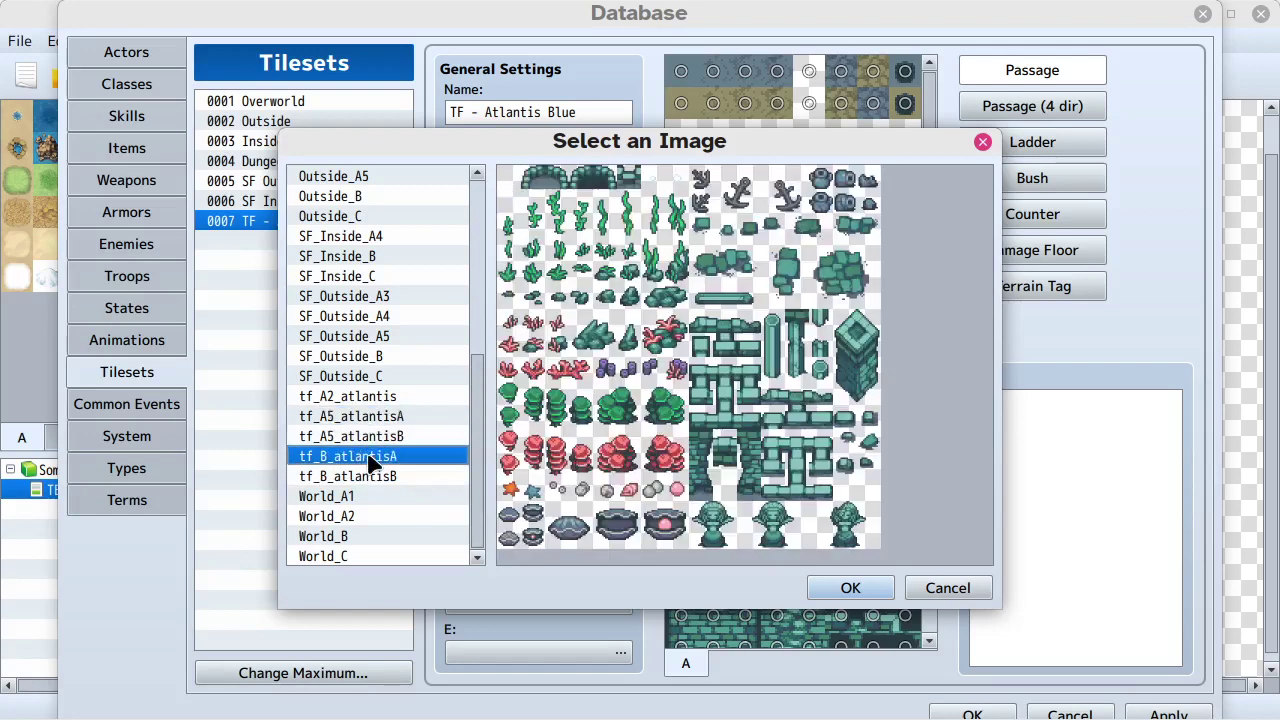
{"action": "left_click", "coordinate": [368, 476]}
{"action": "left_click", "coordinate": [368, 463]}
{"action": "left_click", "coordinate": [850, 589]}
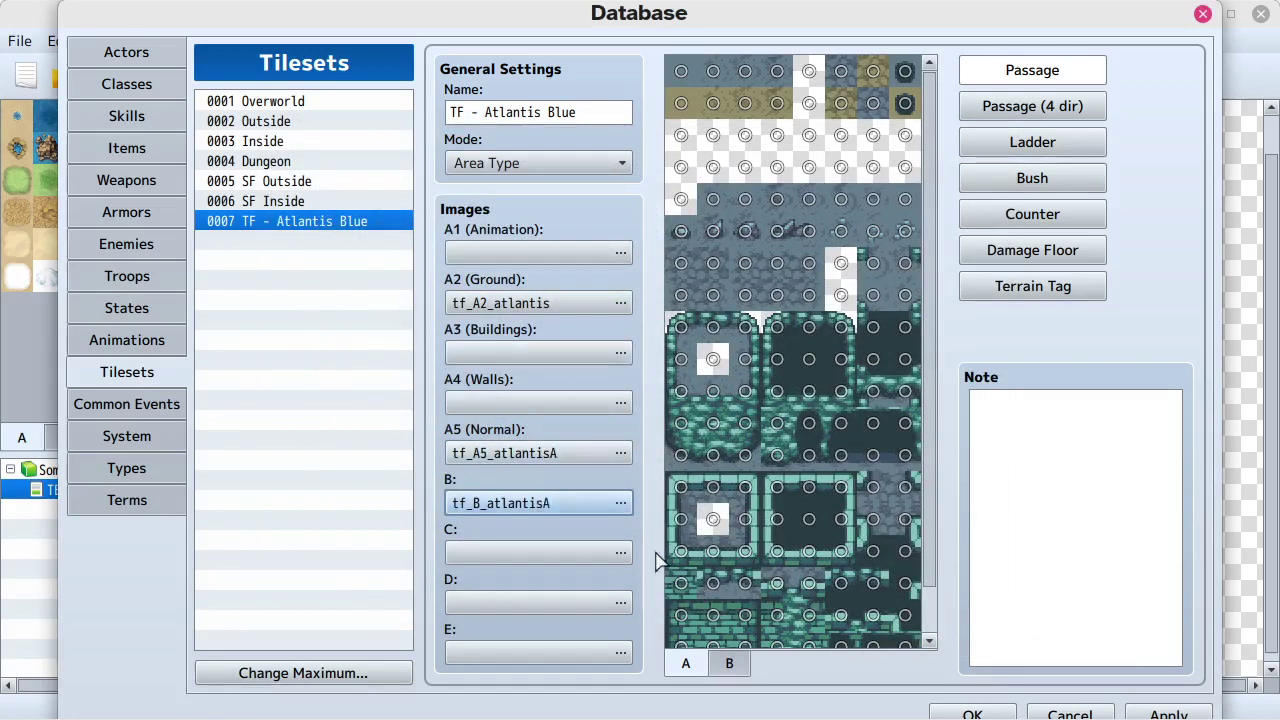
{"action": "left_click", "coordinate": [729, 664]}
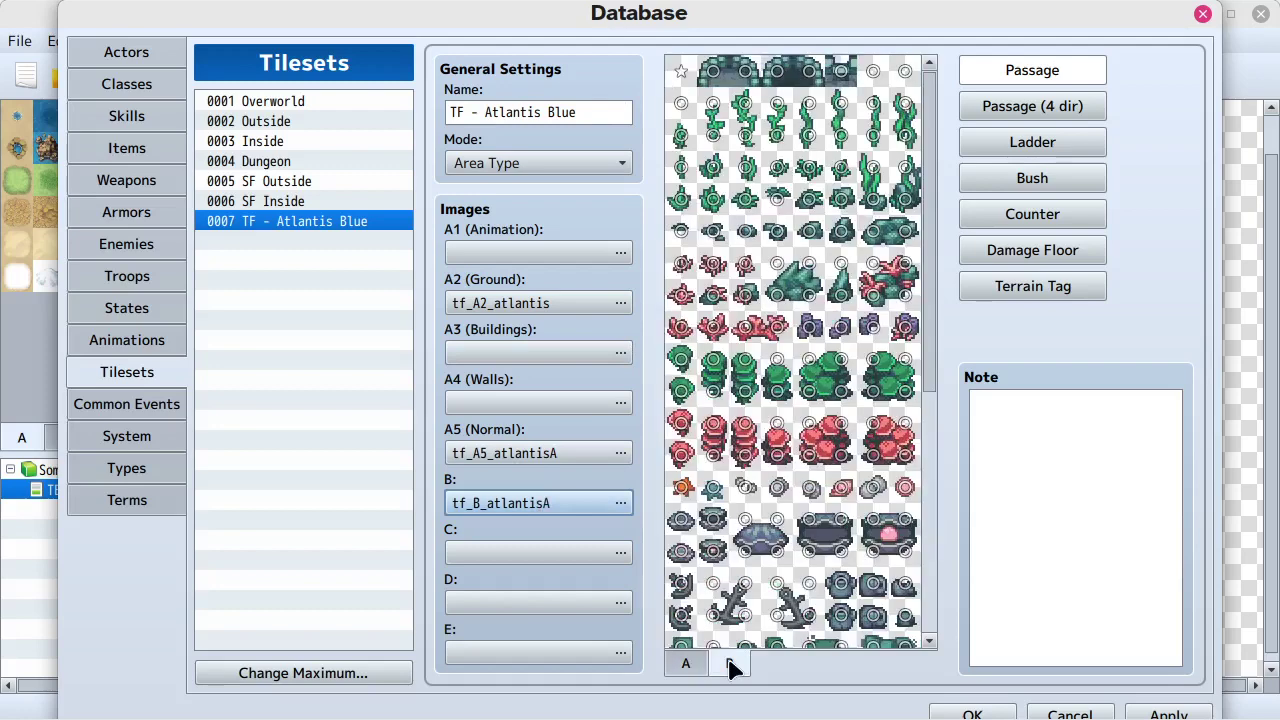
{"action": "left_click", "coordinate": [620, 556]}
{"action": "scroll", "coordinate": [386, 414], "scroll_direction": "down", "scroll_amount": 6}
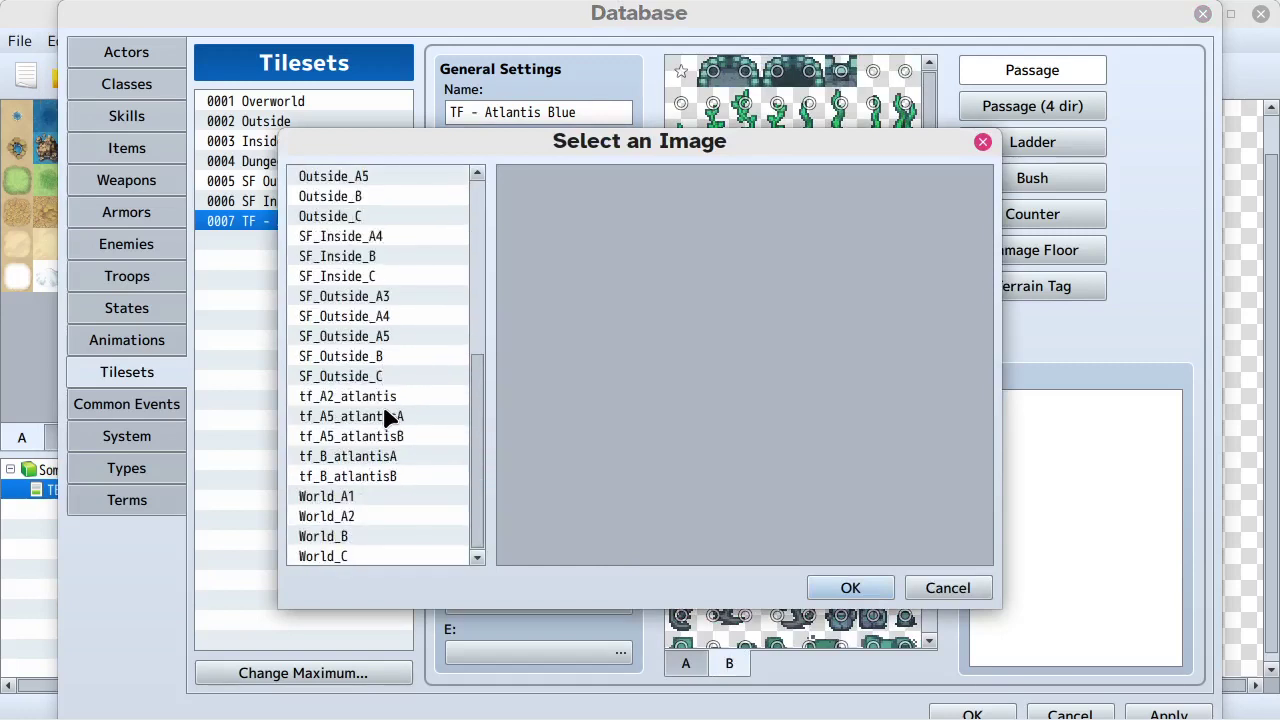
{"action": "left_click", "coordinate": [366, 477]}
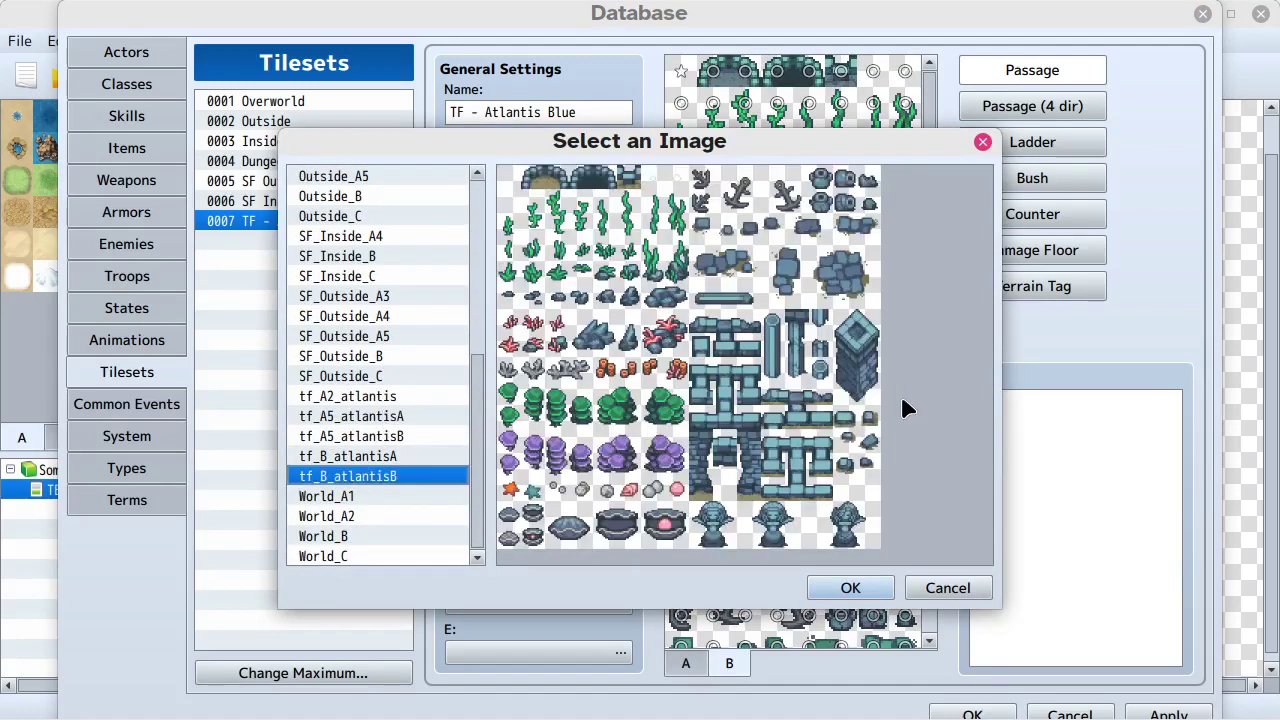
{"action": "left_click", "coordinate": [945, 588]}
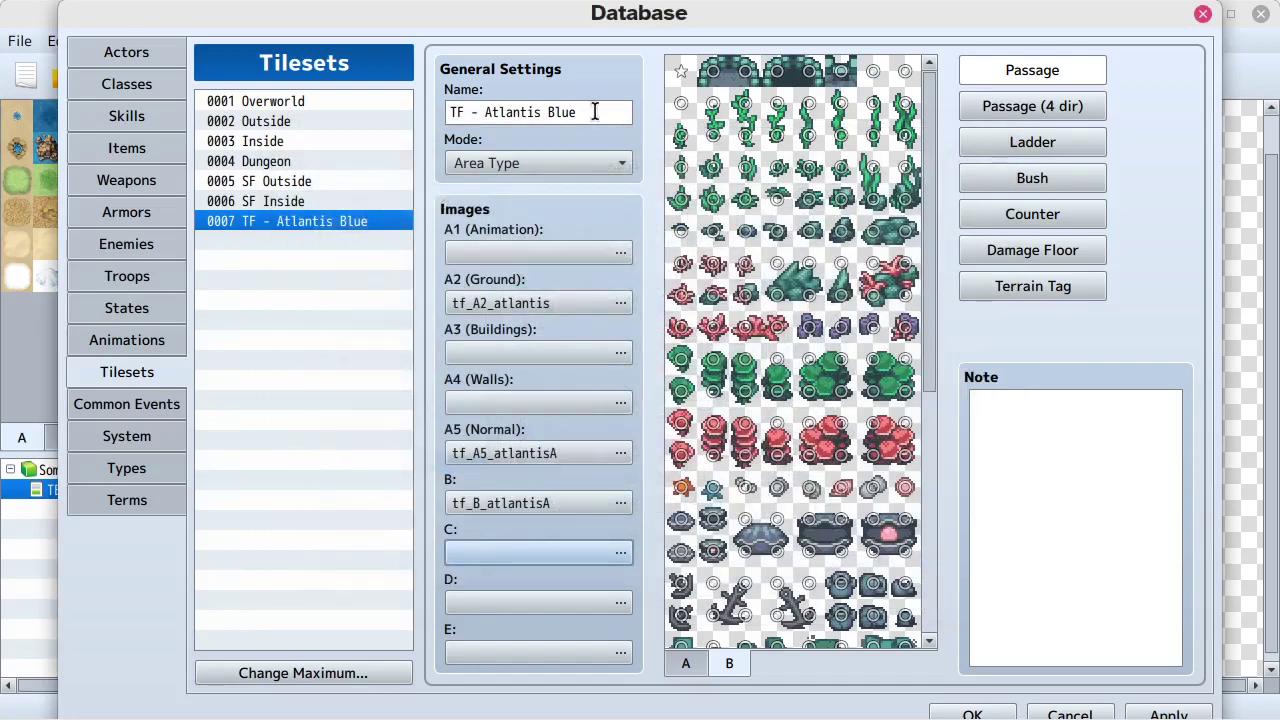
Restore the tileset's name to "TF - Atlantis"
{"action": "triple_click", "coordinate": [595, 112]}
{"action": "left_click", "coordinate": [595, 112]}
{"action": "key", "text": "BackSpace"}
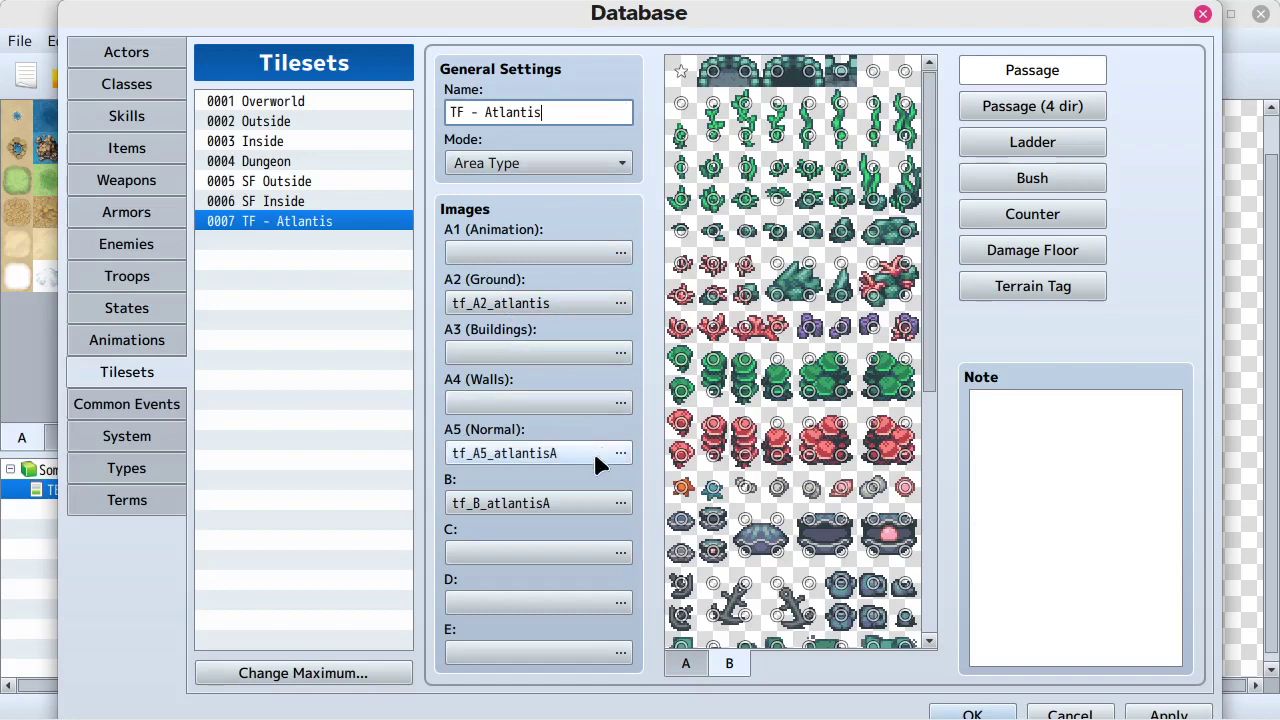
{"action": "left_click", "coordinate": [621, 403]}
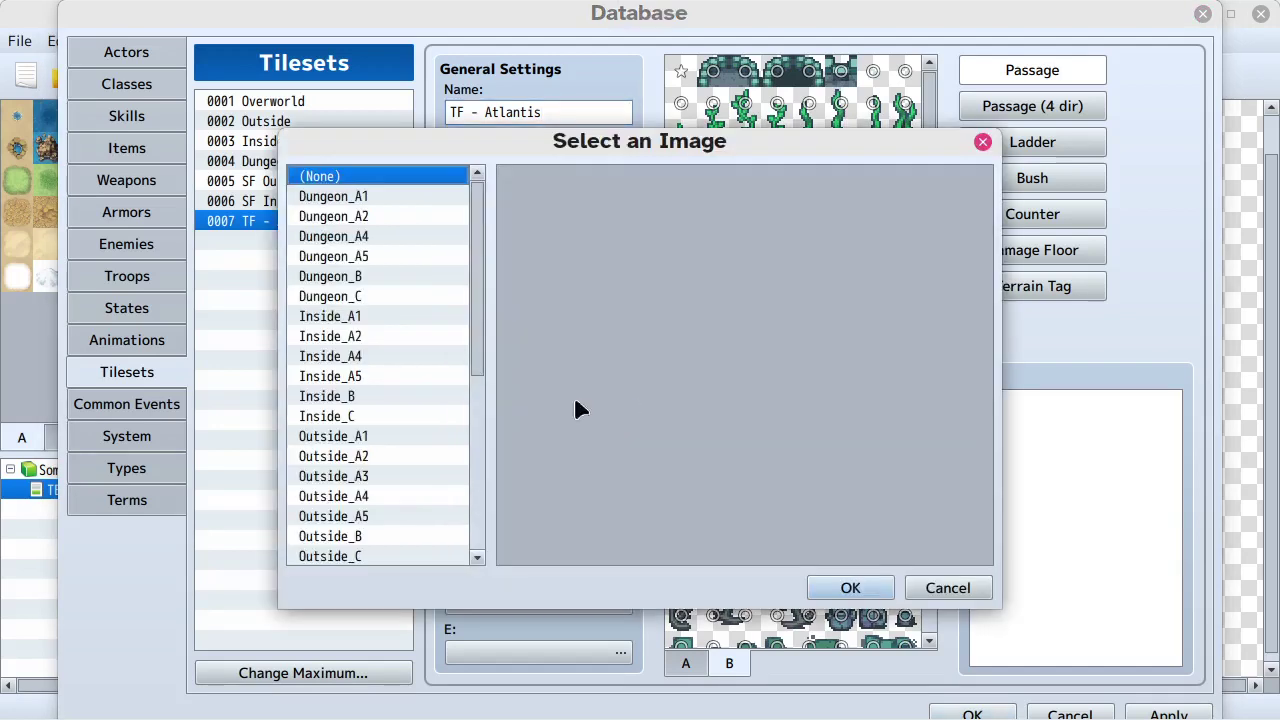
{"action": "scroll", "coordinate": [455, 400], "scroll_direction": "down", "scroll_amount": 6}
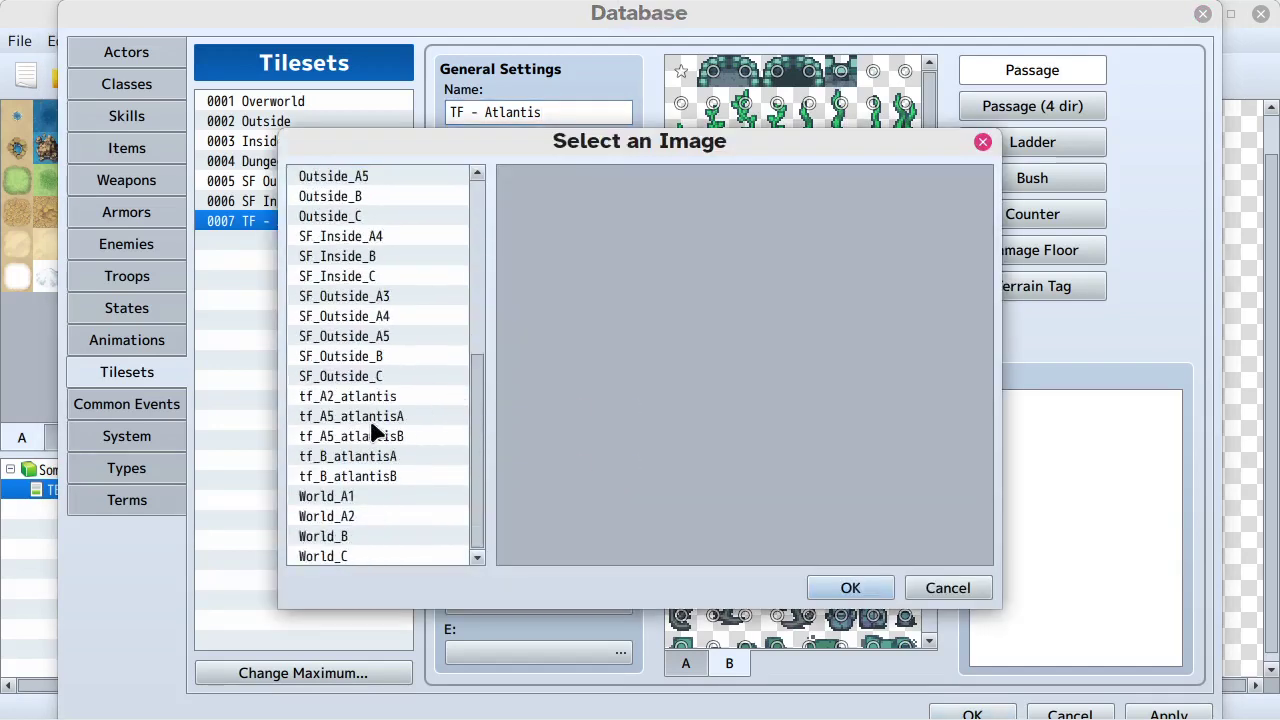
{"action": "left_click", "coordinate": [944, 588]}
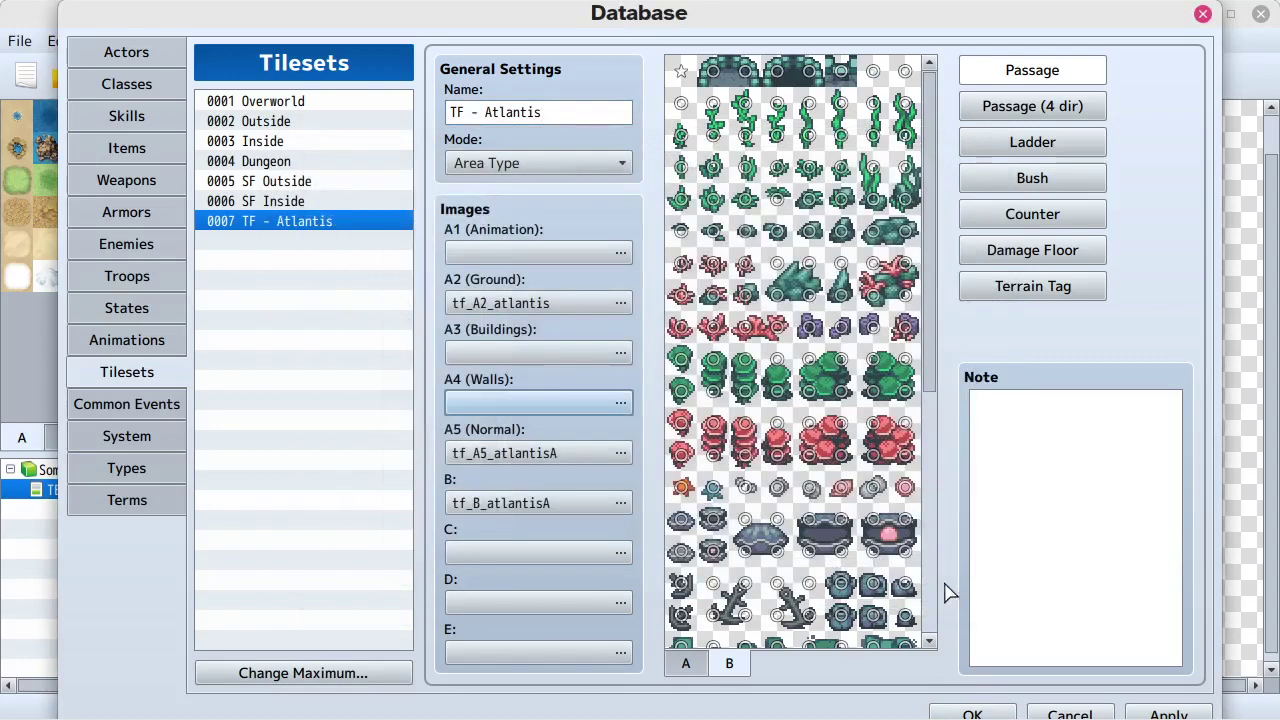
Try the tf_A5_atlantisA image in the tileset's A4 (Walls) slot
{"action": "left_click", "coordinate": [621, 403]}
{"action": "scroll", "coordinate": [370, 355], "scroll_direction": "down", "scroll_amount": 6}
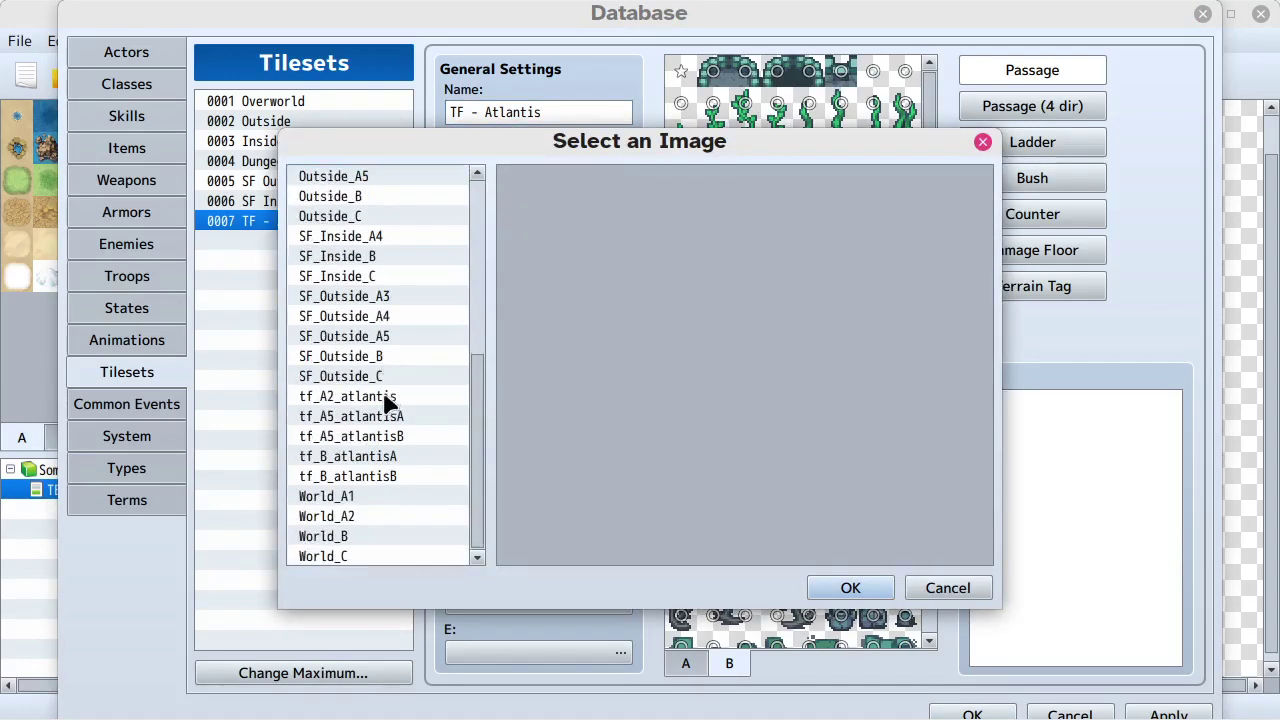
{"action": "left_click", "coordinate": [384, 418]}
{"action": "left_click", "coordinate": [848, 587]}
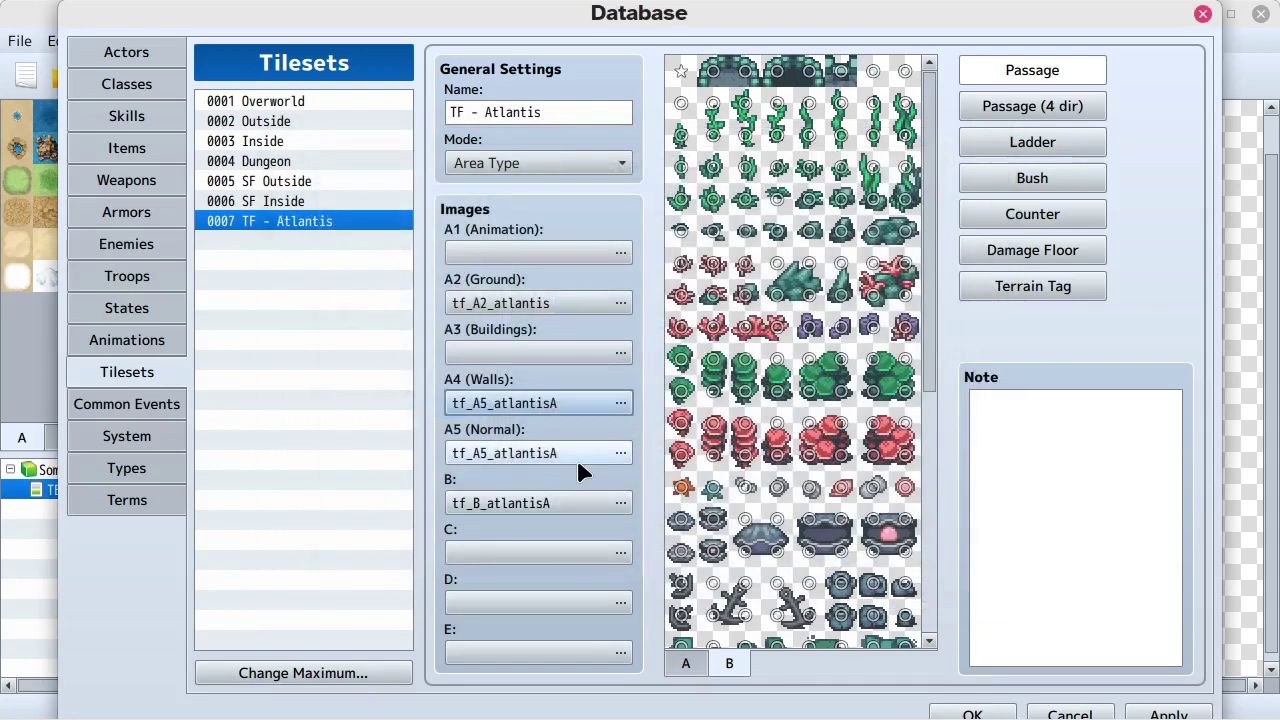
Try the tf_A5_atlantisB image in the A5 (Normal) slot and review the combined A tiles
{"action": "left_click", "coordinate": [621, 453]}
{"action": "left_click", "coordinate": [405, 437]}
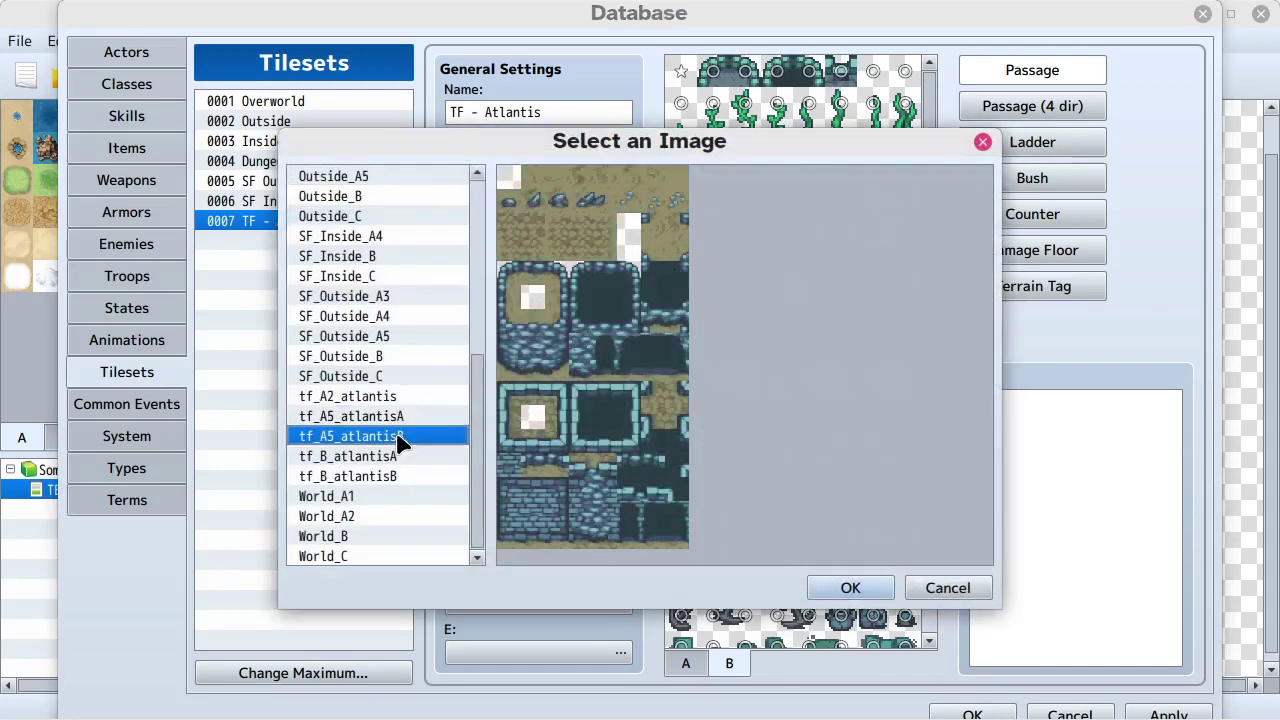
{"action": "left_click", "coordinate": [849, 588]}
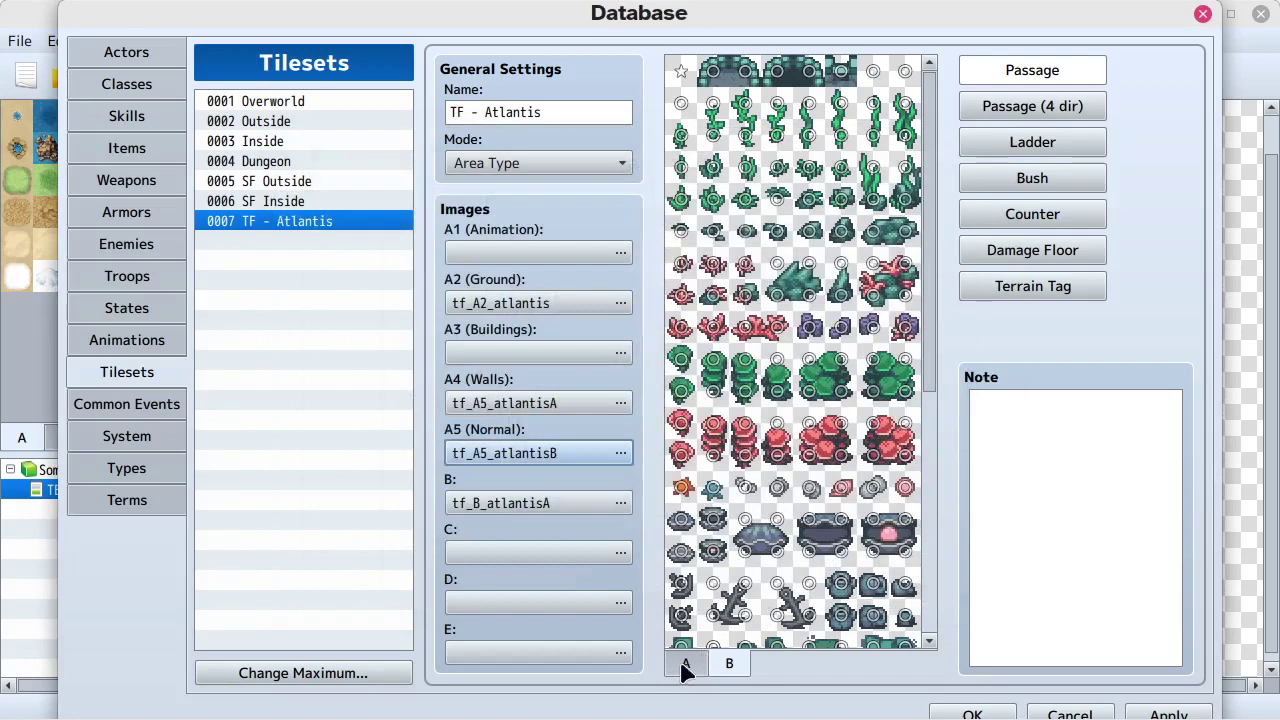
{"action": "left_click", "coordinate": [686, 664]}
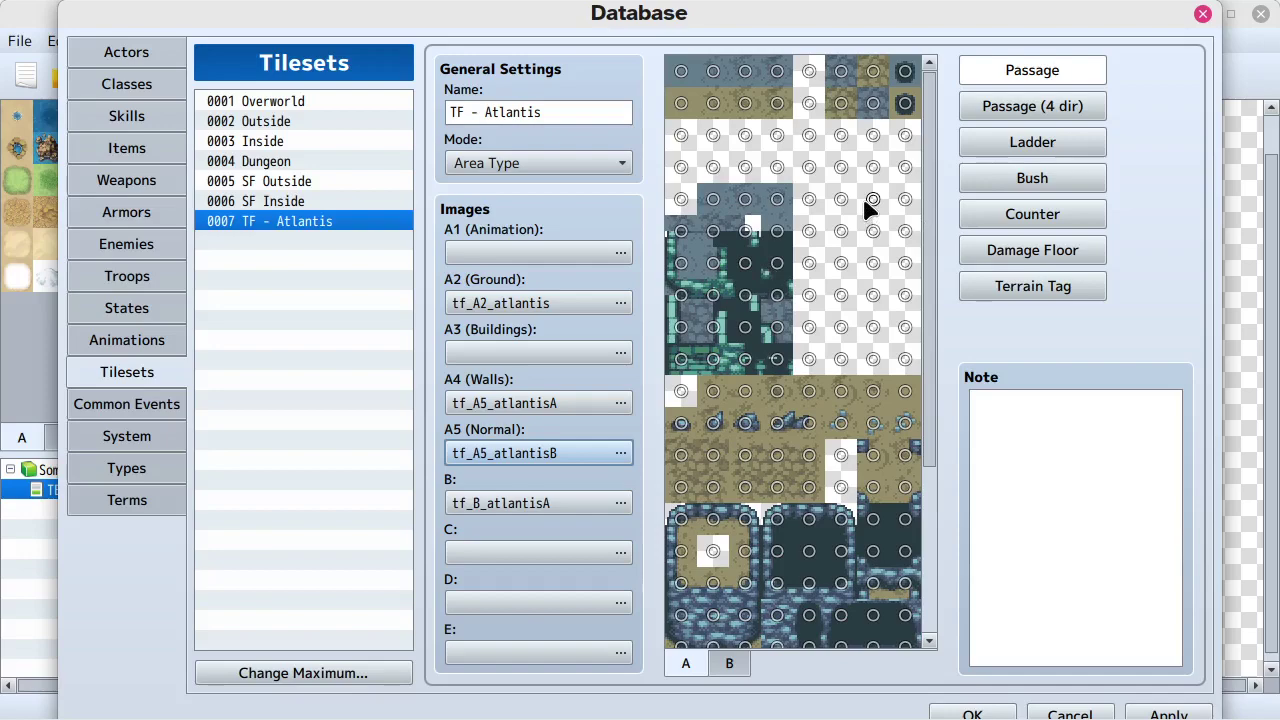
{"action": "scroll", "coordinate": [868, 207], "scroll_direction": "down", "scroll_amount": 5}
{"action": "scroll", "coordinate": [868, 207], "scroll_direction": "up", "scroll_amount": 3}
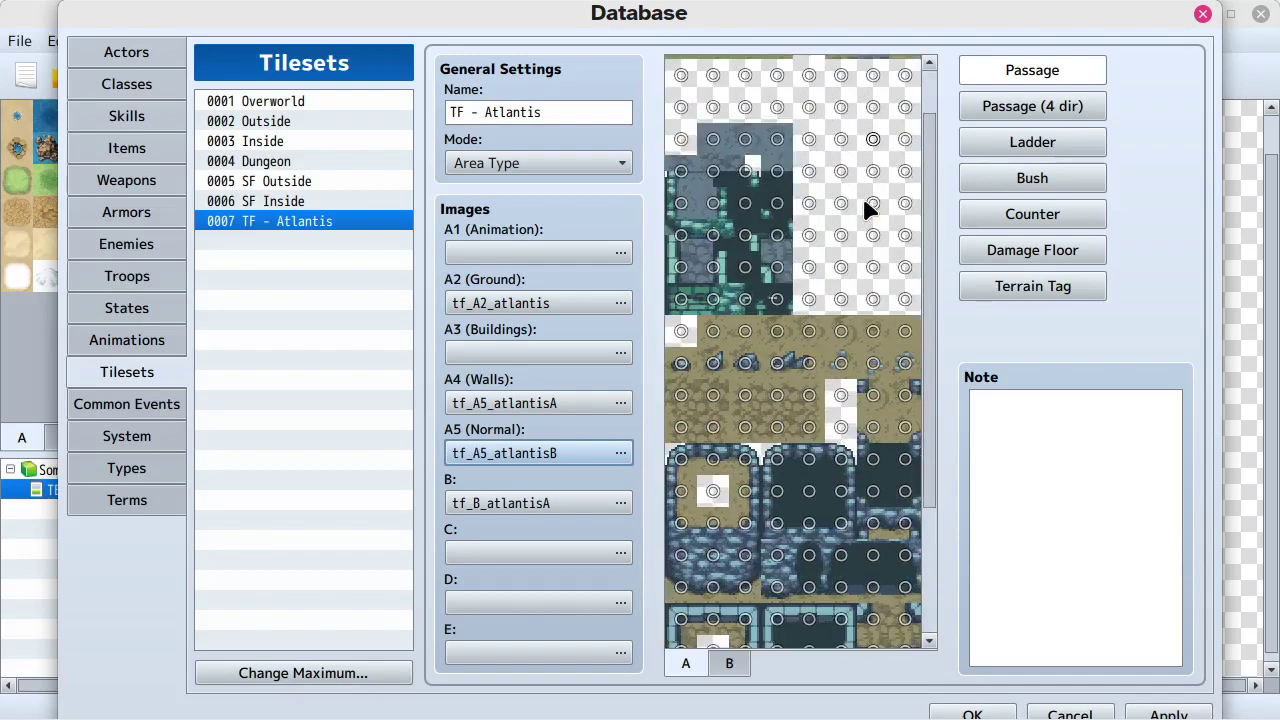
{"action": "scroll", "coordinate": [868, 207], "scroll_direction": "up", "scroll_amount": 2}
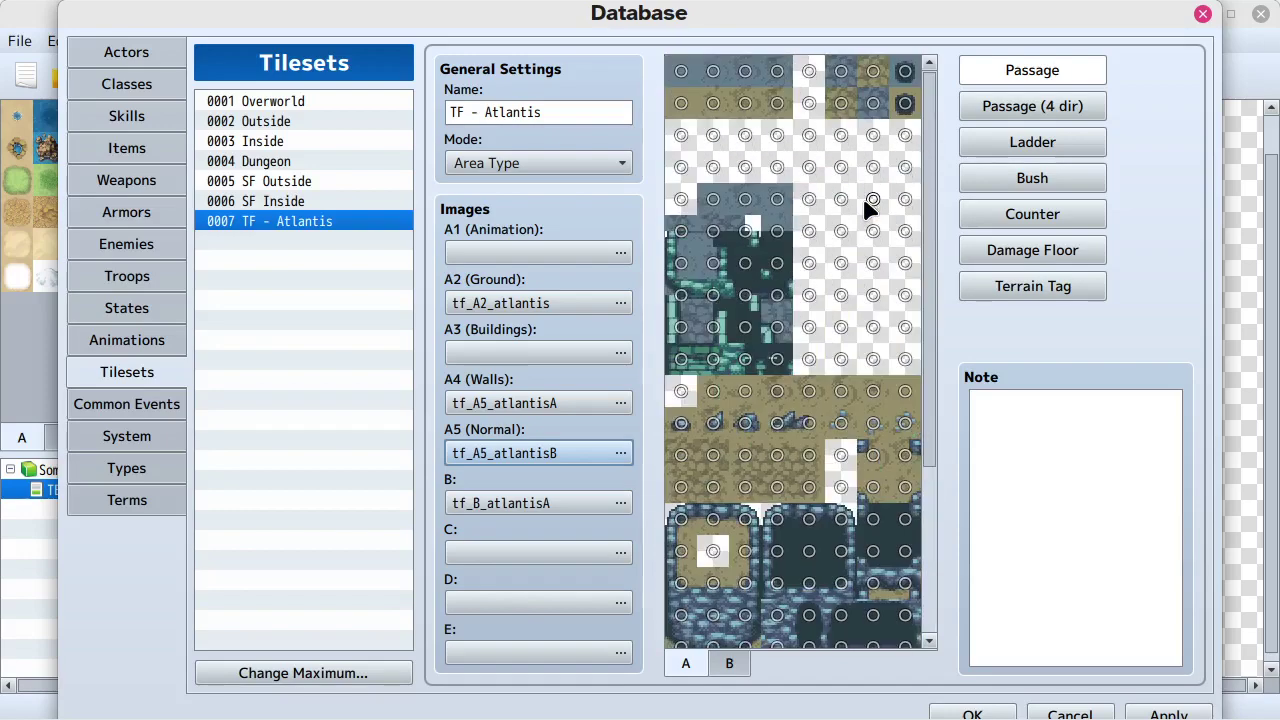
Clear the A4 (Walls) image by setting it to (None)
{"action": "left_click", "coordinate": [508, 406]}
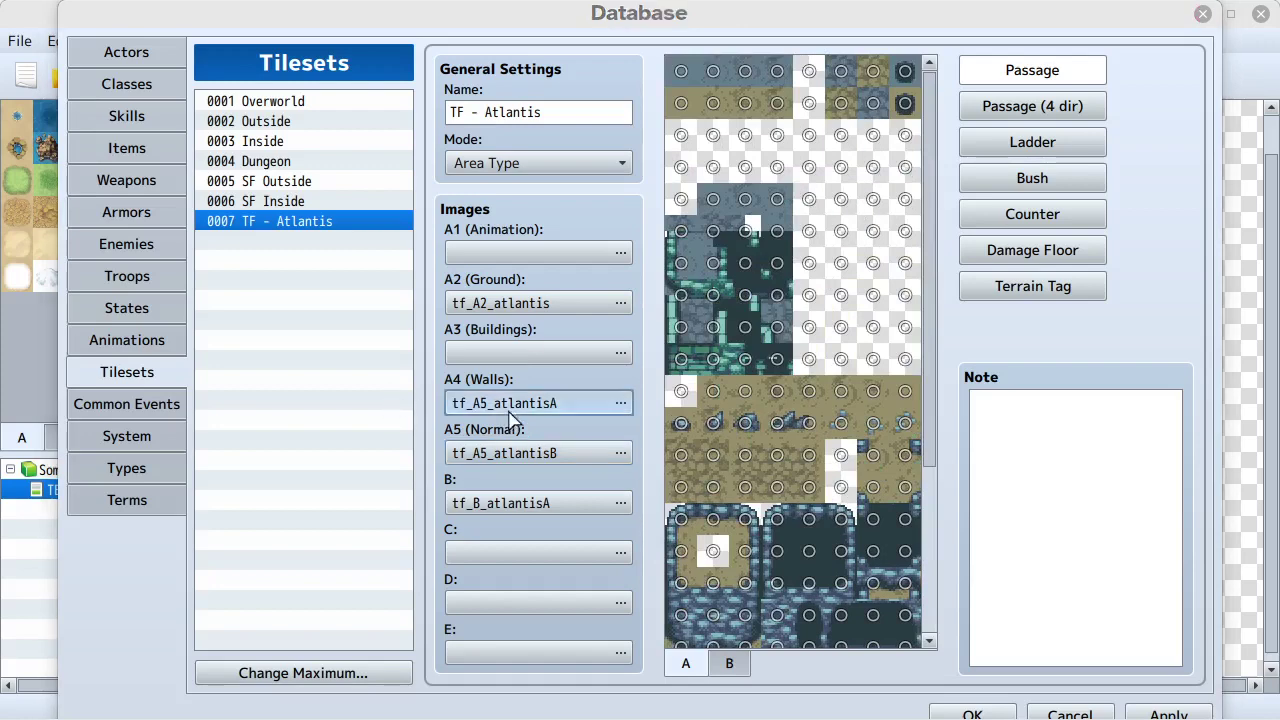
{"action": "scroll", "coordinate": [377, 237], "scroll_direction": "up", "scroll_amount": 6}
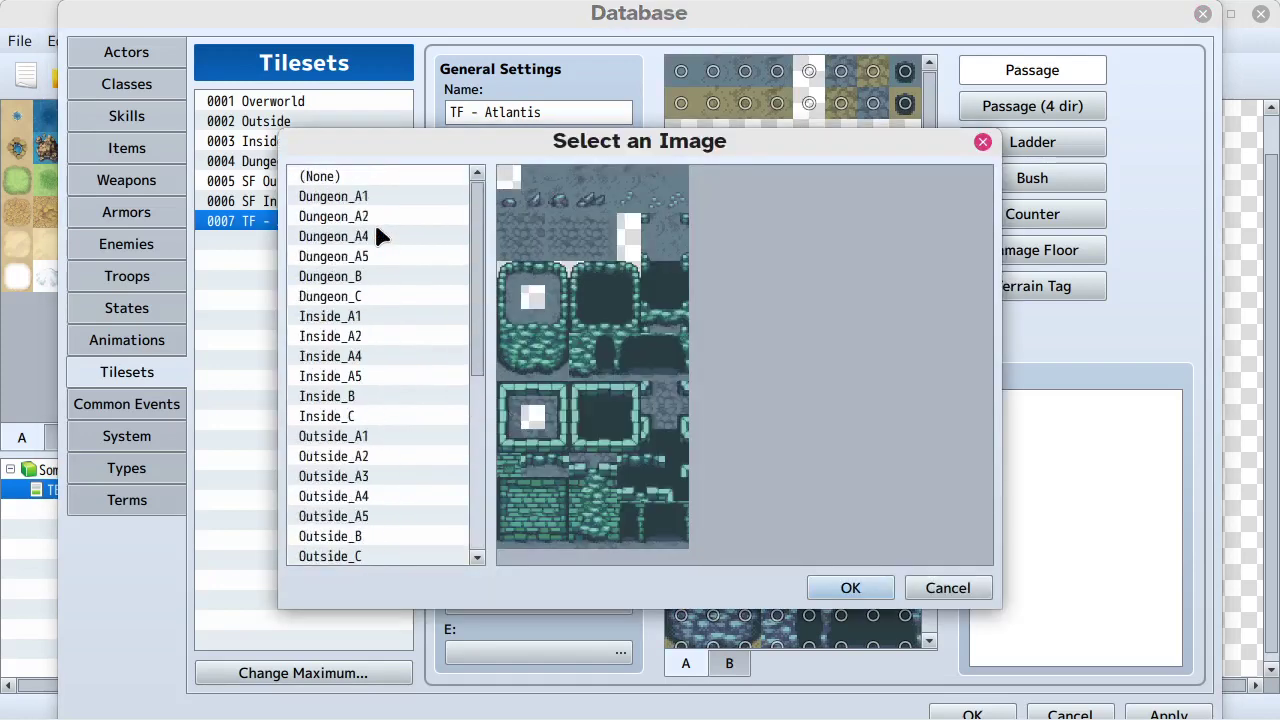
{"action": "left_click", "coordinate": [336, 176]}
{"action": "left_click", "coordinate": [850, 580]}
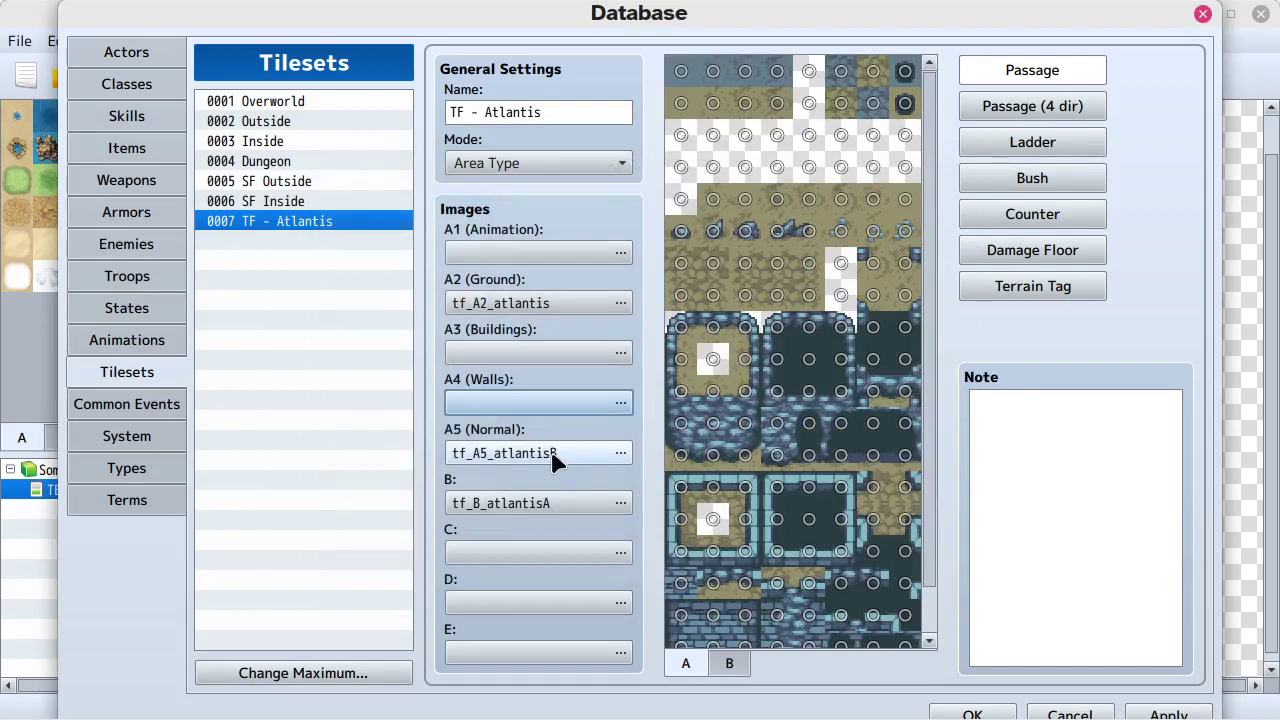
Set the A5 (Normal) image back to tf_A5_atlantisA and check the A tiles
{"action": "left_click", "coordinate": [555, 460]}
{"action": "left_click", "coordinate": [420, 416]}
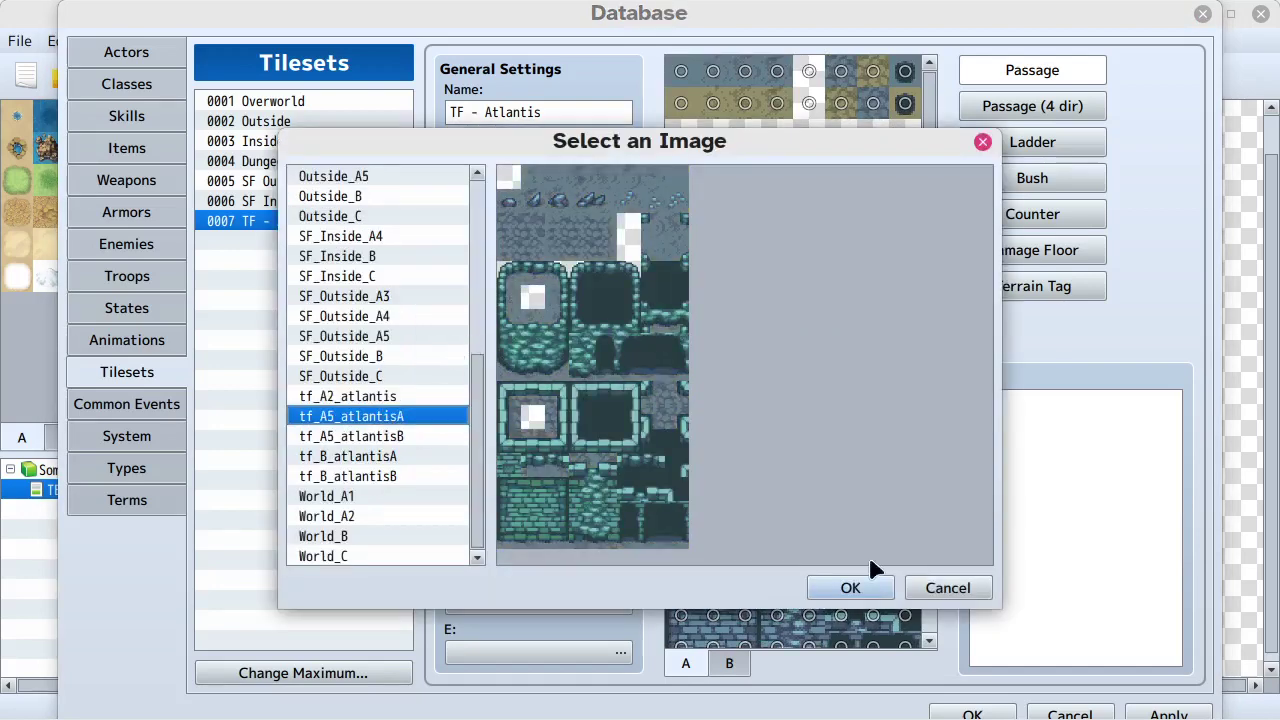
{"action": "left_click", "coordinate": [850, 585]}
{"action": "scroll", "coordinate": [797, 318], "scroll_direction": "down", "scroll_amount": 3}
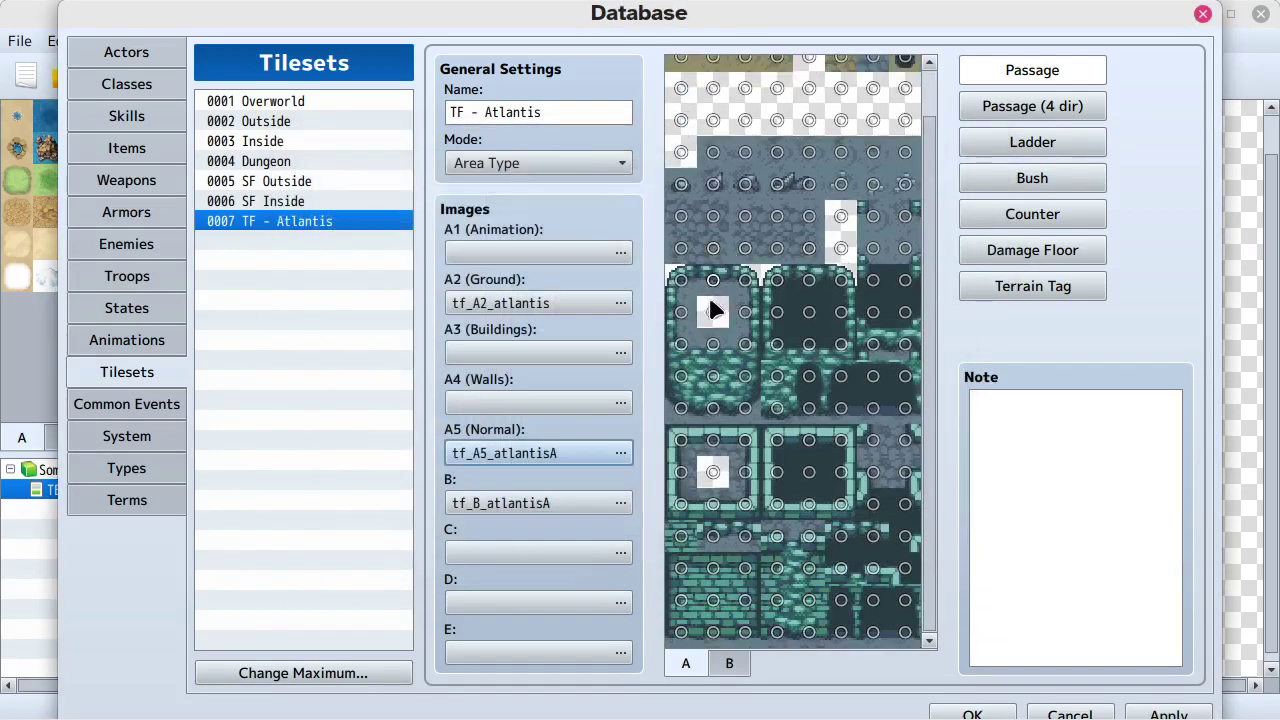
{"action": "scroll", "coordinate": [818, 314], "scroll_direction": "up", "scroll_amount": 3}
{"action": "scroll", "coordinate": [818, 314], "scroll_direction": "down", "scroll_amount": 1}
Assign the tf_B_atlantisA image to the tileset's C slot
{"action": "left_click", "coordinate": [510, 552]}
{"action": "scroll", "coordinate": [412, 430], "scroll_direction": "down", "scroll_amount": 6}
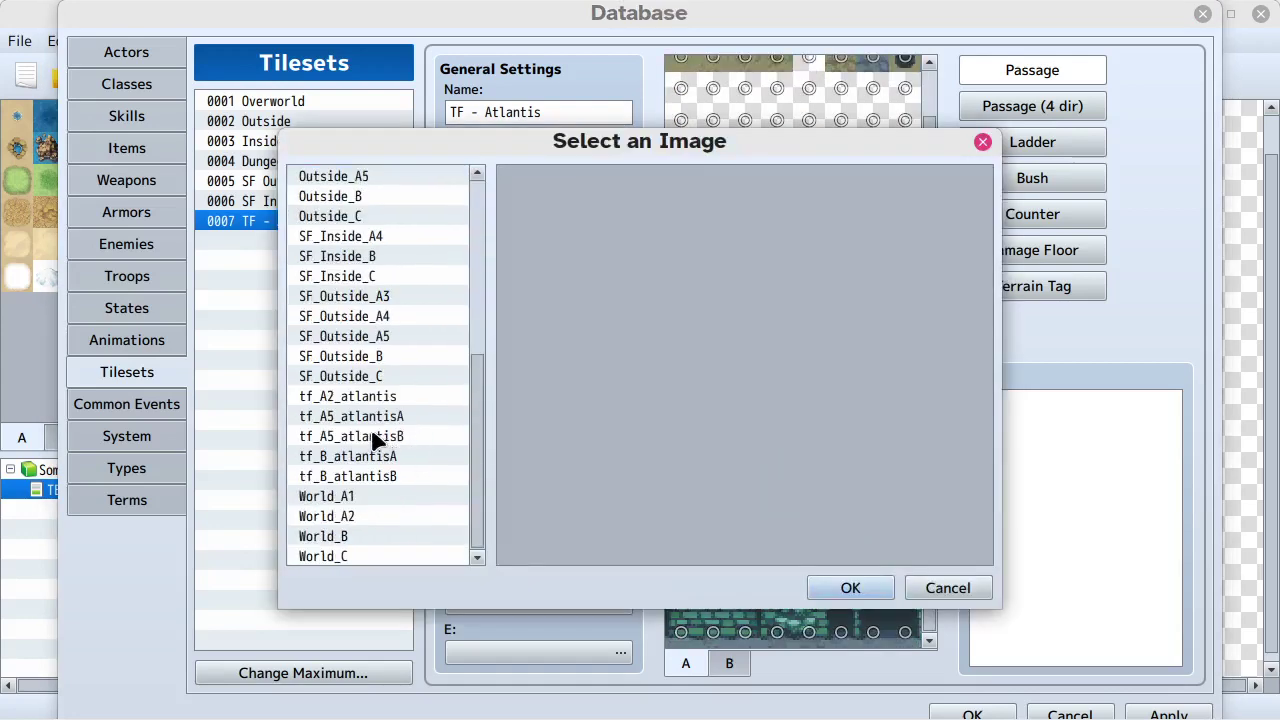
{"action": "left_click", "coordinate": [372, 418]}
{"action": "left_click", "coordinate": [370, 457]}
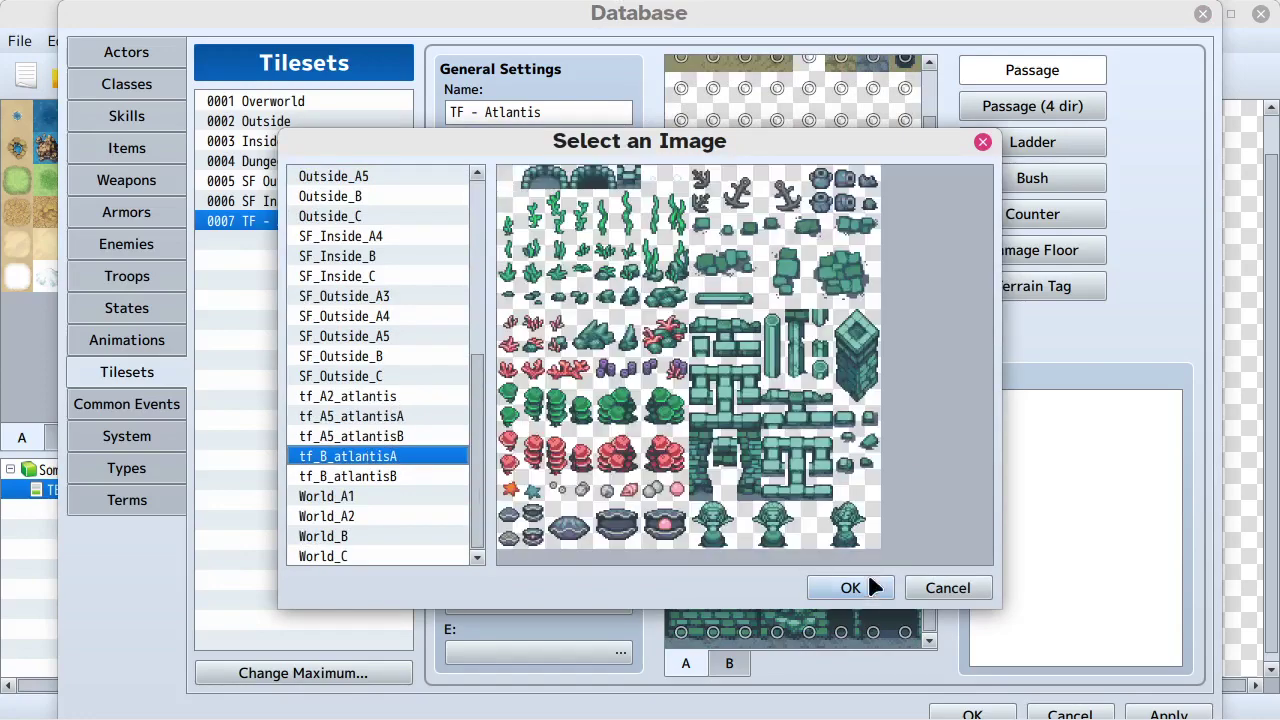
{"action": "left_click", "coordinate": [850, 587]}
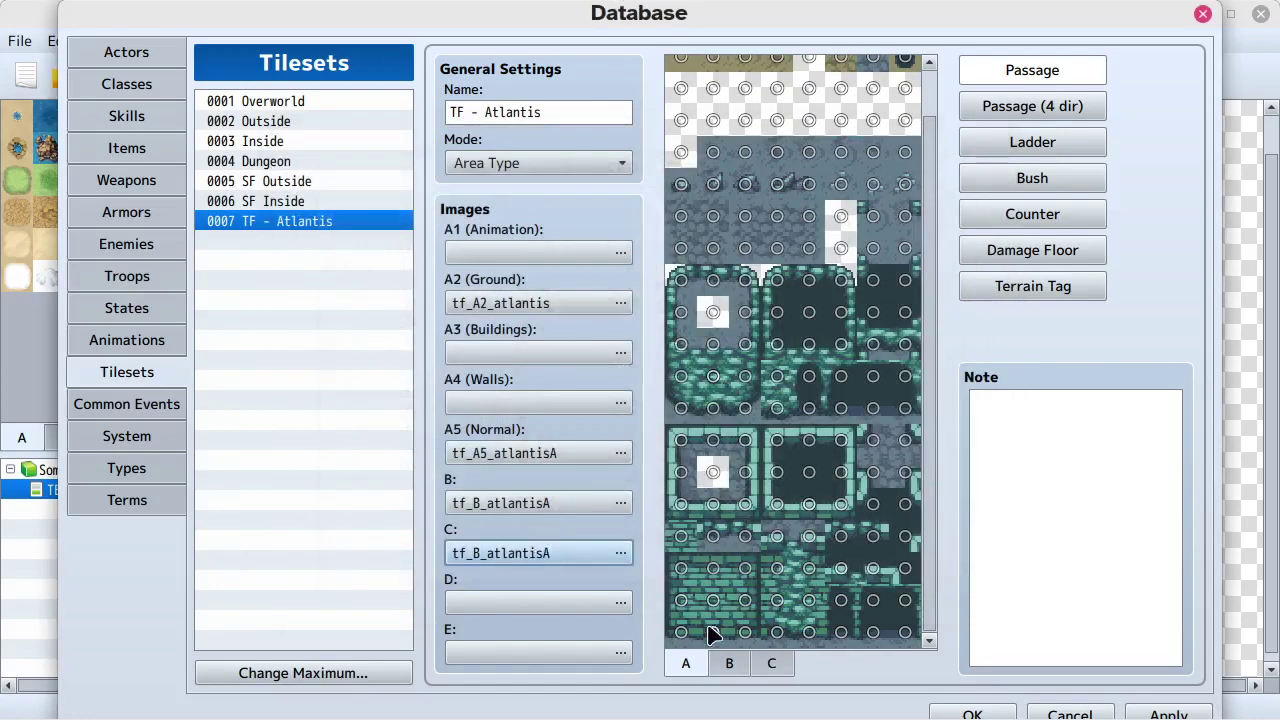
Review the tiles in the tileset's B and C sets to compare the images assigned to them
{"action": "left_click", "coordinate": [729, 663]}
{"action": "scroll", "coordinate": [830, 310], "scroll_direction": "down", "scroll_amount": 5}
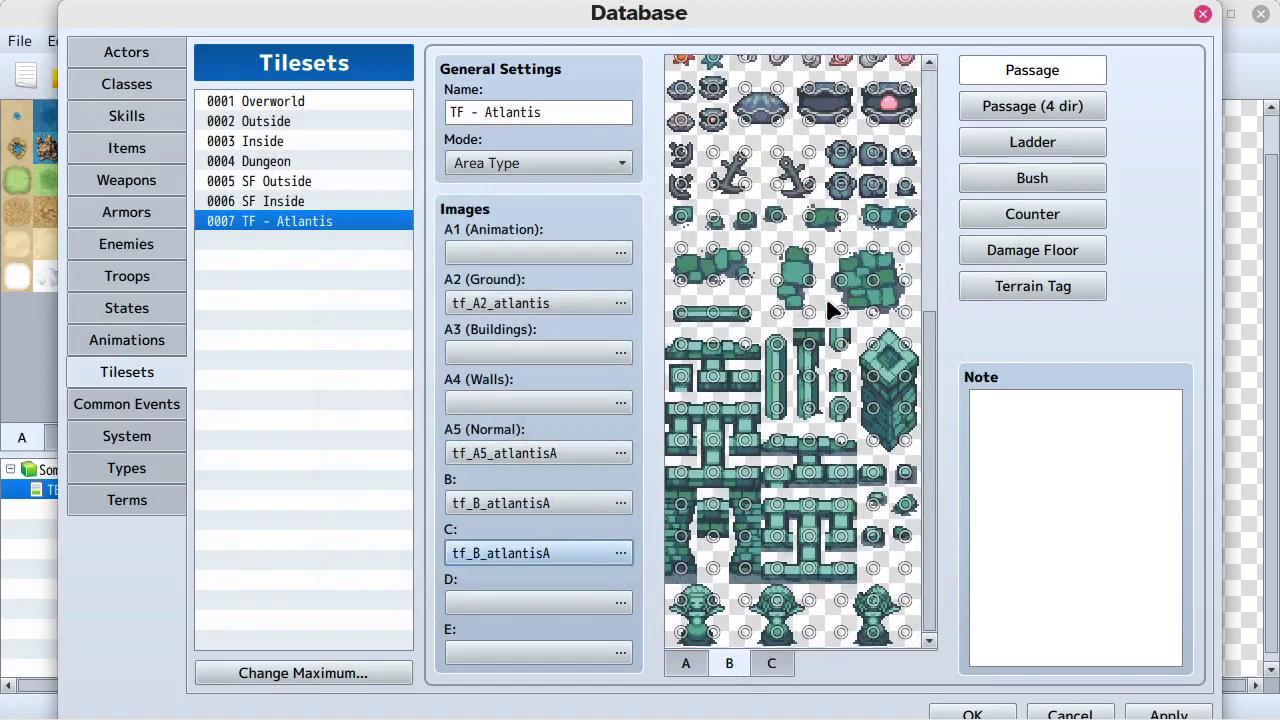
{"action": "scroll", "coordinate": [830, 300], "scroll_direction": "up", "scroll_amount": 5}
{"action": "left_click", "coordinate": [775, 664]}
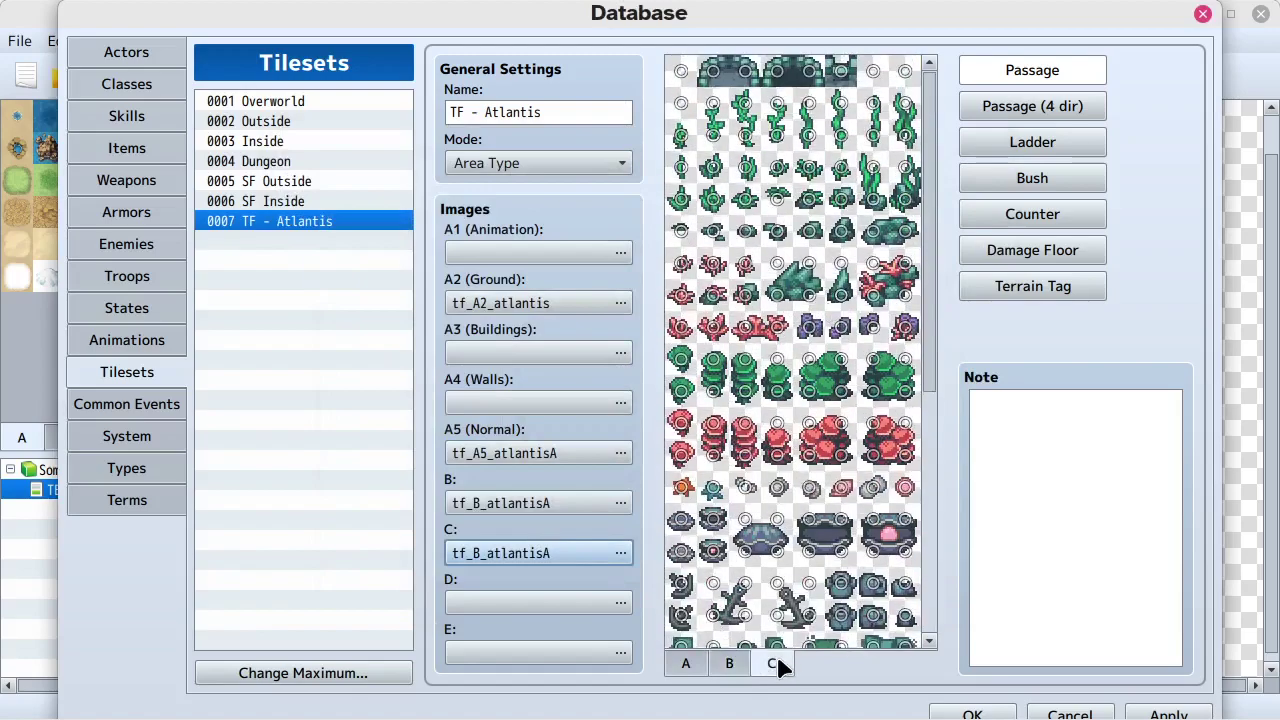
{"action": "scroll", "coordinate": [775, 257], "scroll_direction": "down", "scroll_amount": 5}
{"action": "scroll", "coordinate": [773, 254], "scroll_direction": "up", "scroll_amount": 5}
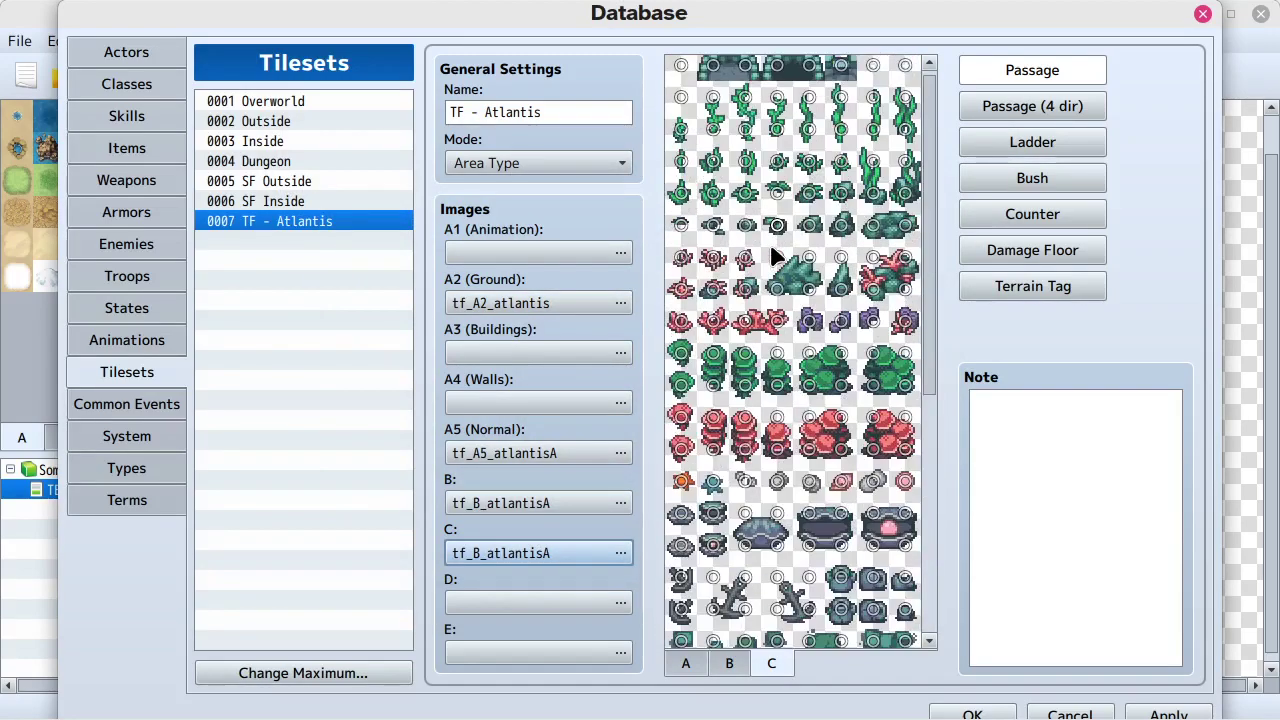
Try the tf_A5_atlantisB image in the tileset's B slot
{"action": "left_click", "coordinate": [593, 508]}
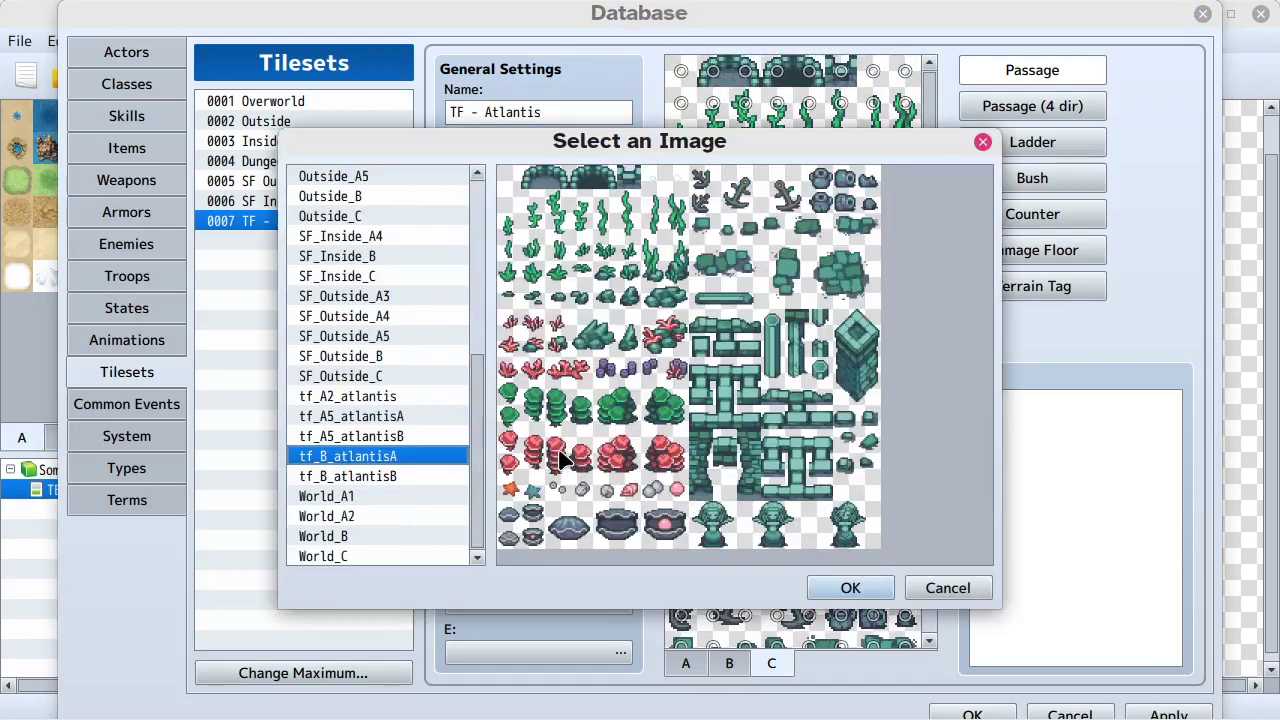
{"action": "left_click", "coordinate": [366, 417]}
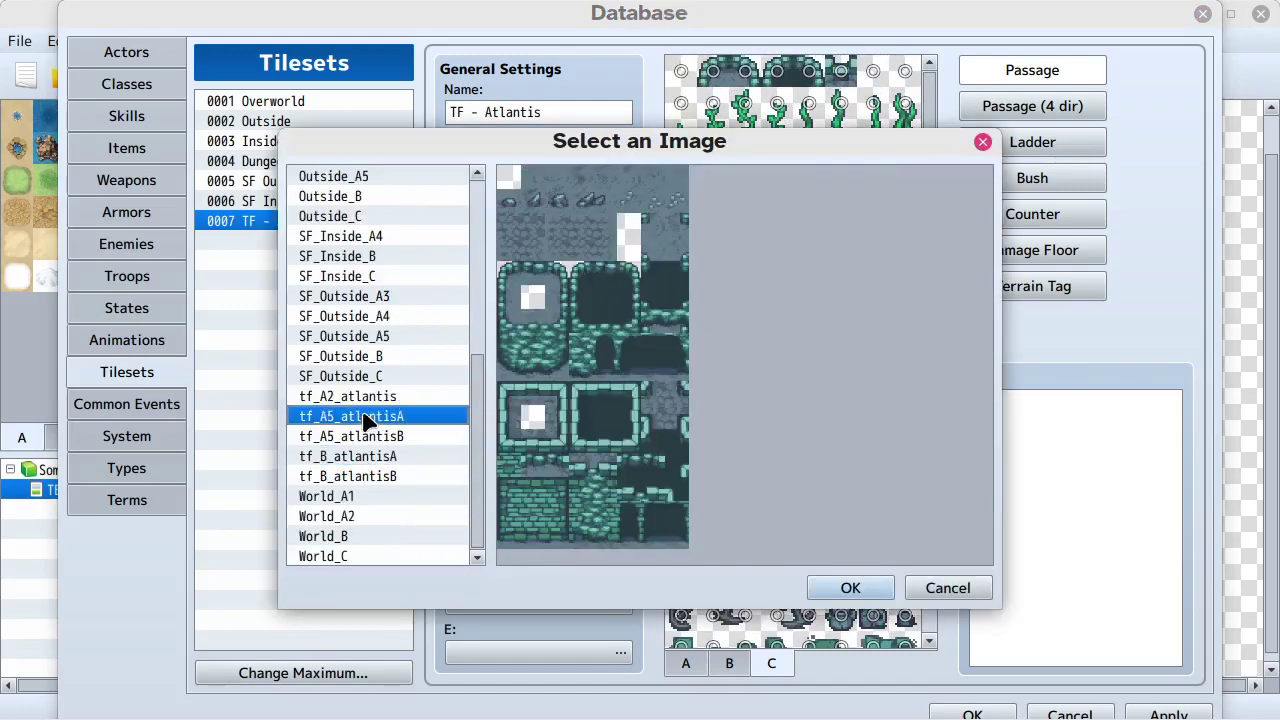
{"action": "left_click", "coordinate": [366, 437]}
{"action": "left_click", "coordinate": [817, 588]}
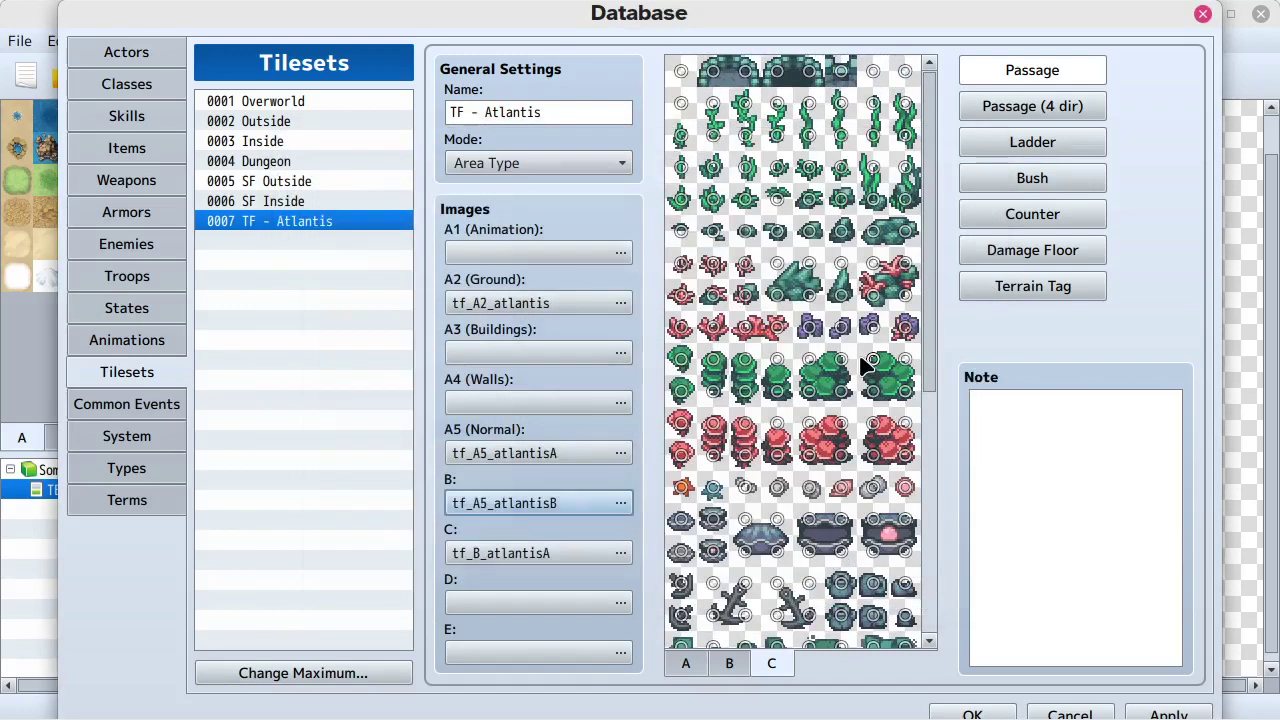
Compare the tileset's A tiles with its B tiles, checking the ground and wall pieces in each set
{"action": "left_click", "coordinate": [684, 664]}
{"action": "scroll", "coordinate": [810, 360], "scroll_direction": "up", "scroll_amount": 1}
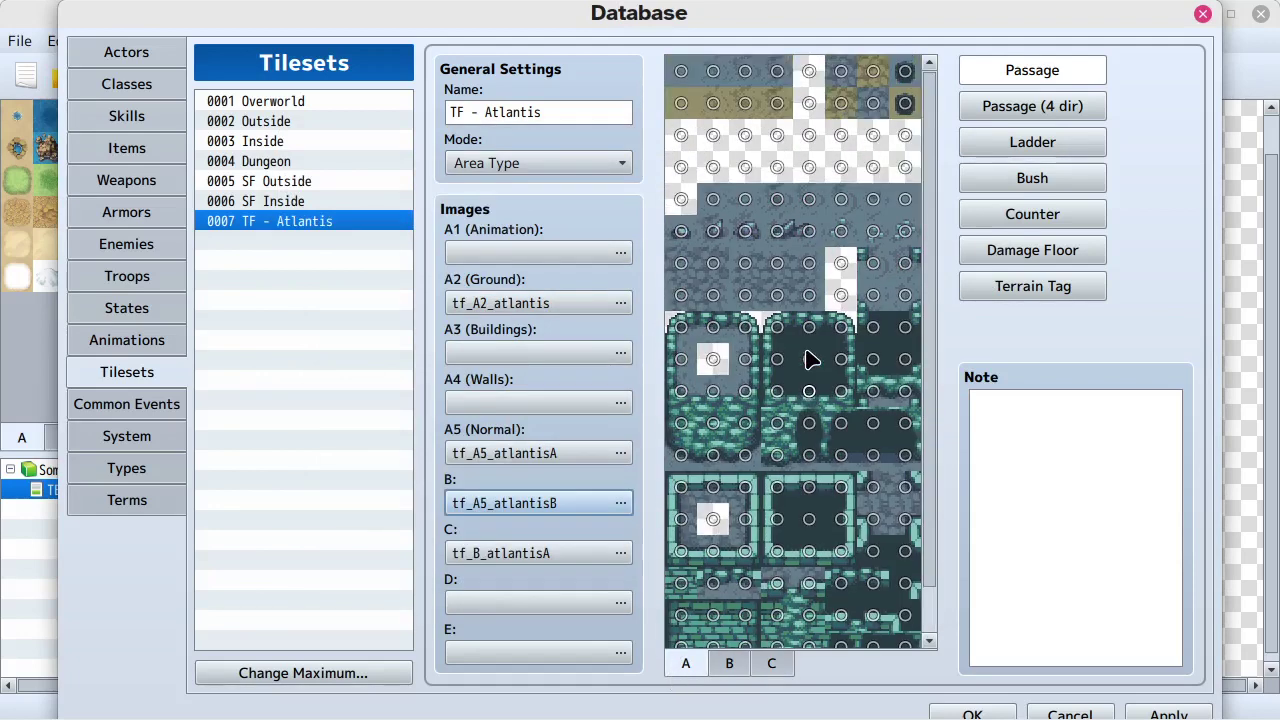
{"action": "scroll", "coordinate": [810, 360], "scroll_direction": "down", "scroll_amount": 1}
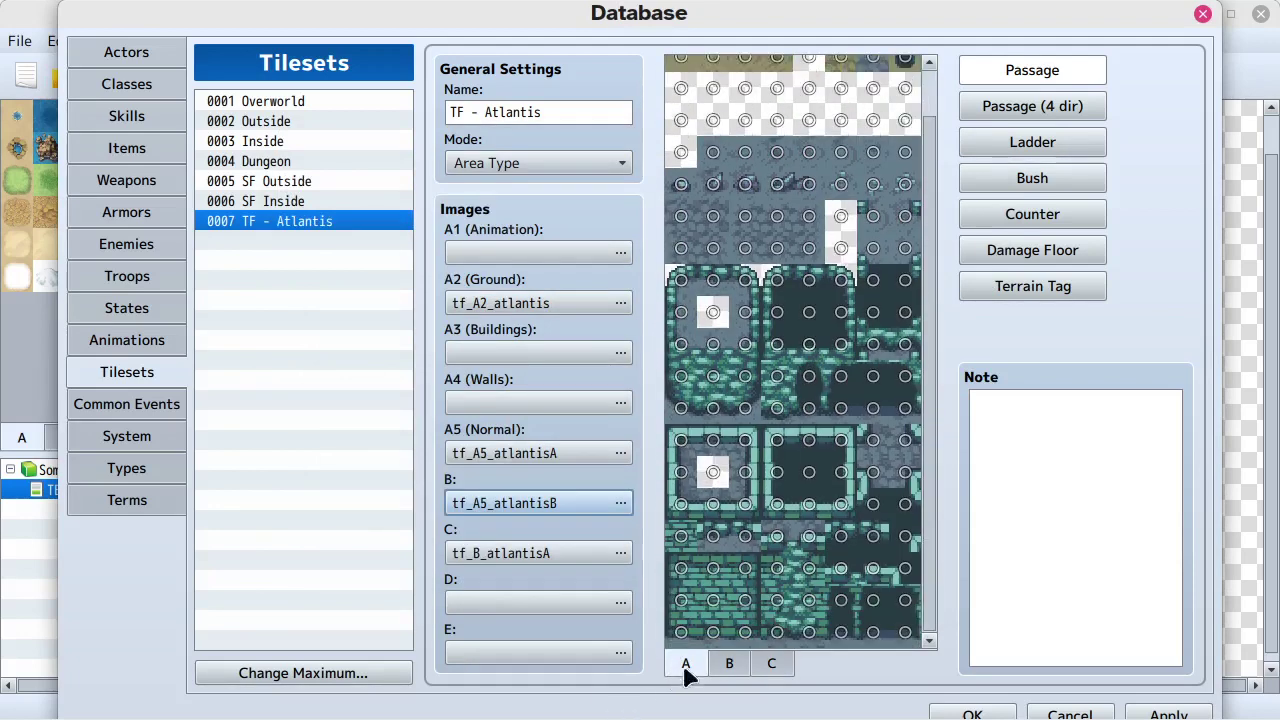
{"action": "left_click", "coordinate": [728, 664]}
{"action": "scroll", "coordinate": [805, 266], "scroll_direction": "down", "scroll_amount": 4}
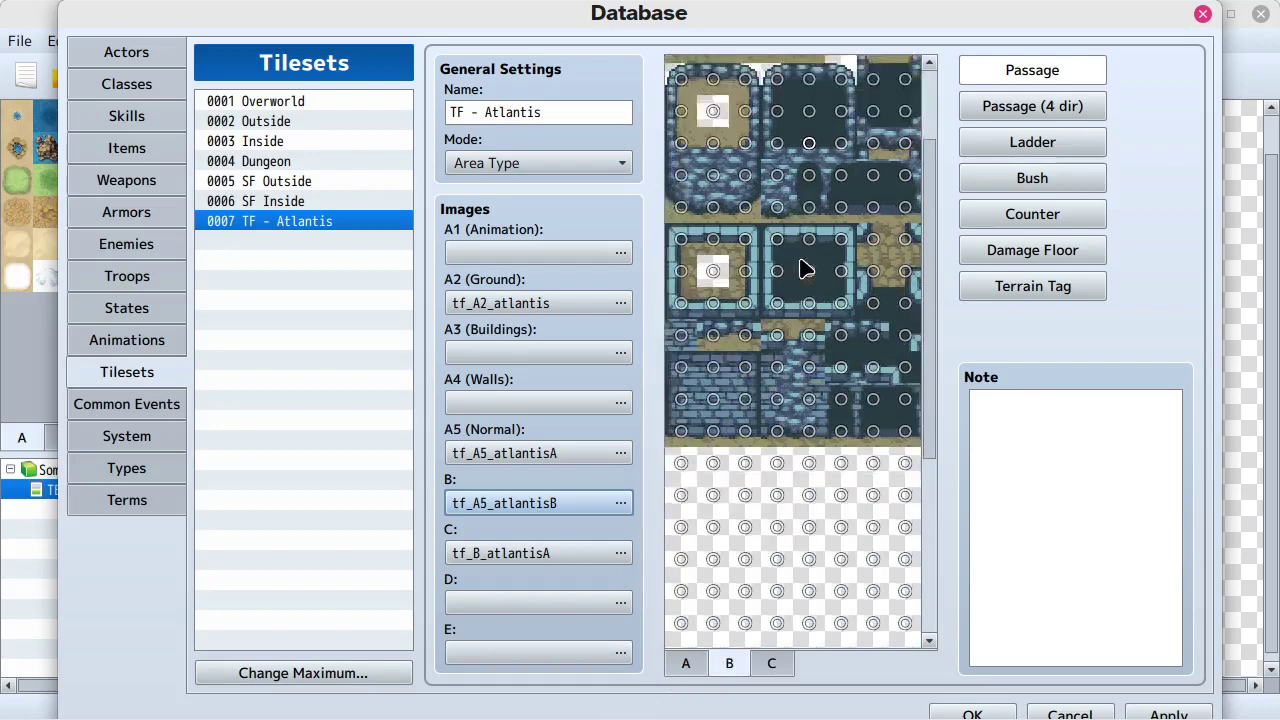
{"action": "scroll", "coordinate": [805, 266], "scroll_direction": "up", "scroll_amount": 4}
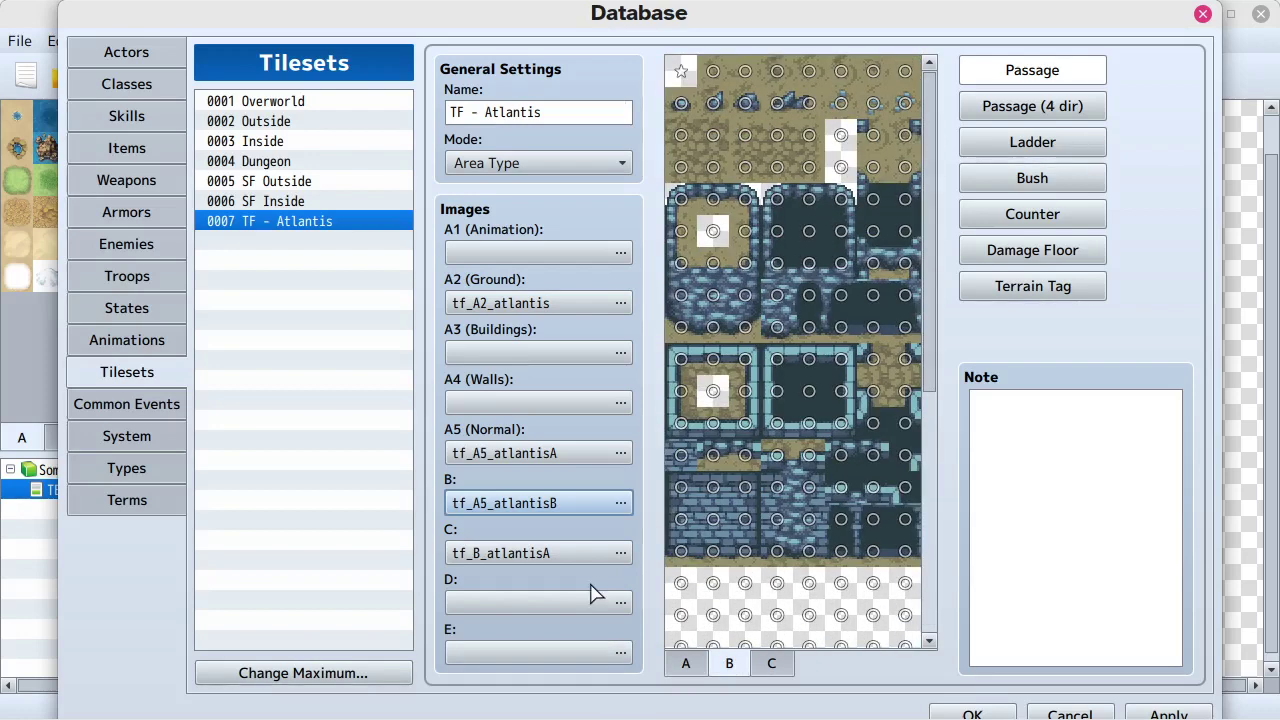
{"action": "left_click", "coordinate": [687, 667]}
{"action": "scroll", "coordinate": [843, 338], "scroll_direction": "up", "scroll_amount": 1}
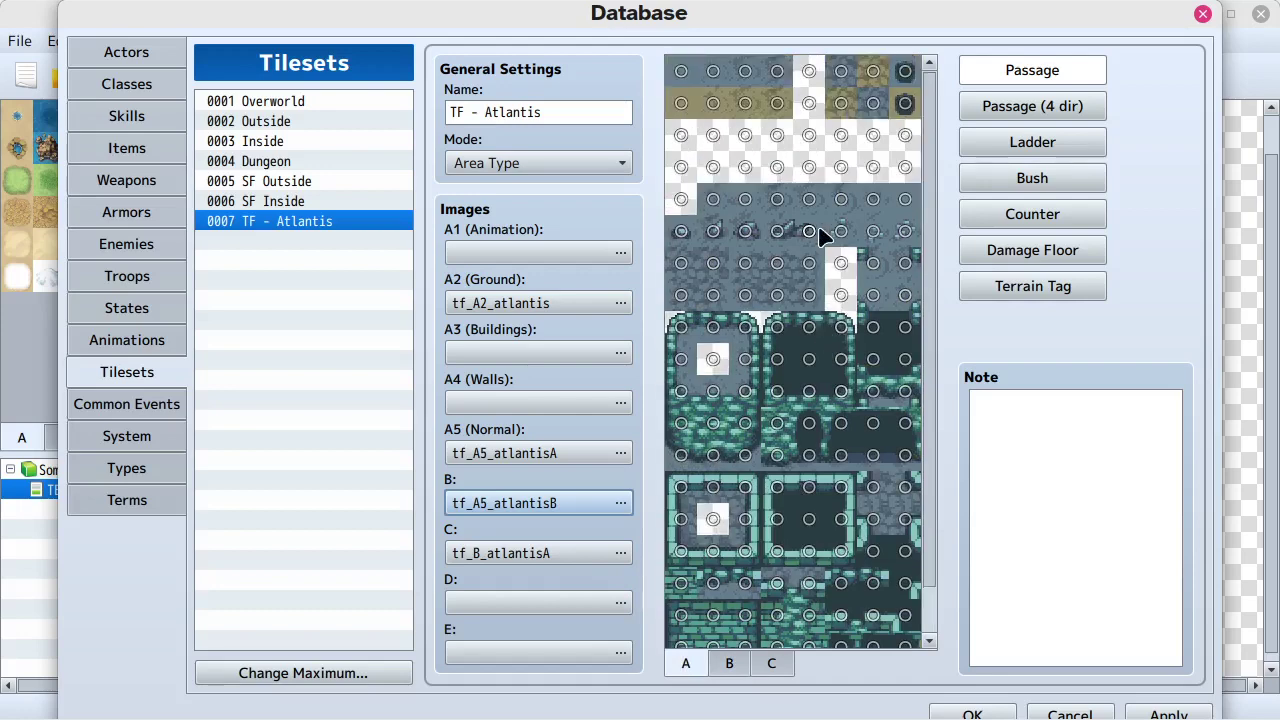
{"action": "scroll", "coordinate": [820, 236], "scroll_direction": "down", "scroll_amount": 1}
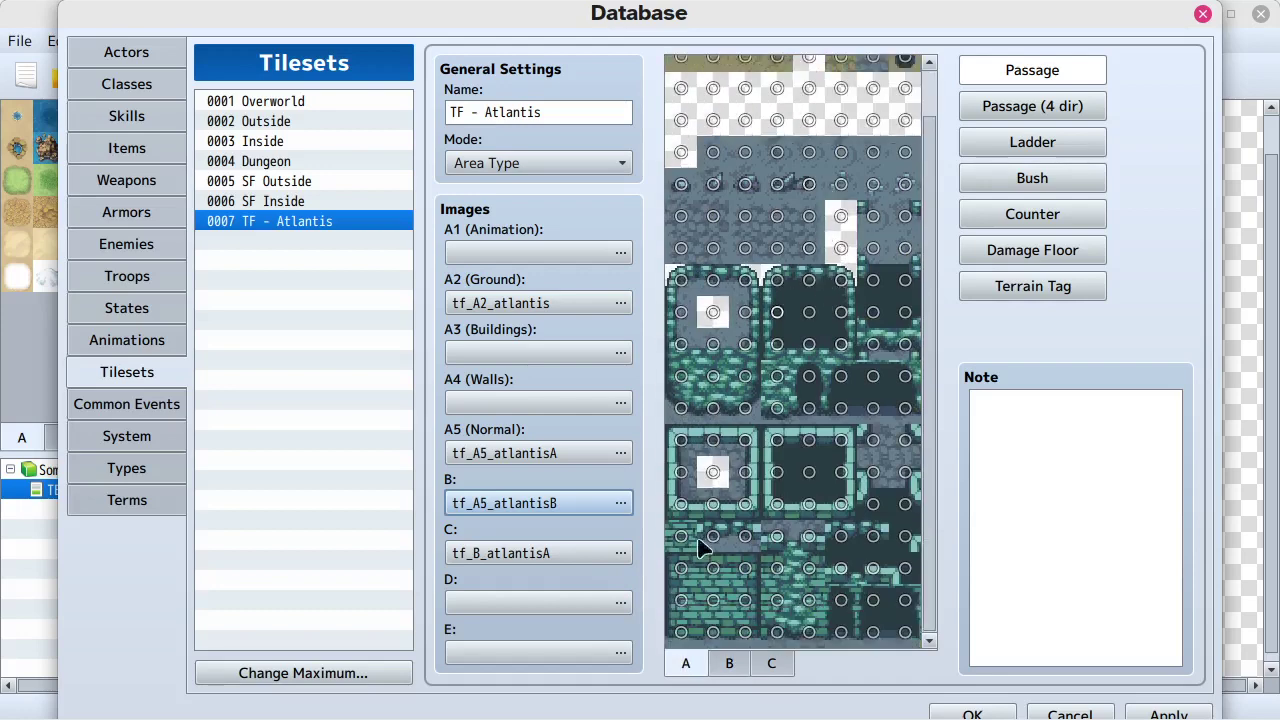
Set the tileset's B slot image back to tf_B_atlantisA
{"action": "double_click", "coordinate": [541, 503]}
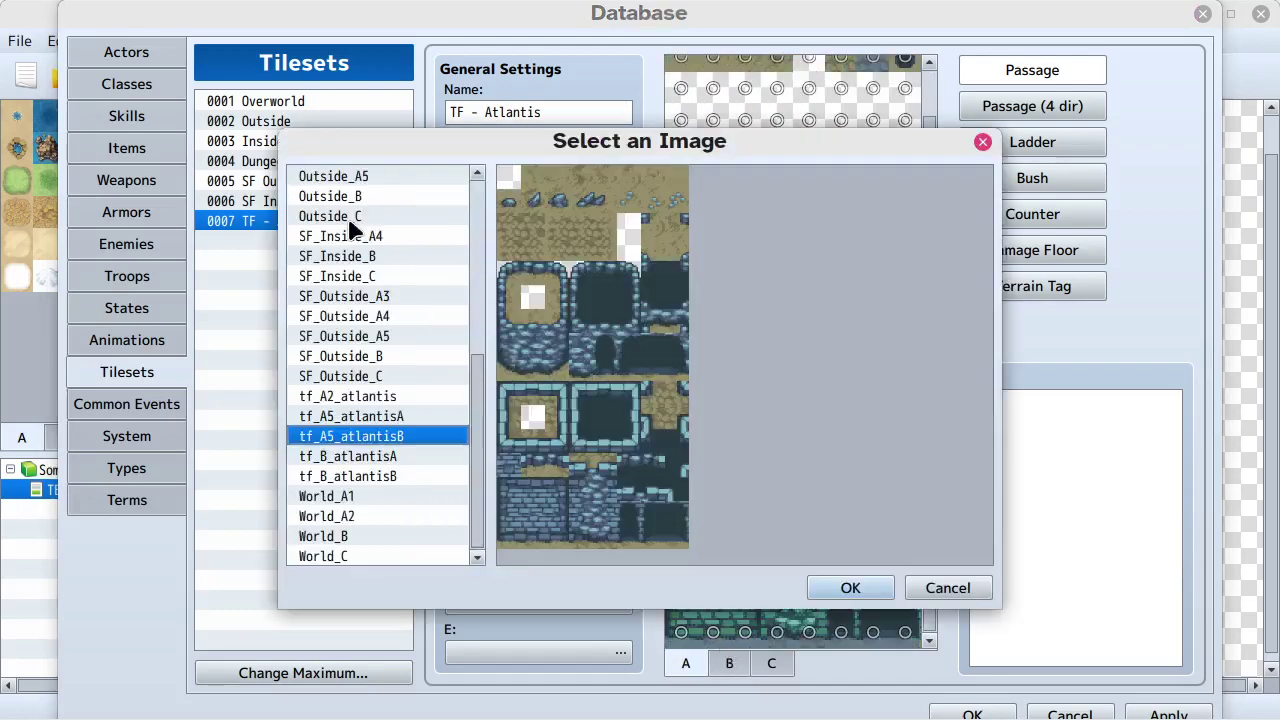
{"action": "scroll", "coordinate": [389, 240], "scroll_direction": "up", "scroll_amount": 5}
{"action": "scroll", "coordinate": [389, 240], "scroll_direction": "down", "scroll_amount": 5}
{"action": "left_click", "coordinate": [386, 456]}
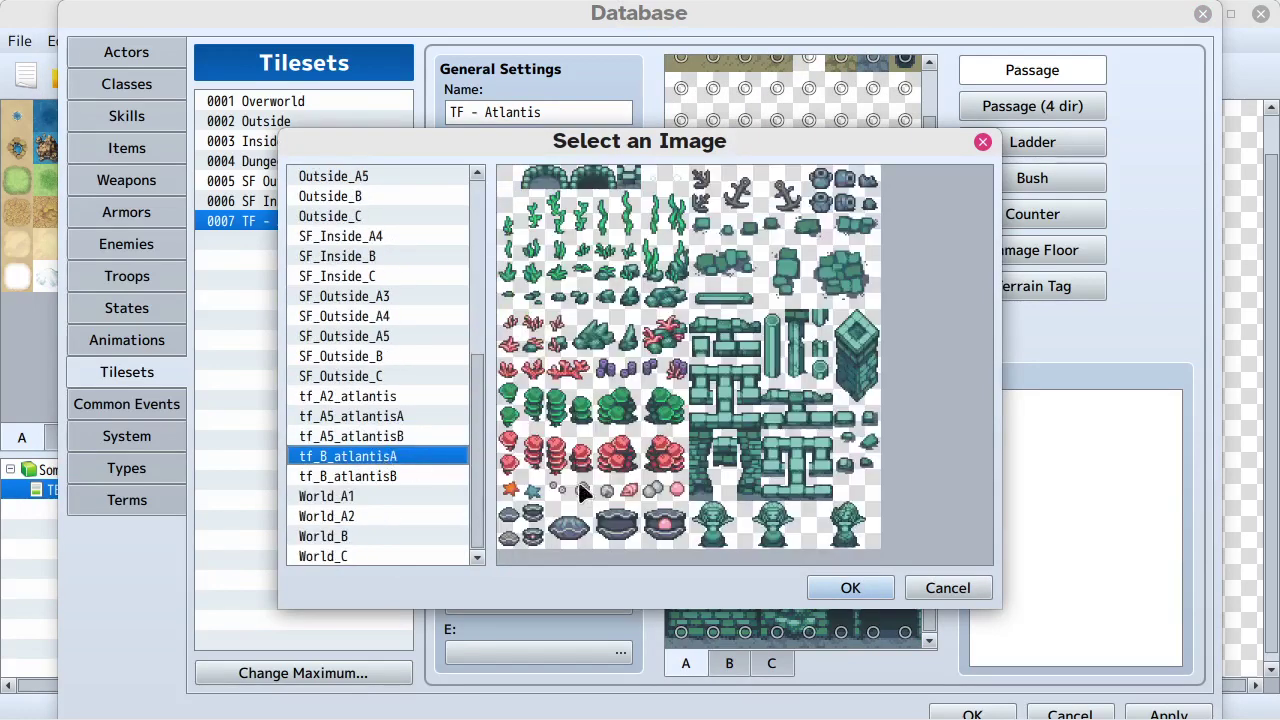
{"action": "left_click", "coordinate": [849, 590]}
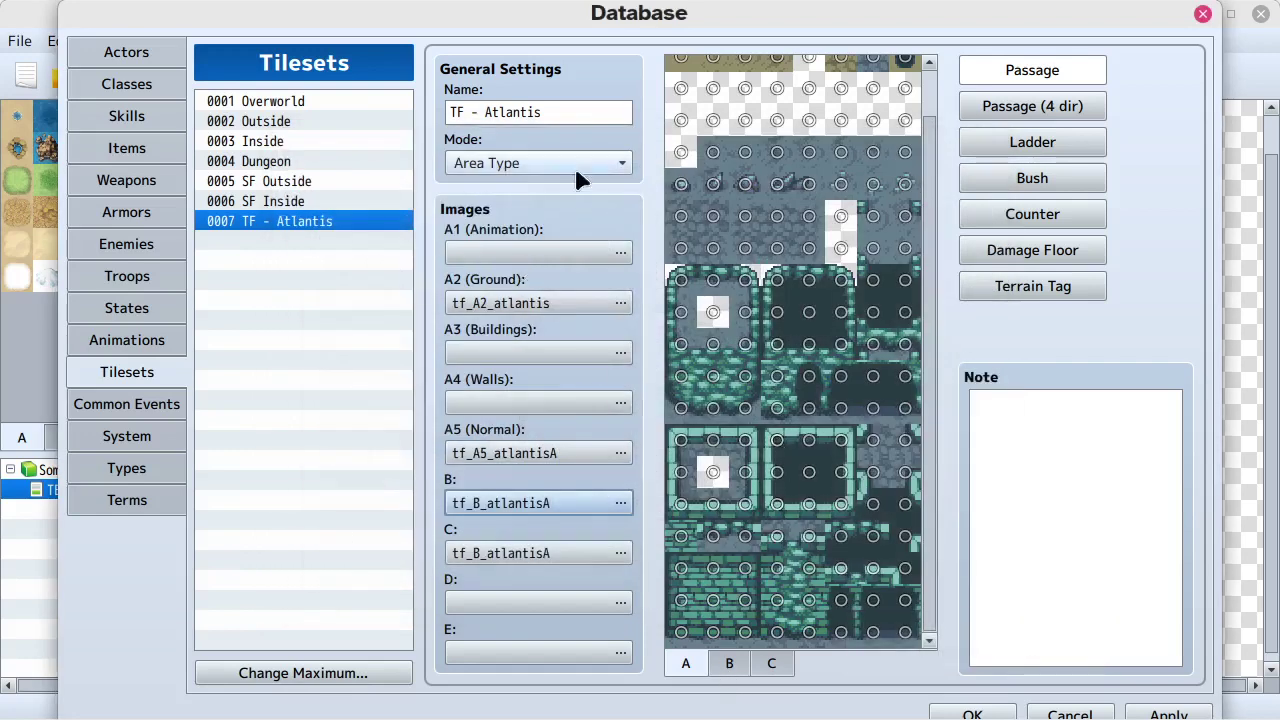
Rename the tileset as TF - Atlantis Blue
{"action": "left_click", "coordinate": [561, 115]}
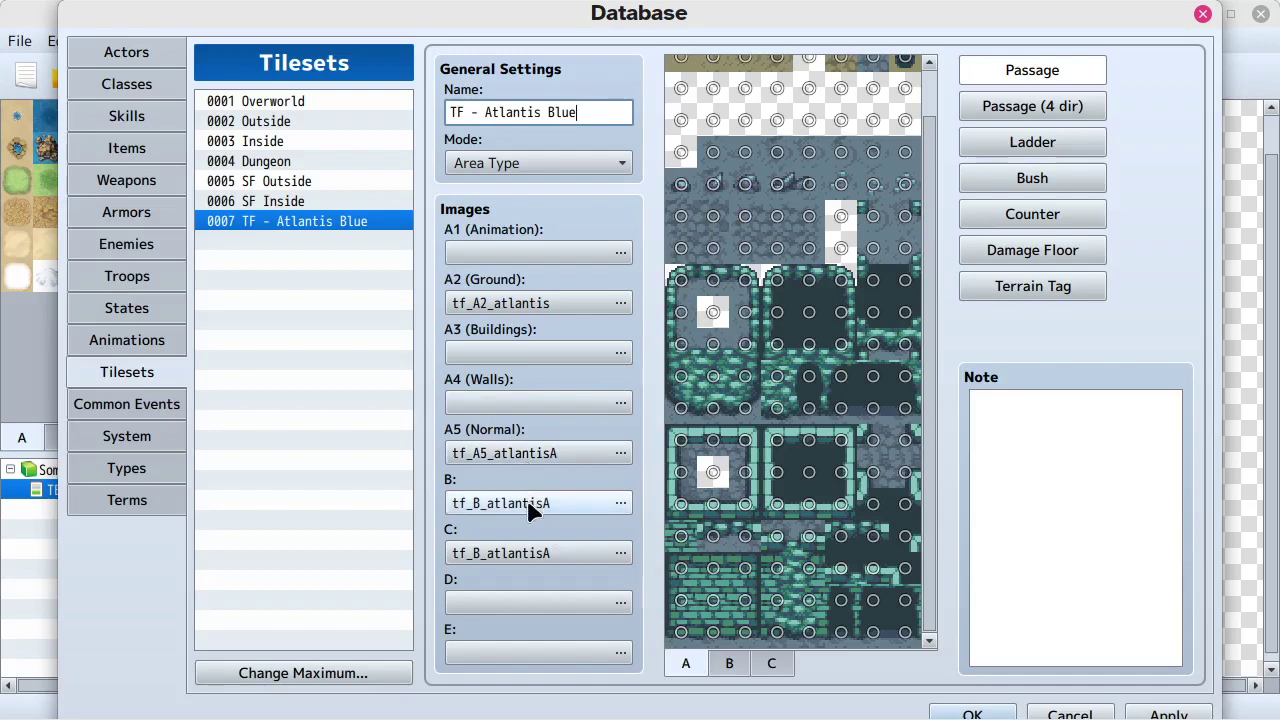
Try the tf_B_atlantisB image in the tileset's C slot
{"action": "left_click", "coordinate": [583, 563]}
{"action": "left_click", "coordinate": [371, 476]}
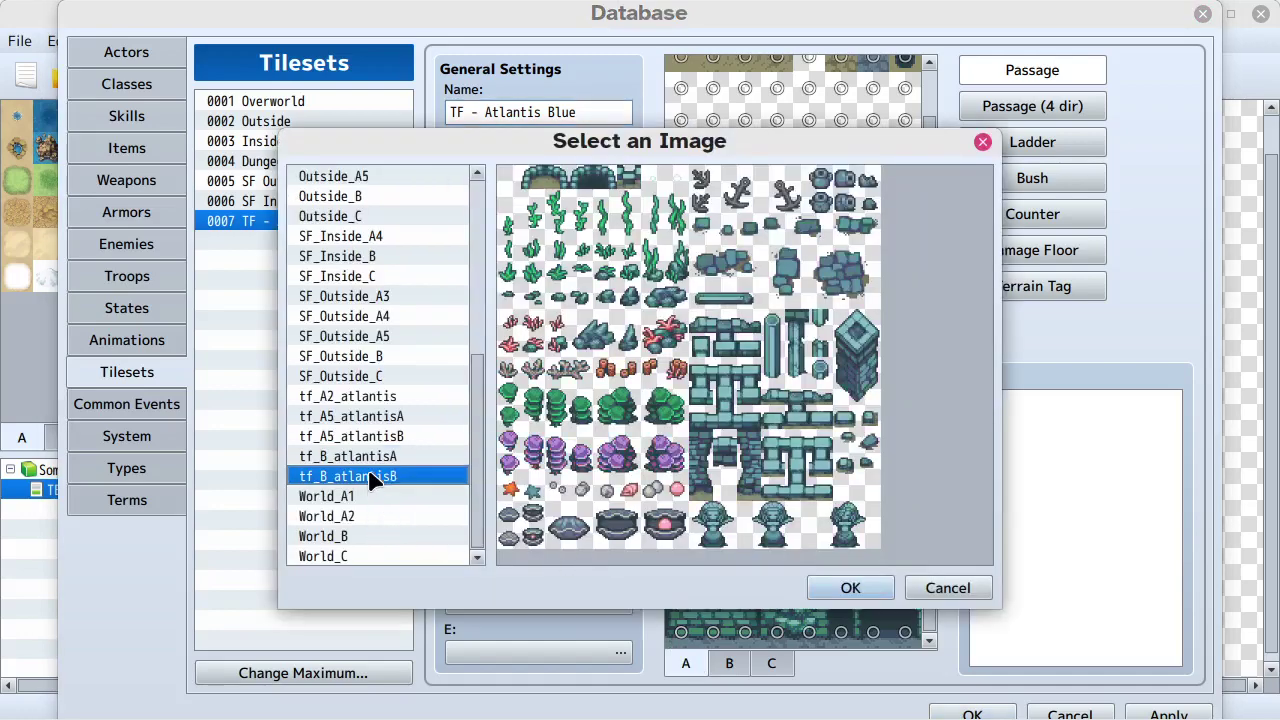
{"action": "left_click", "coordinate": [848, 588]}
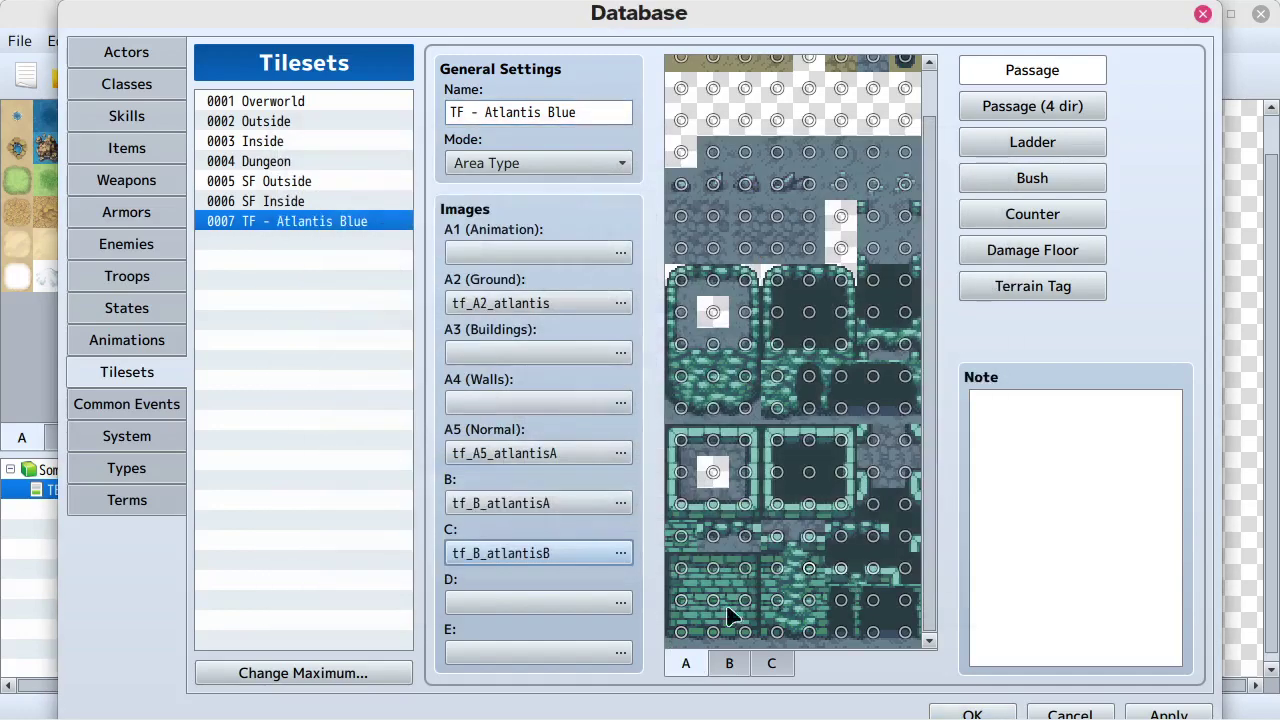
Switch back and forth between the B and C tile sets to compare the colour variations of their objects
{"action": "left_click", "coordinate": [729, 663]}
{"action": "left_click", "coordinate": [772, 664]}
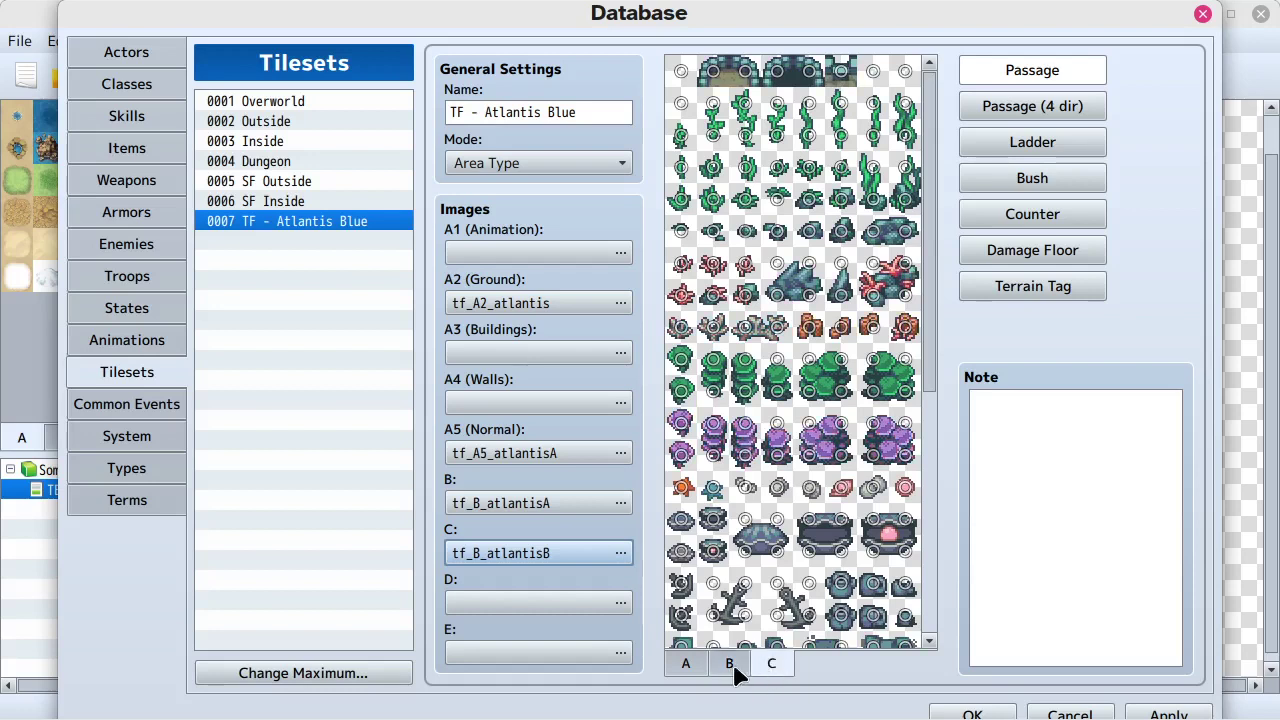
{"action": "left_click", "coordinate": [731, 665]}
{"action": "left_click", "coordinate": [772, 665]}
{"action": "left_click", "coordinate": [731, 665]}
{"action": "left_click", "coordinate": [772, 664]}
{"action": "left_click", "coordinate": [732, 668]}
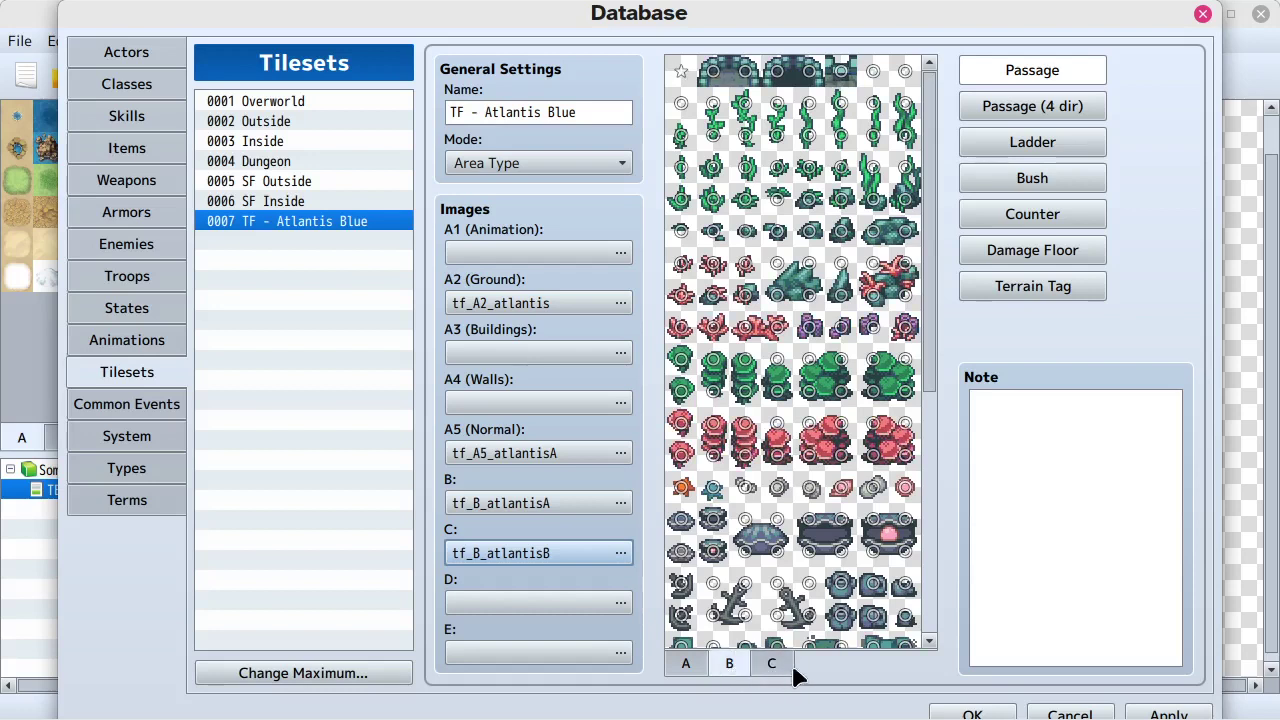
{"action": "left_click", "coordinate": [772, 664]}
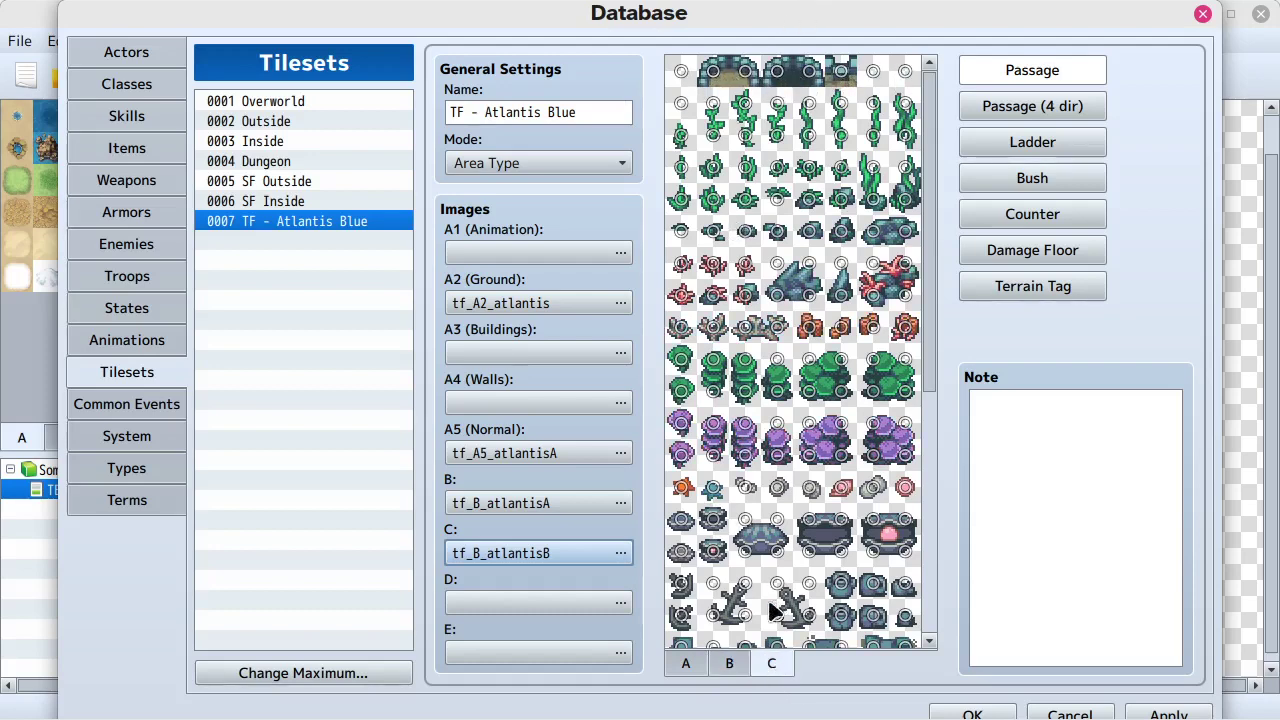
Clear the tileset's C slot image by setting it to (None) and review the B tiles
{"action": "left_click", "coordinate": [619, 556]}
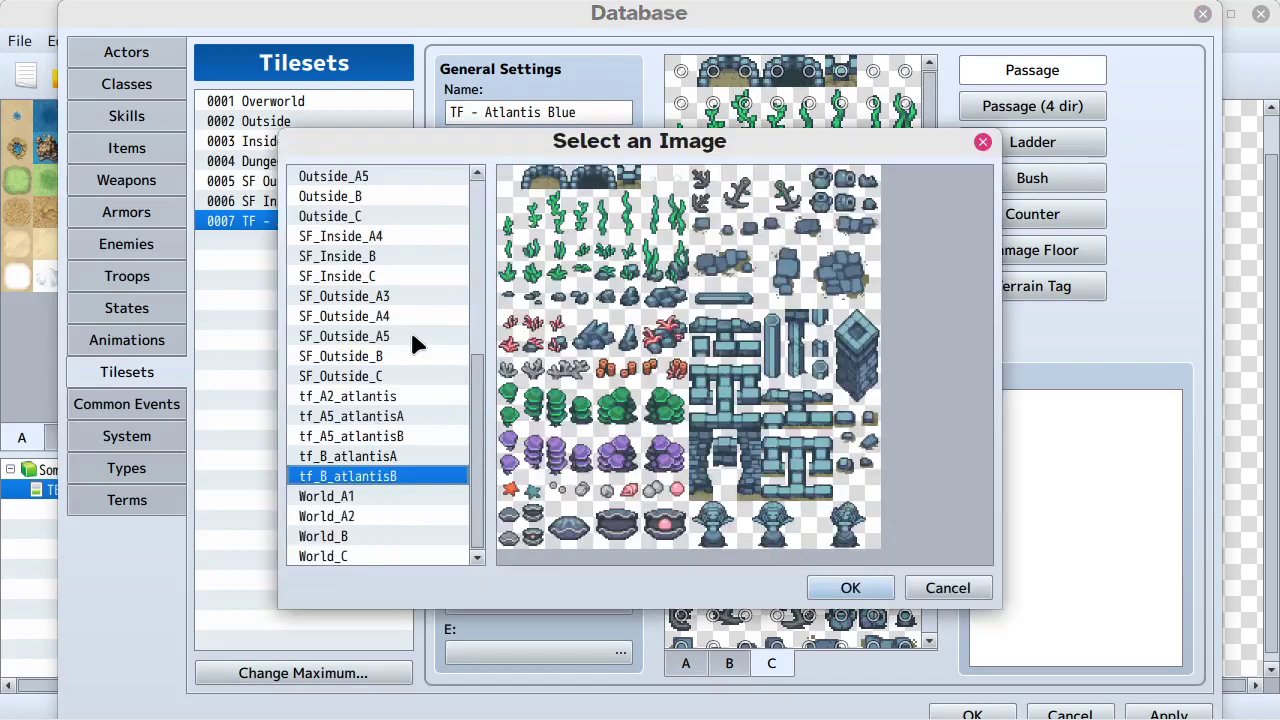
{"action": "scroll", "coordinate": [389, 284], "scroll_direction": "up", "scroll_amount": 6}
{"action": "left_click", "coordinate": [312, 176]}
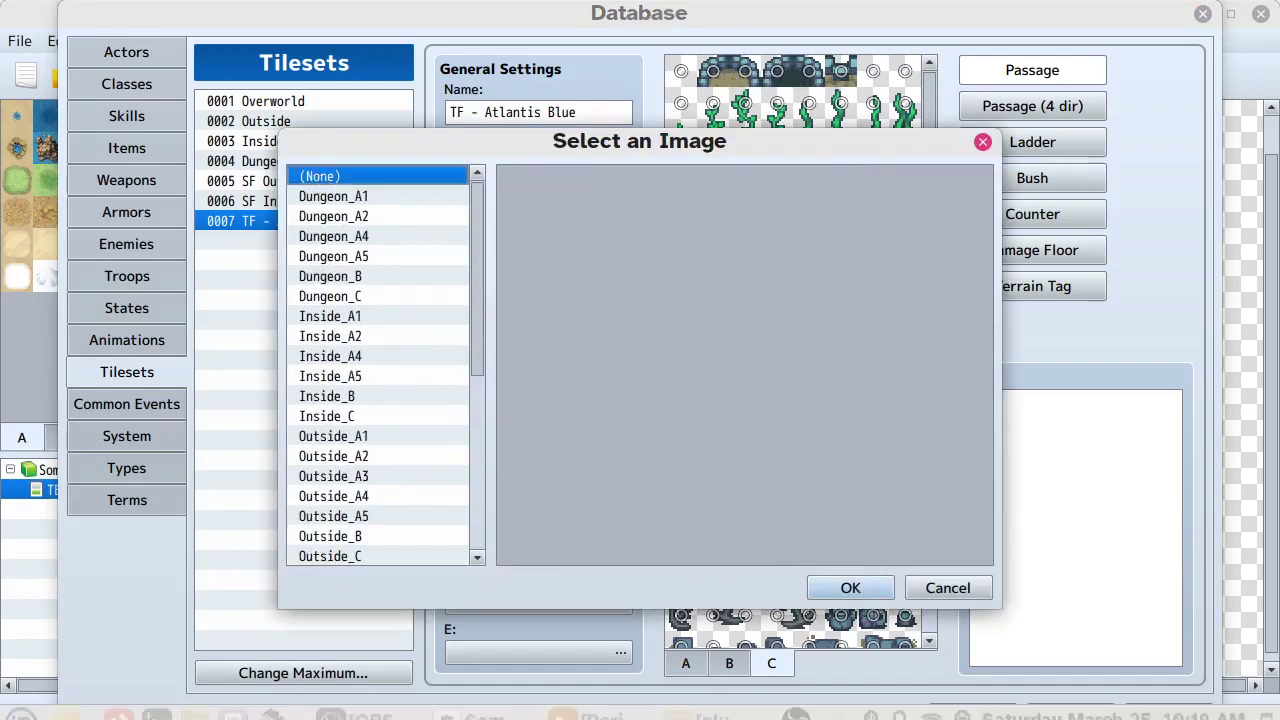
{"action": "left_click", "coordinate": [850, 588]}
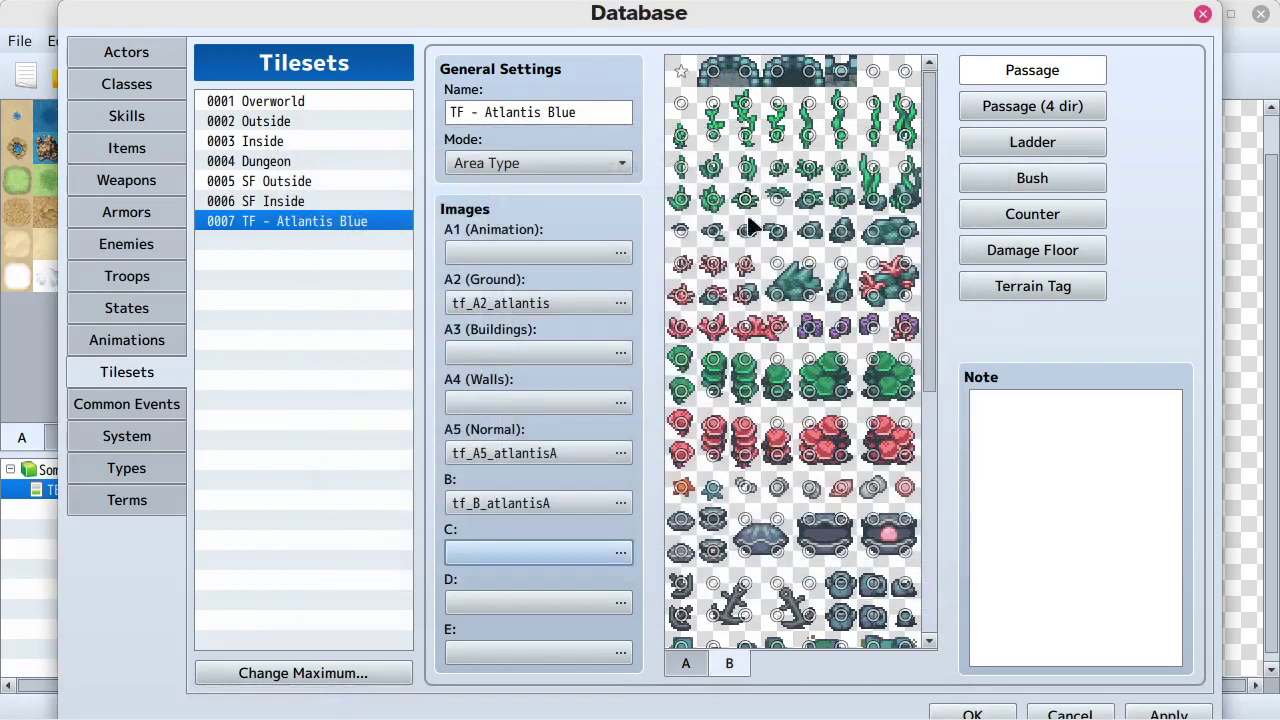
{"action": "scroll", "coordinate": [777, 266], "scroll_direction": "down", "scroll_amount": 5}
{"action": "scroll", "coordinate": [777, 266], "scroll_direction": "up", "scroll_amount": 5}
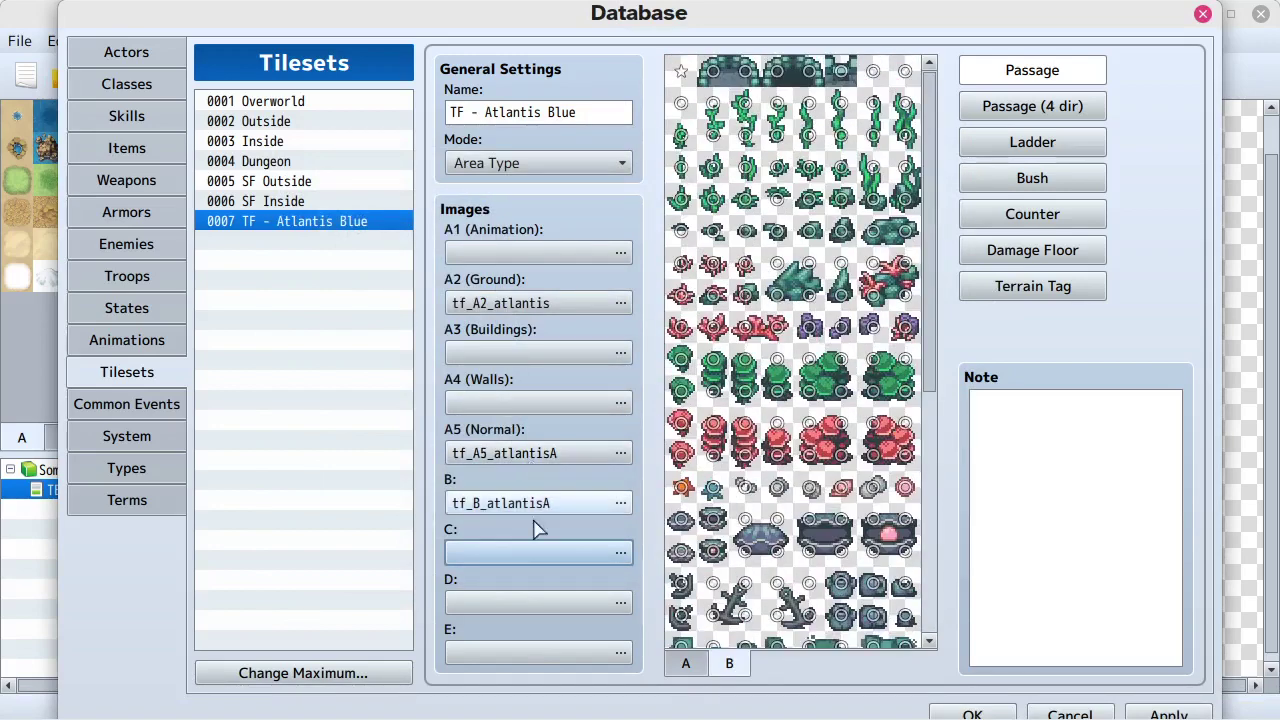
{"action": "left_click", "coordinate": [615, 553]}
{"action": "scroll", "coordinate": [424, 502], "scroll_direction": "down", "scroll_amount": 5}
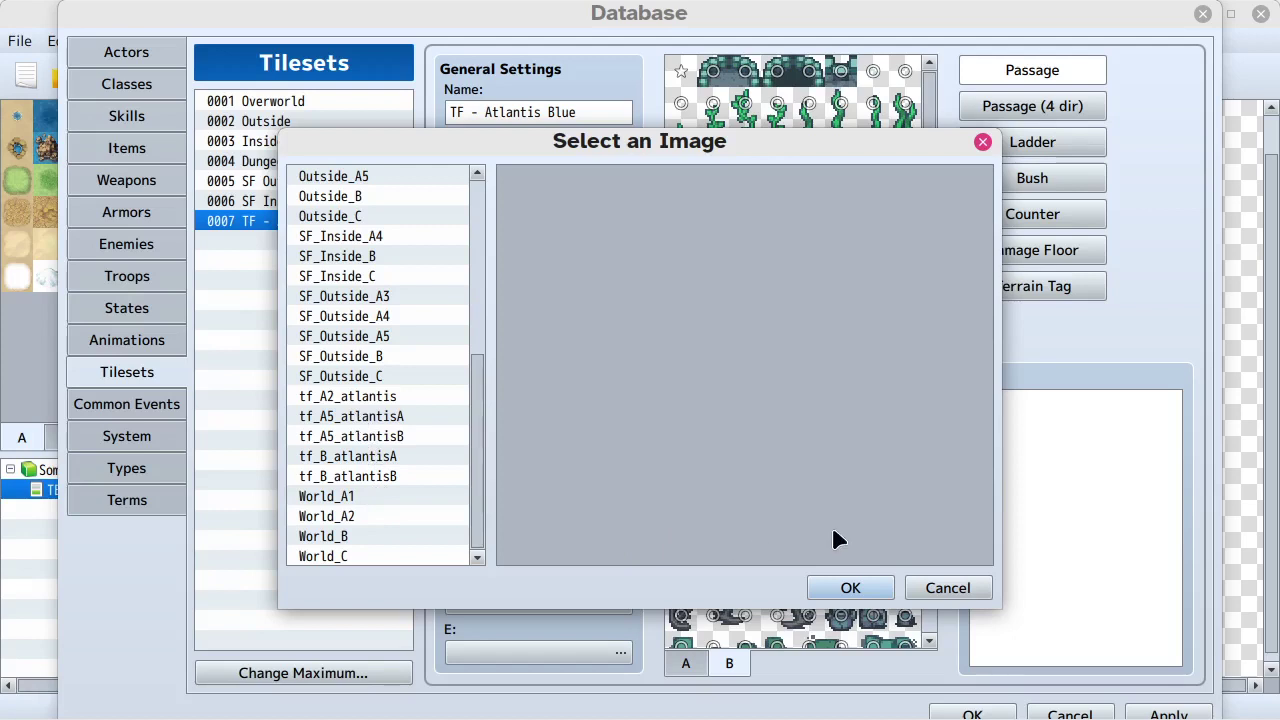
{"action": "left_click", "coordinate": [946, 588]}
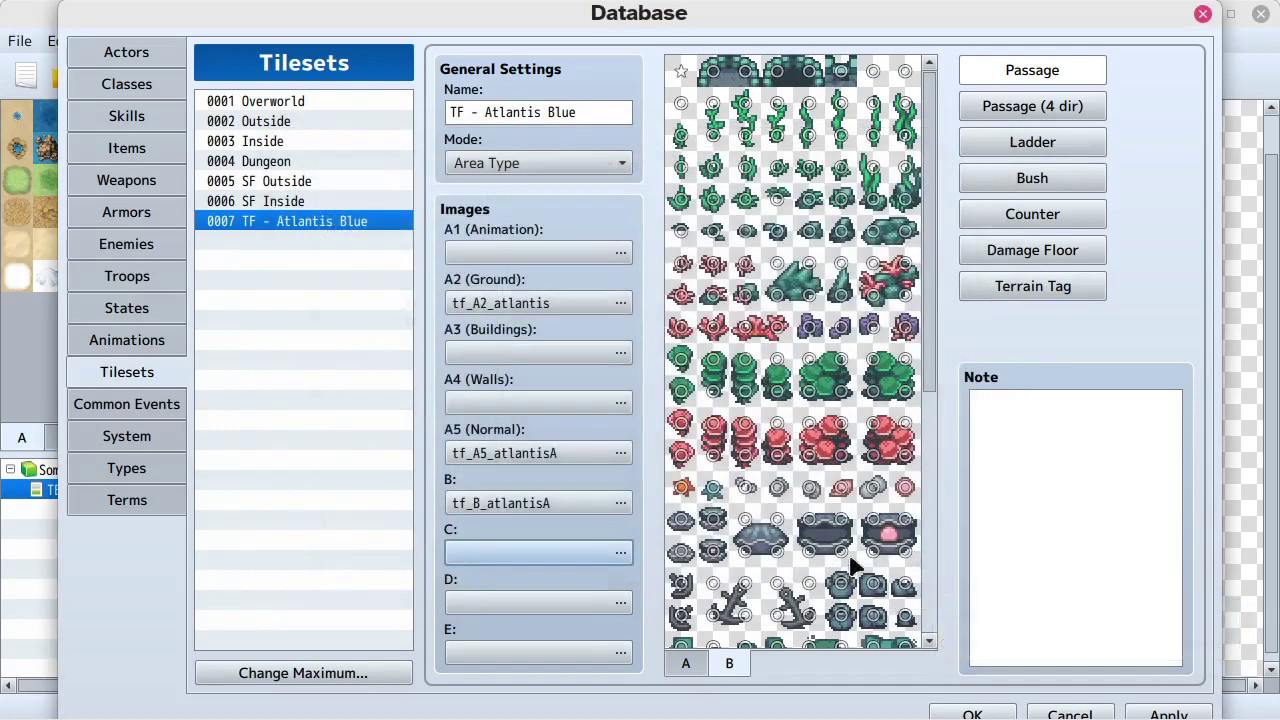
Rename the tileset as TF AtlantisA(Blue), removing the dash and the extra spaces
{"action": "triple_click", "coordinate": [546, 110]}
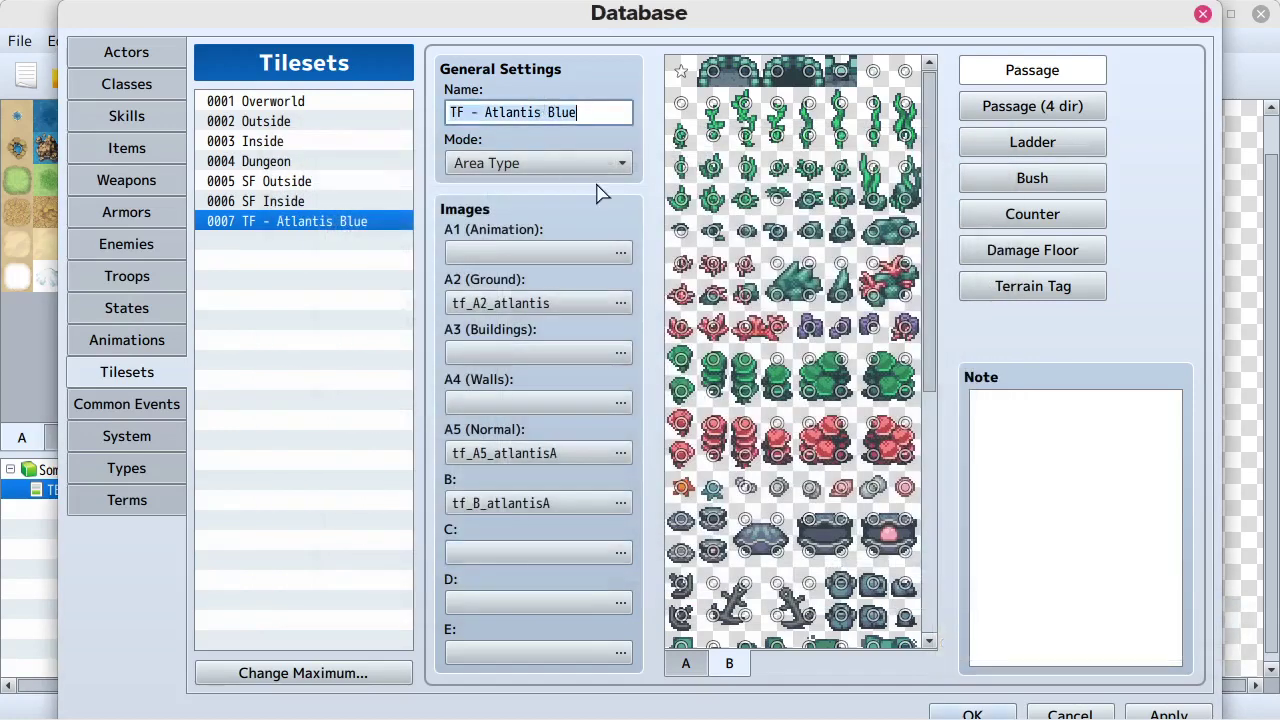
{"action": "left_click", "coordinate": [548, 110]}
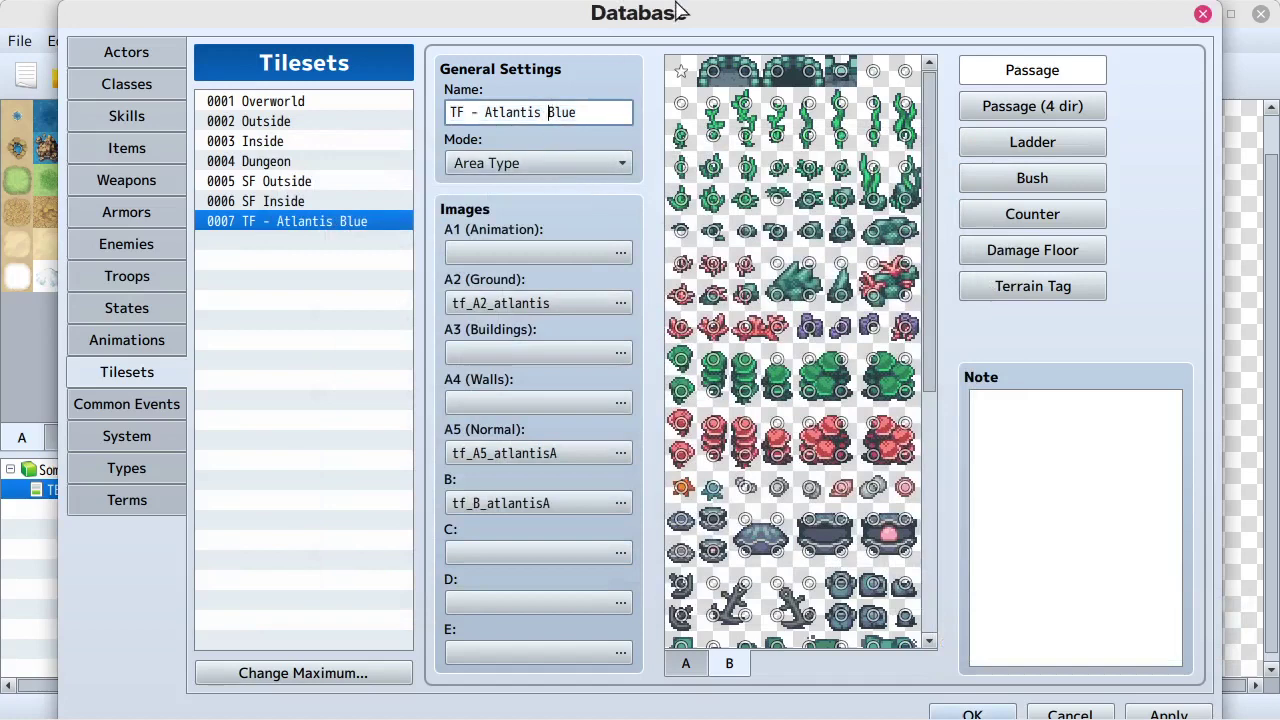
{"action": "type", "text": "A("}
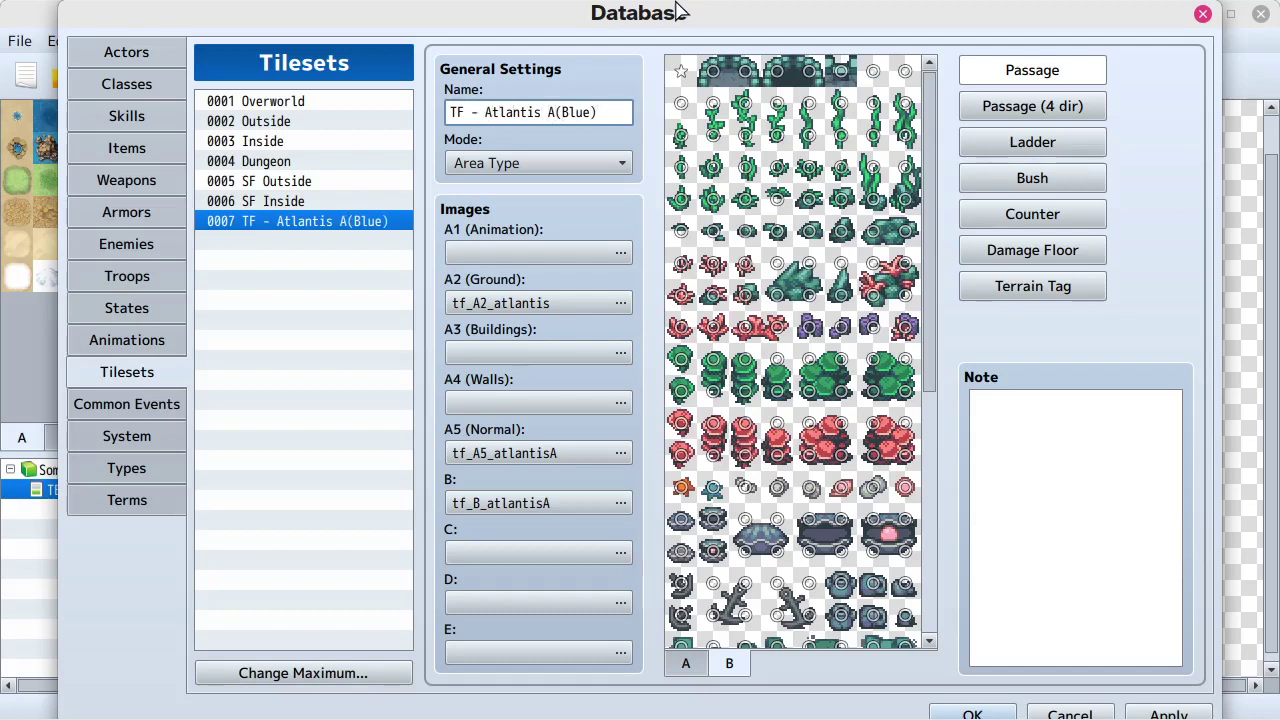
{"action": "key", "text": "BackSpace"}
{"action": "key", "text": "BackSpace"}
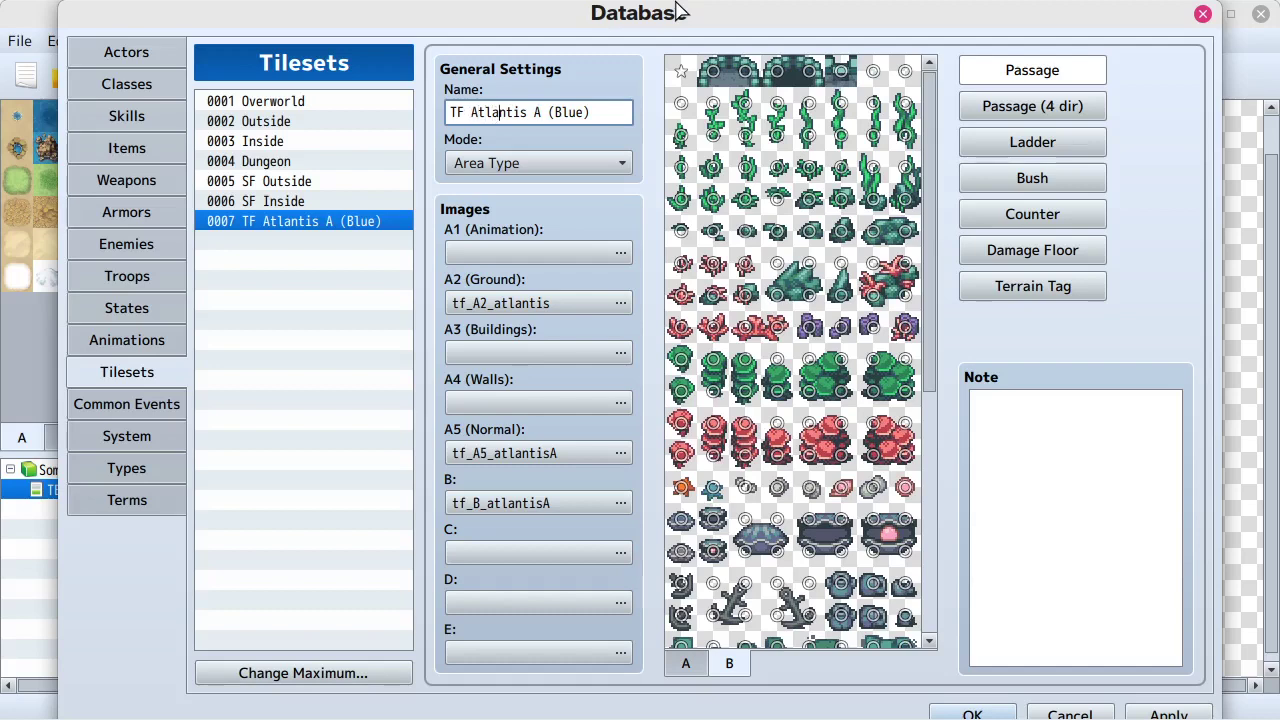
{"action": "key", "text": "BackSpace"}
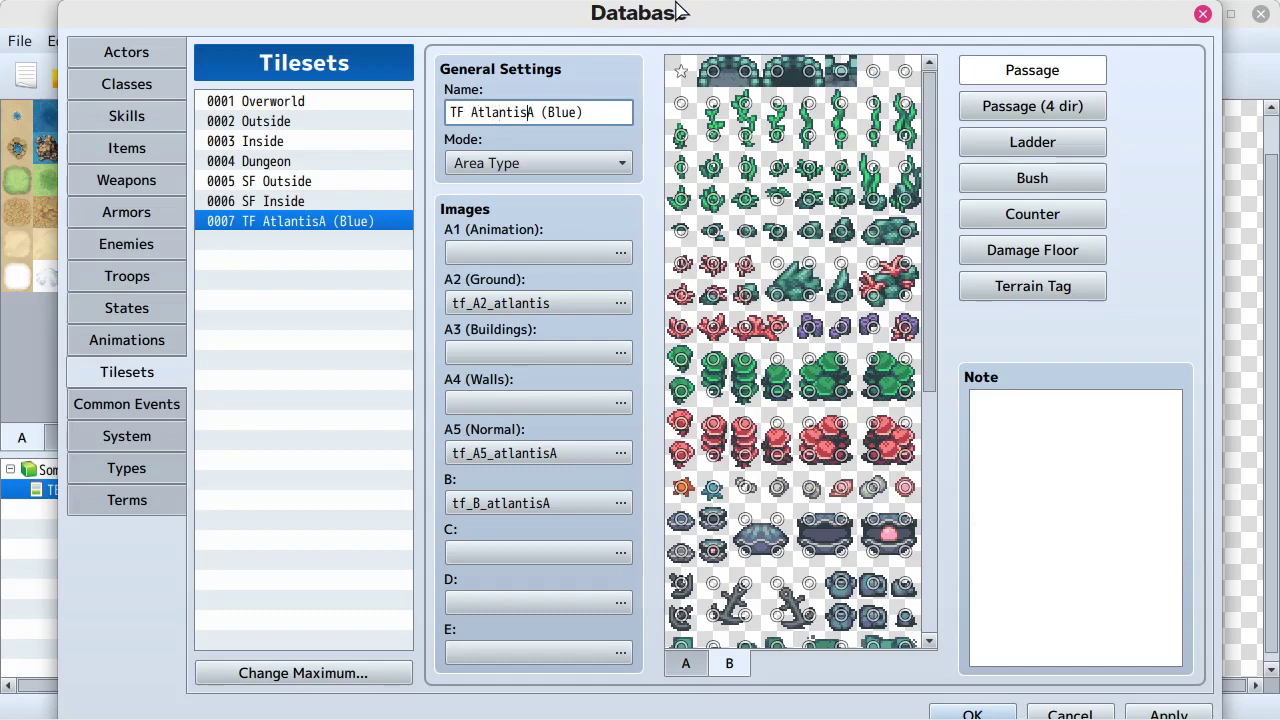
{"action": "key", "text": "BackSpace"}
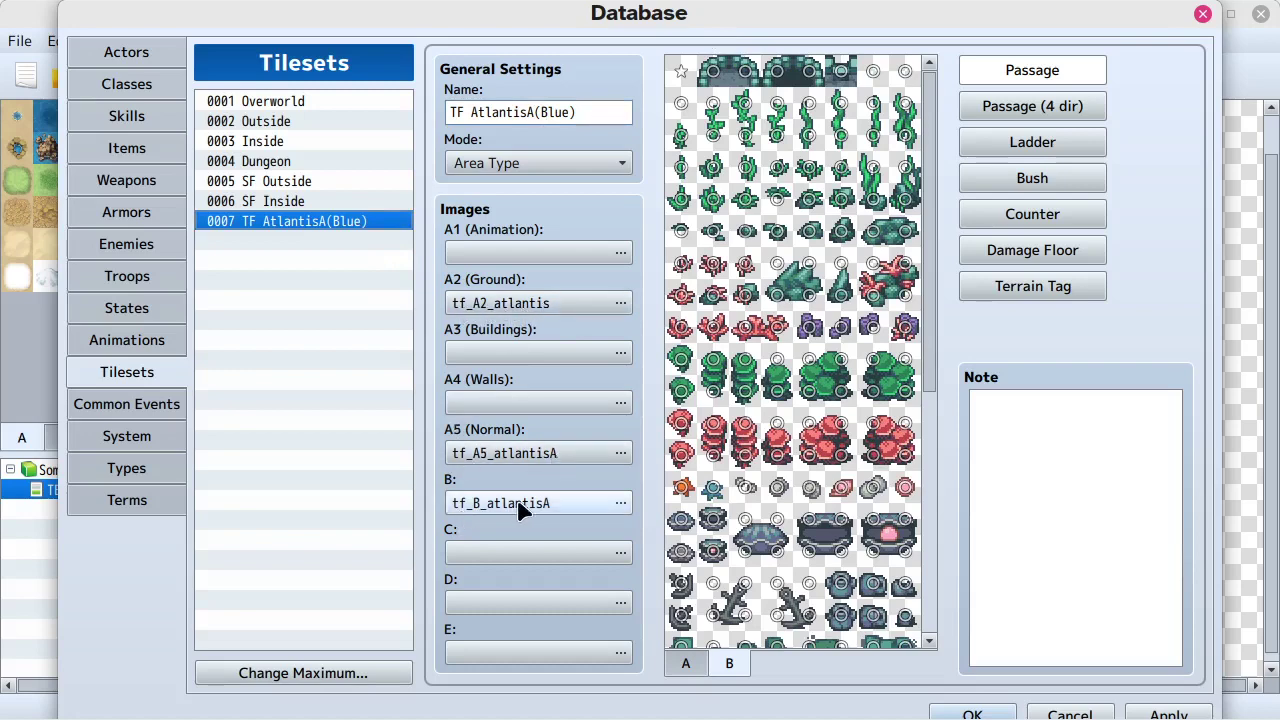
{"action": "right_click", "coordinate": [280, 219]}
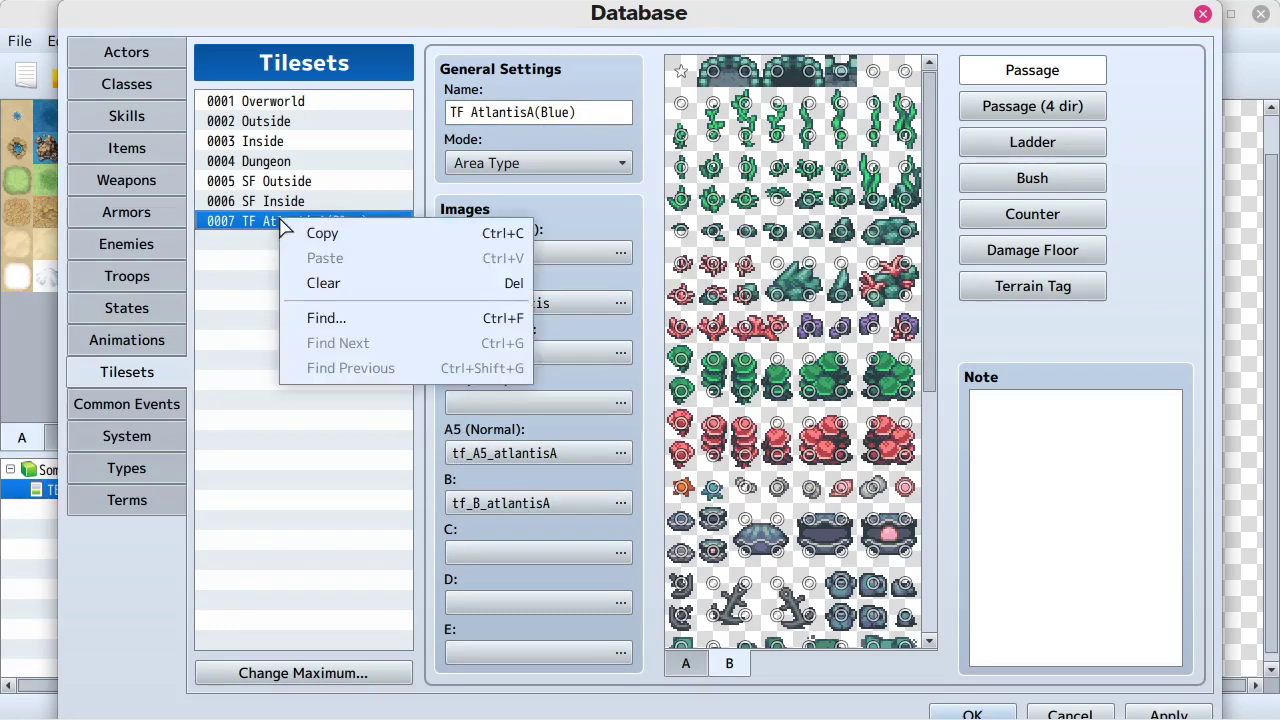
{"action": "left_click", "coordinate": [240, 263]}
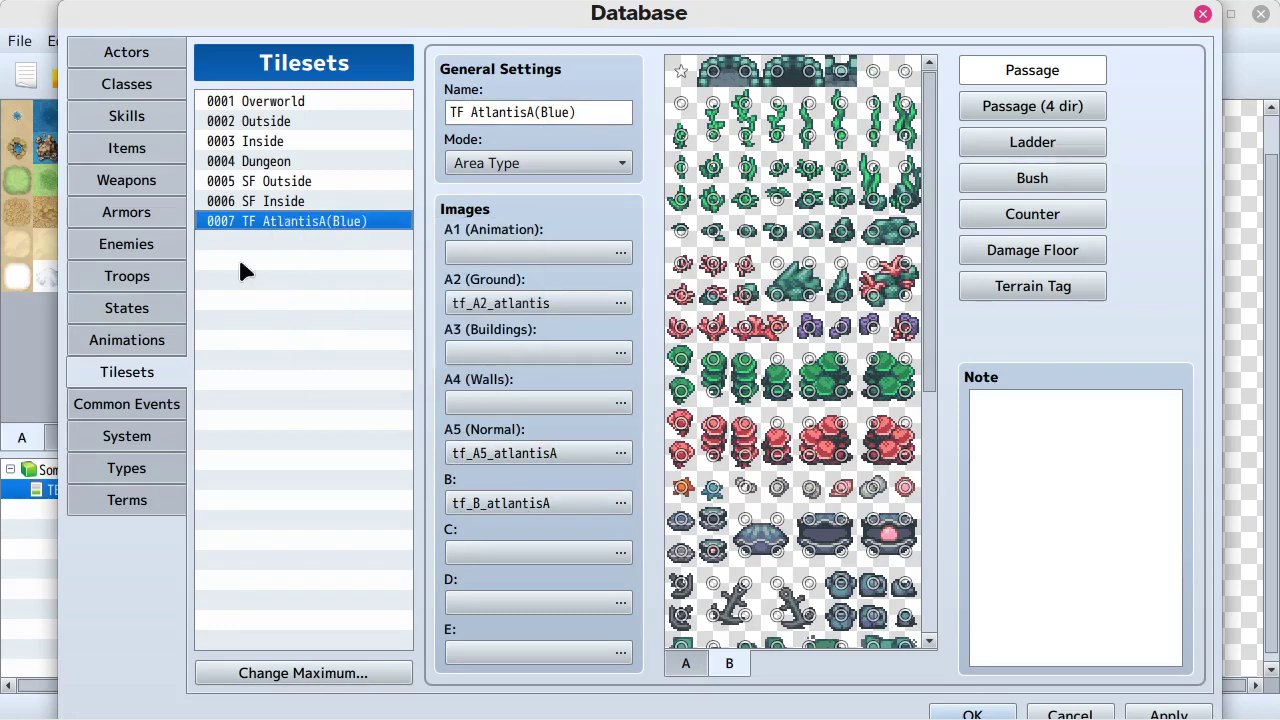
Increase the maximum number of tilesets in the database to 8
{"action": "left_click", "coordinate": [340, 673]}
{"action": "left_click", "coordinate": [289, 659]}
{"action": "left_click", "coordinate": [285, 703]}
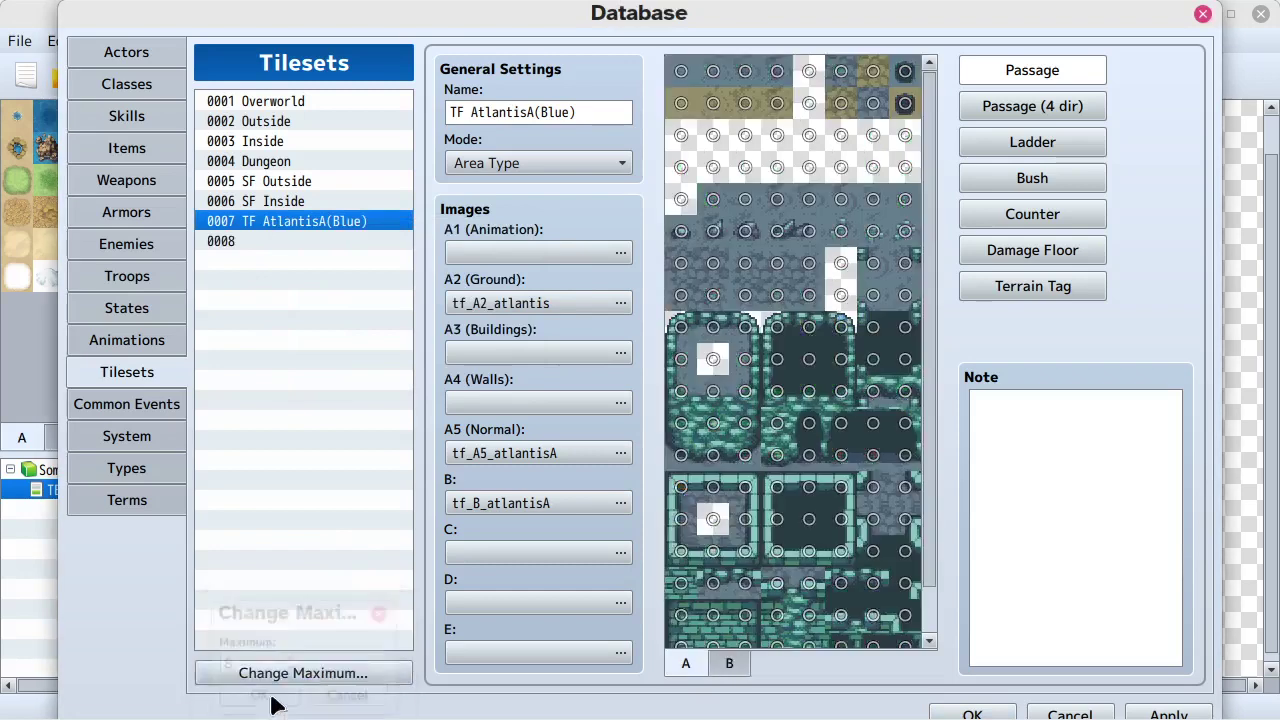
Duplicate the TF AtlantisA(Blue) tileset into the empty 0008 entry
{"action": "right_click", "coordinate": [290, 220]}
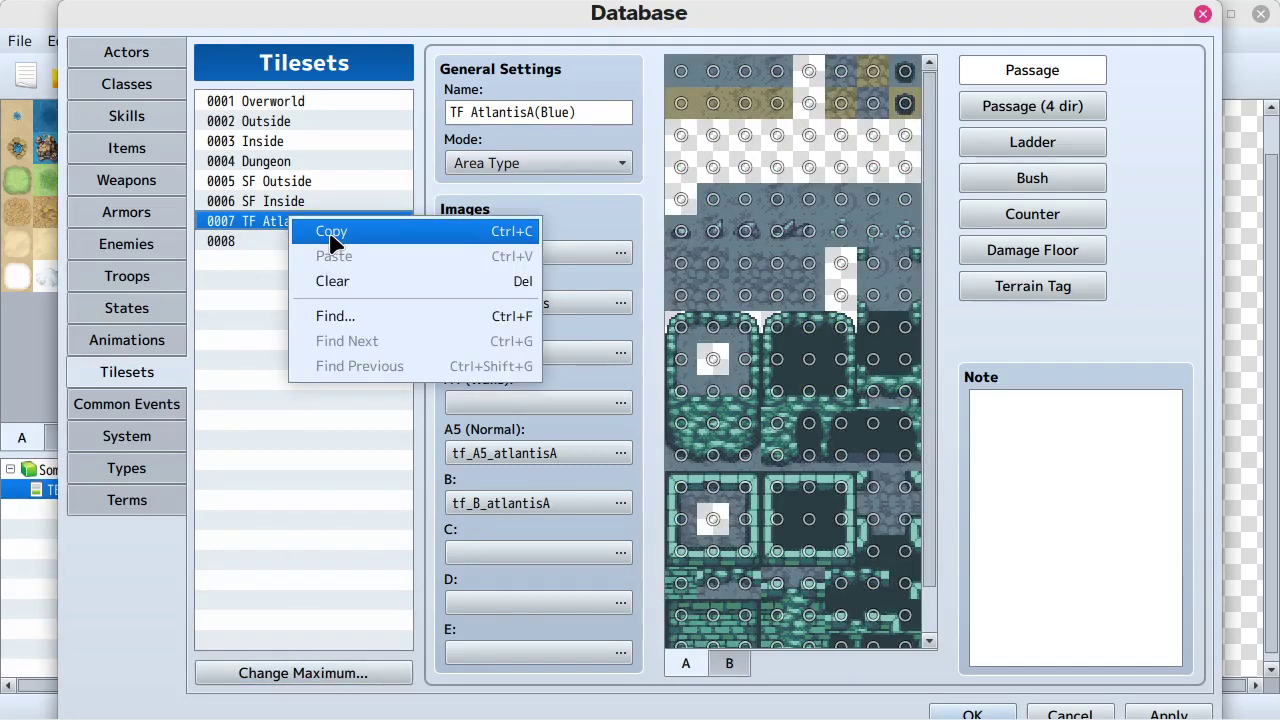
{"action": "left_click", "coordinate": [331, 232]}
{"action": "left_click", "coordinate": [277, 247]}
{"action": "right_click", "coordinate": [278, 248]}
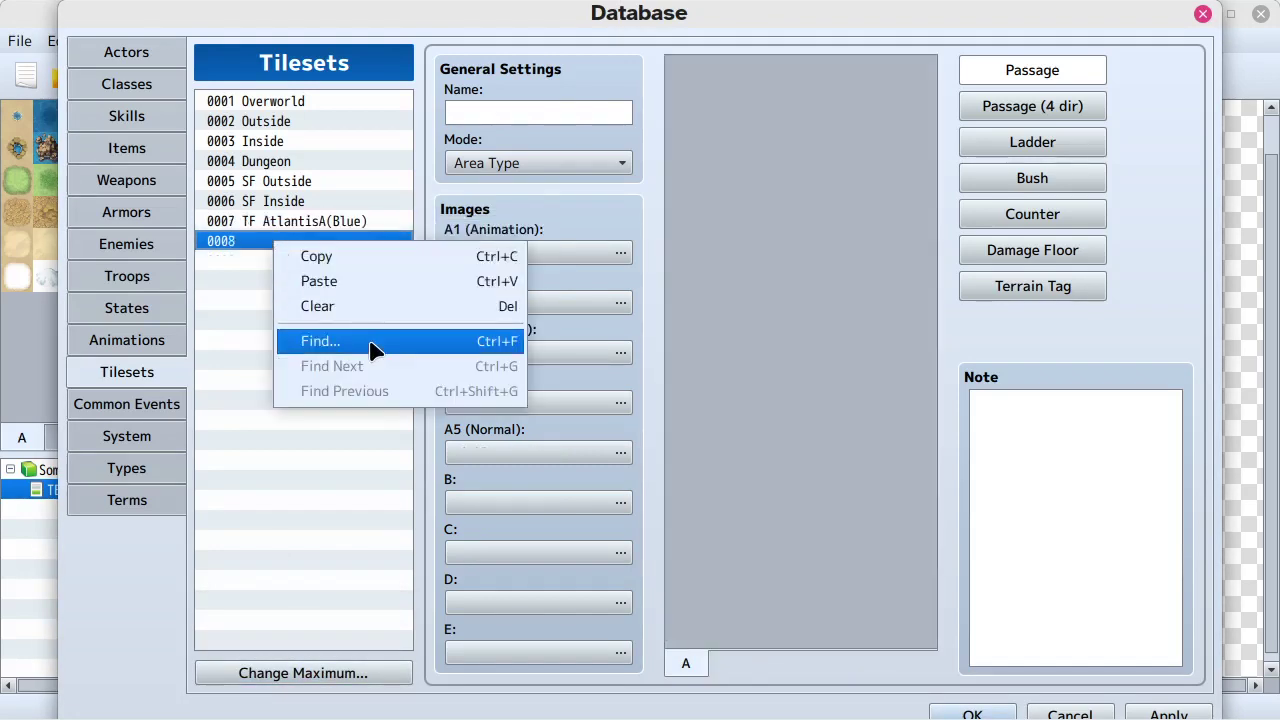
{"action": "left_click", "coordinate": [350, 284]}
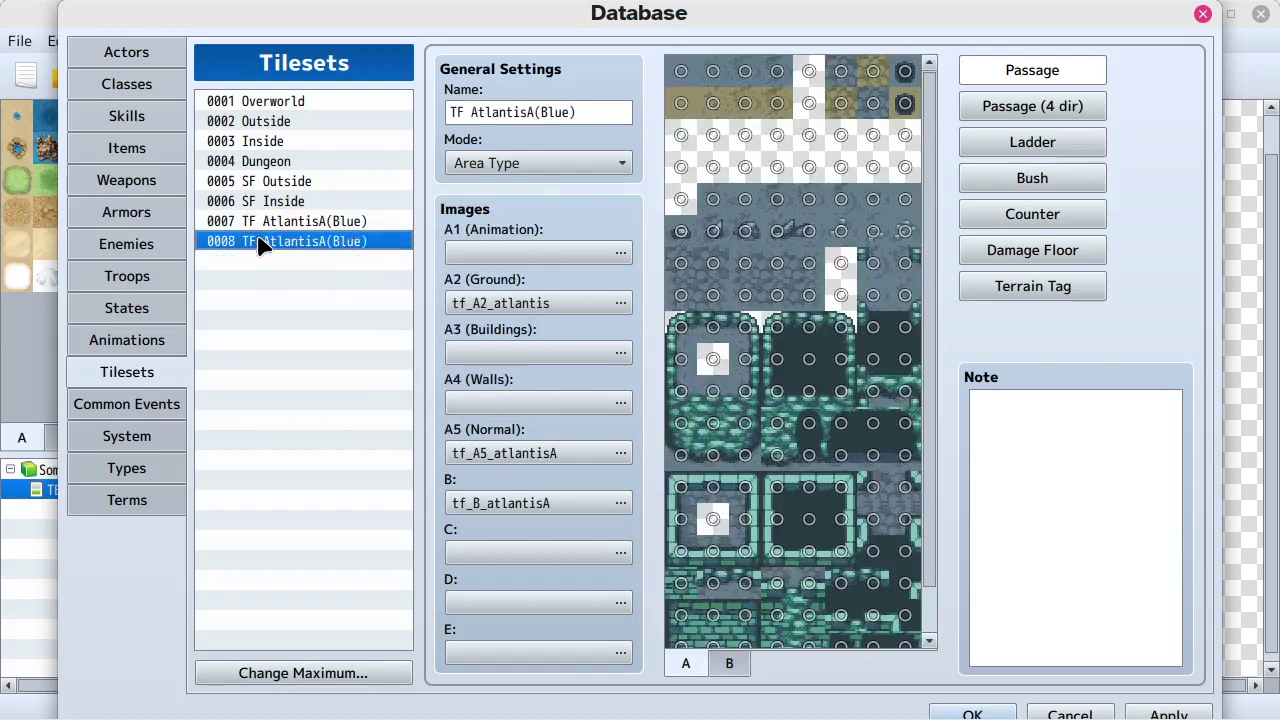
Rename the copied tileset 0008 as TF AtlantisB(Brown)
{"action": "left_click", "coordinate": [534, 103]}
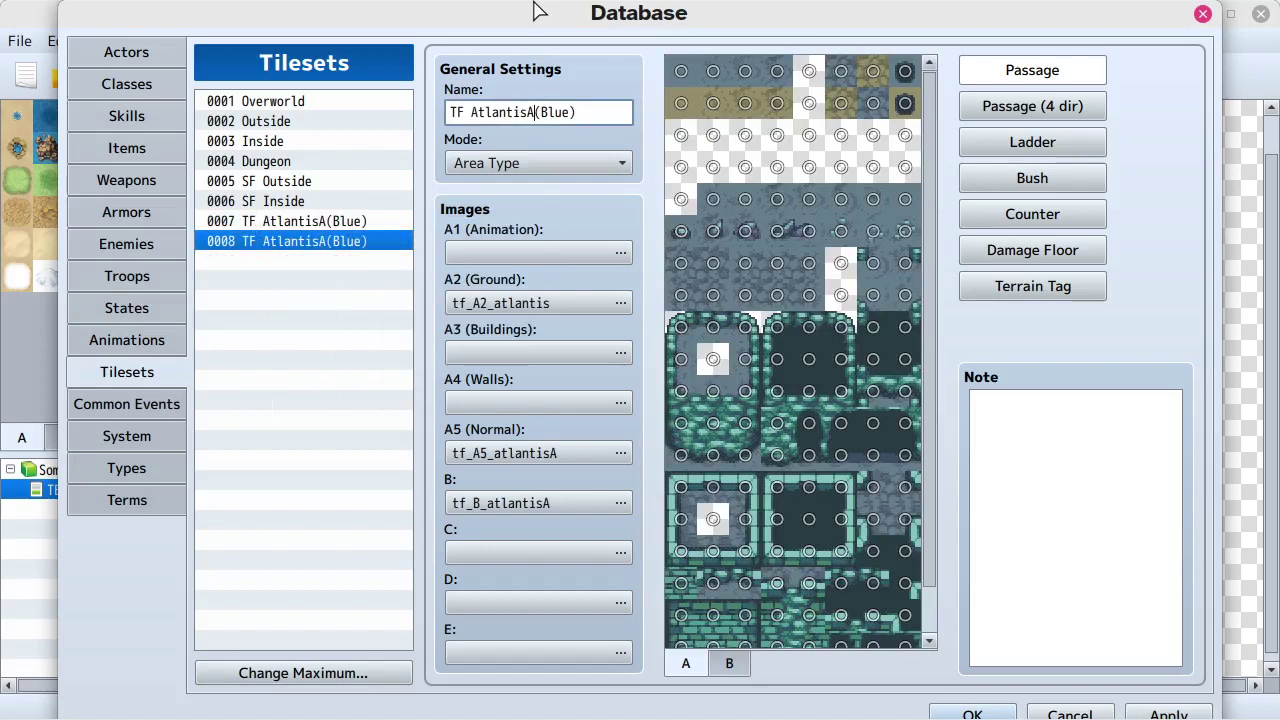
{"action": "key", "text": "BackSpace"}
{"action": "type", "text": "B"}
{"action": "key", "text": "BackSpace"}
{"action": "key", "text": "BackSpace"}
{"action": "key", "text": "BackSpace"}
{"action": "key", "text": "BackSpace"}
{"action": "type", "text": "Brown"}
Check the A2 ground image without changing it, and set the A5 slot of TF AtlantisB(Brown) to tf_A5_atlantisB
{"action": "left_click", "coordinate": [558, 306]}
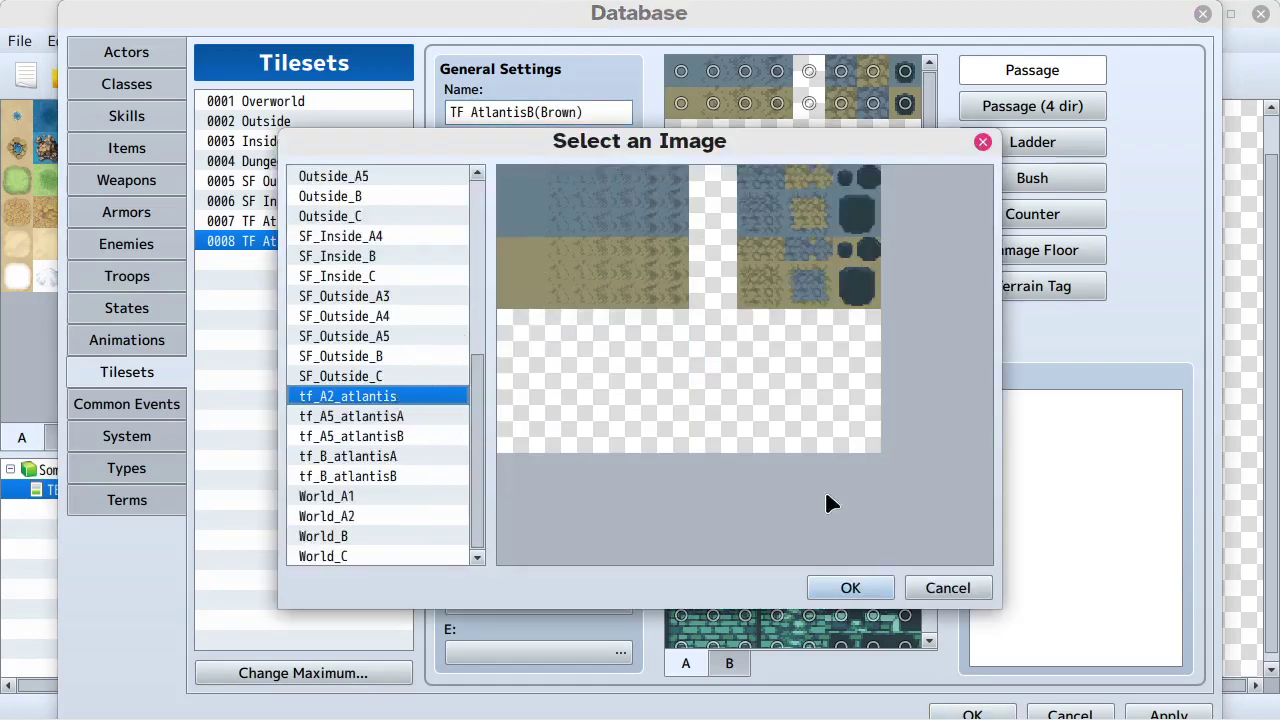
{"action": "left_click", "coordinate": [922, 588]}
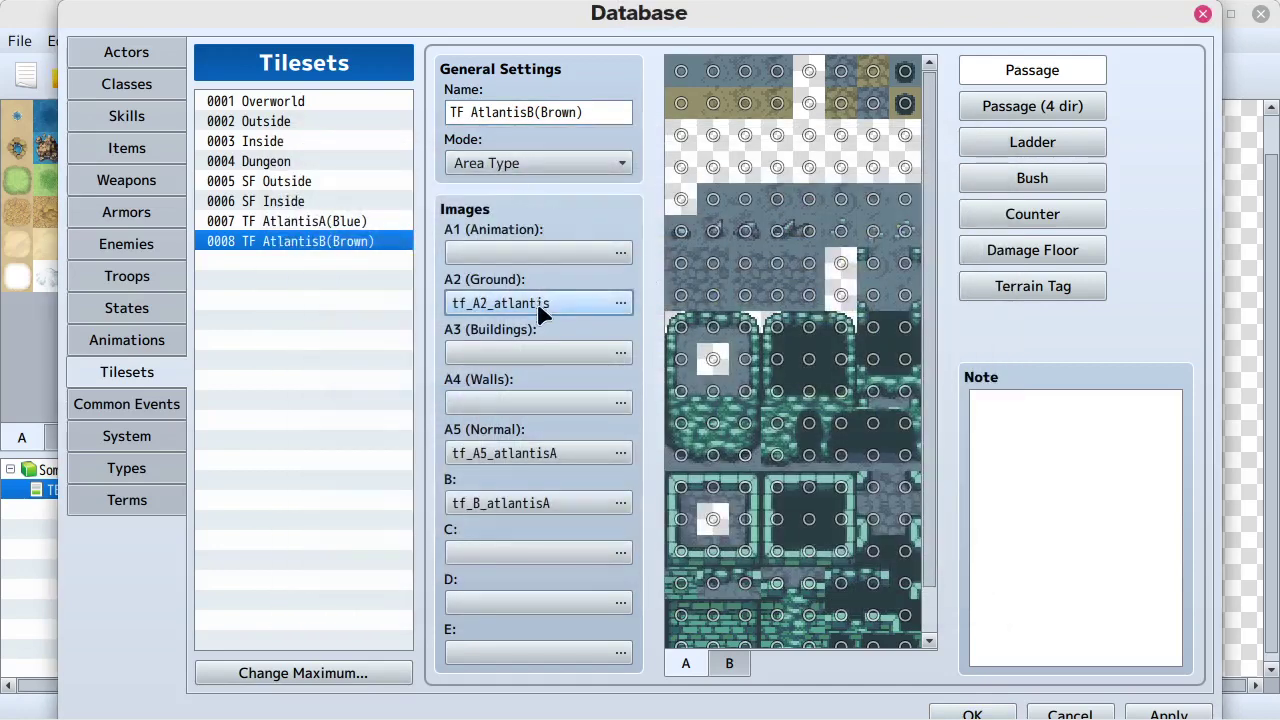
{"action": "double_click", "coordinate": [530, 455]}
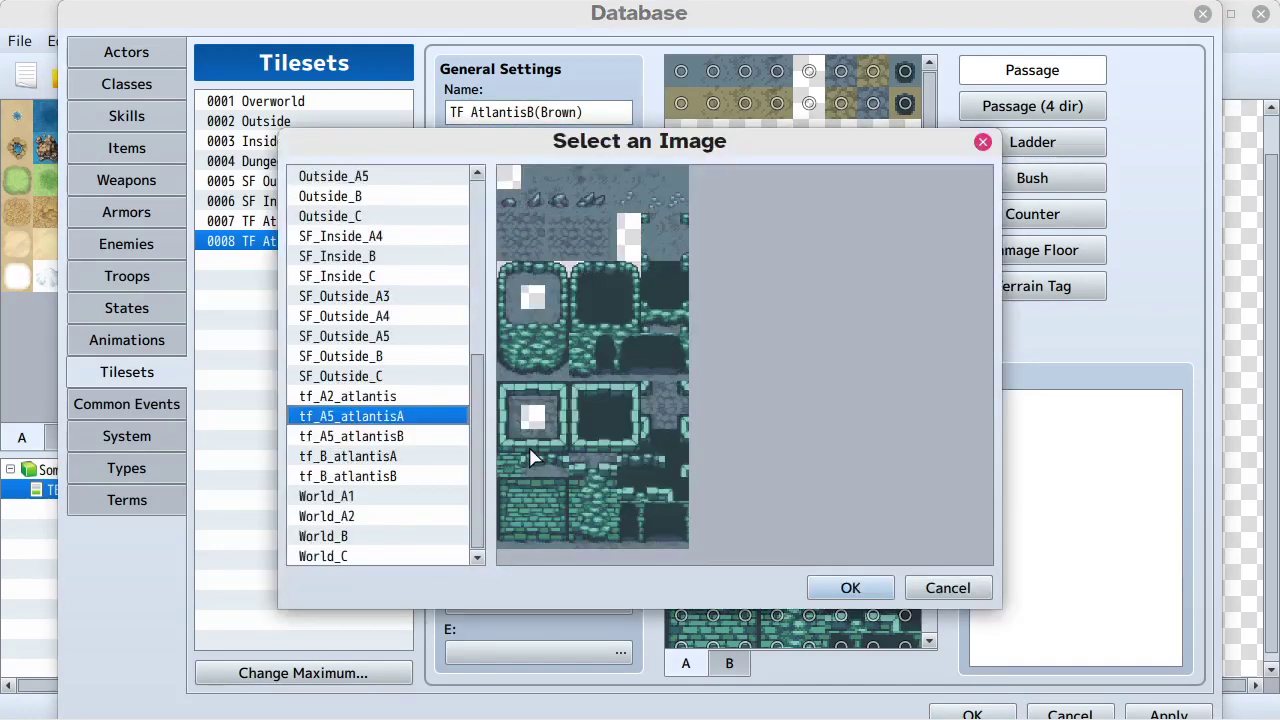
{"action": "left_click", "coordinate": [371, 436]}
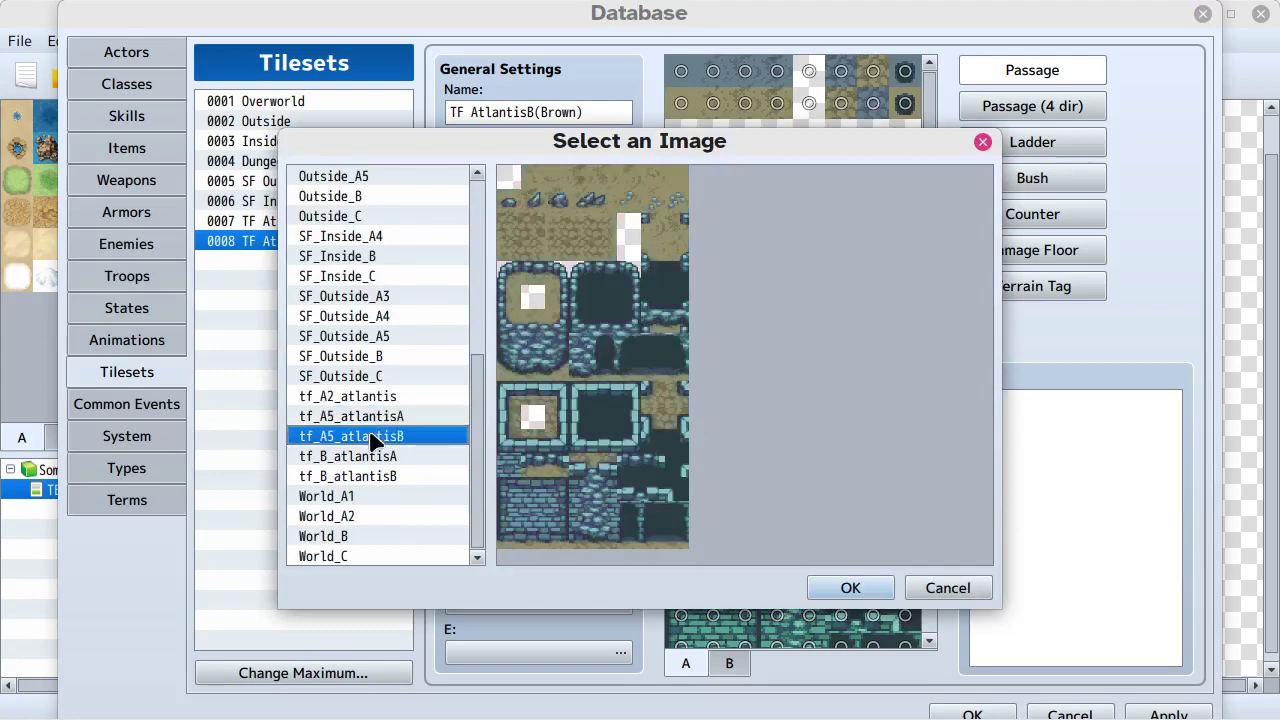
{"action": "left_click", "coordinate": [845, 589]}
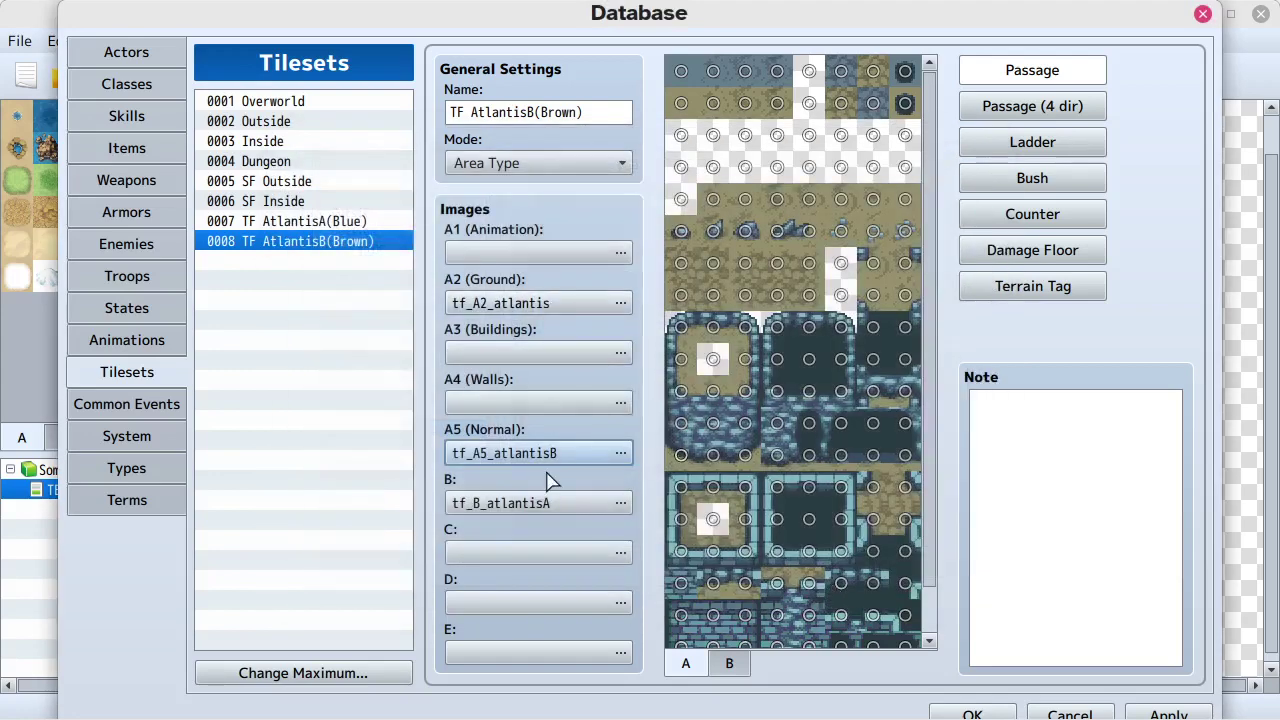
Set the B slot image of TF AtlantisB(Brown) to tf_B_atlantisB
{"action": "double_click", "coordinate": [548, 510]}
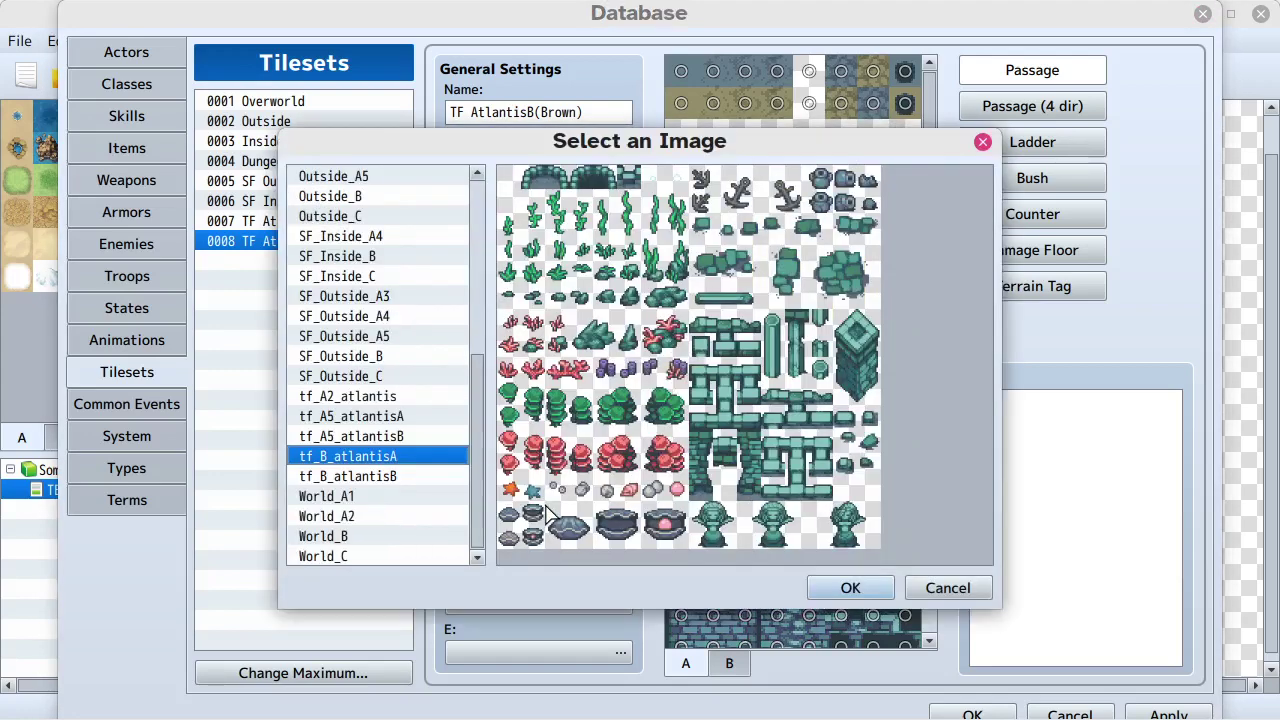
{"action": "left_click", "coordinate": [370, 477]}
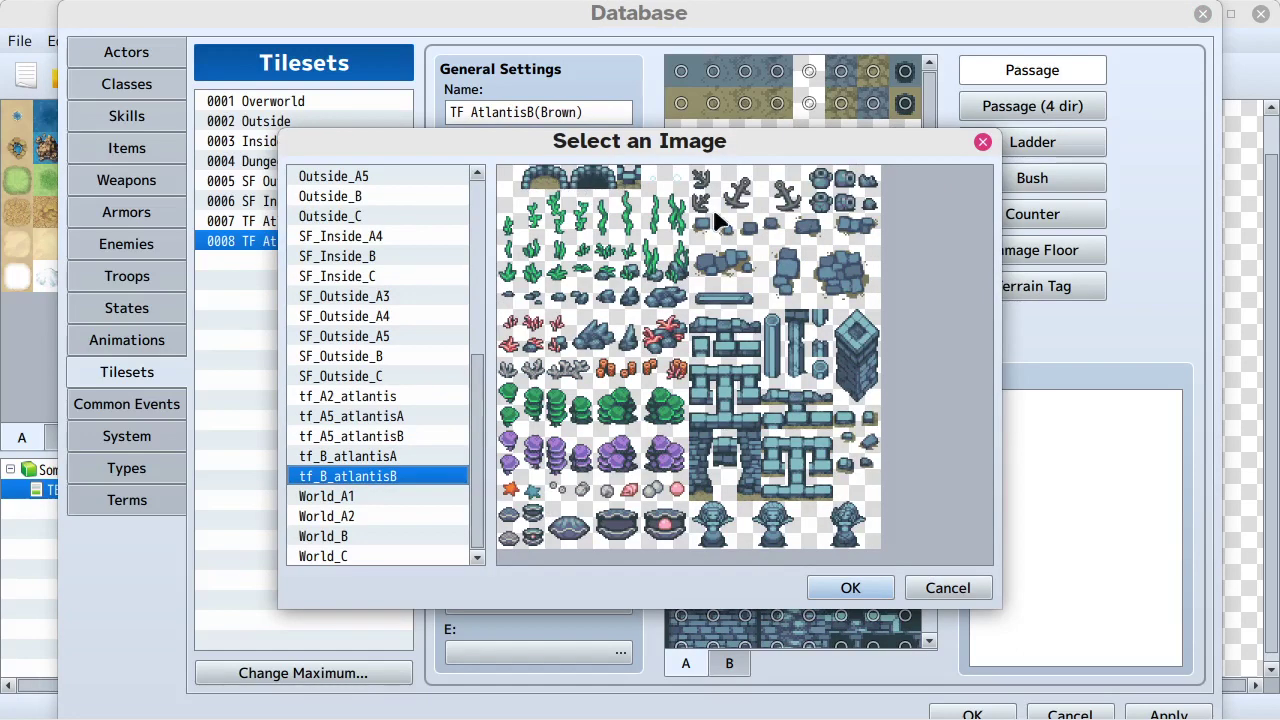
{"action": "left_click", "coordinate": [852, 590]}
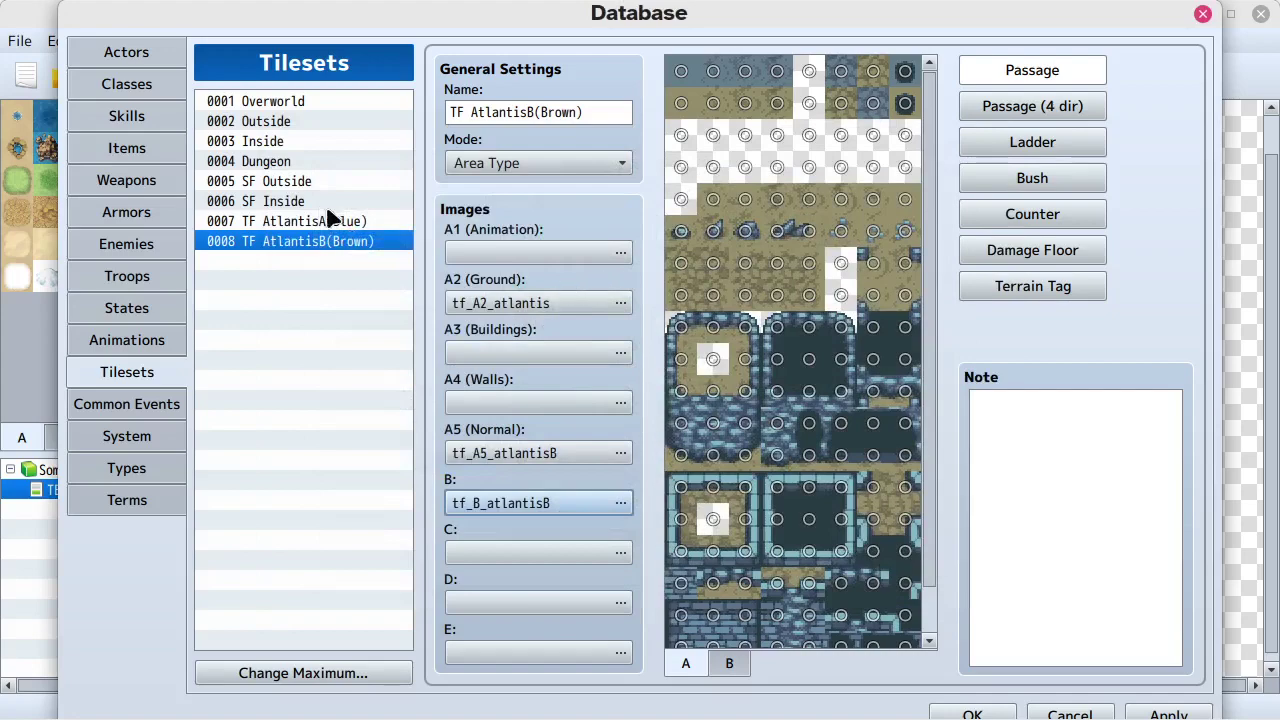
Review the B and A tiles of the TF AtlantisB(Brown) tileset
{"action": "left_click", "coordinate": [730, 662]}
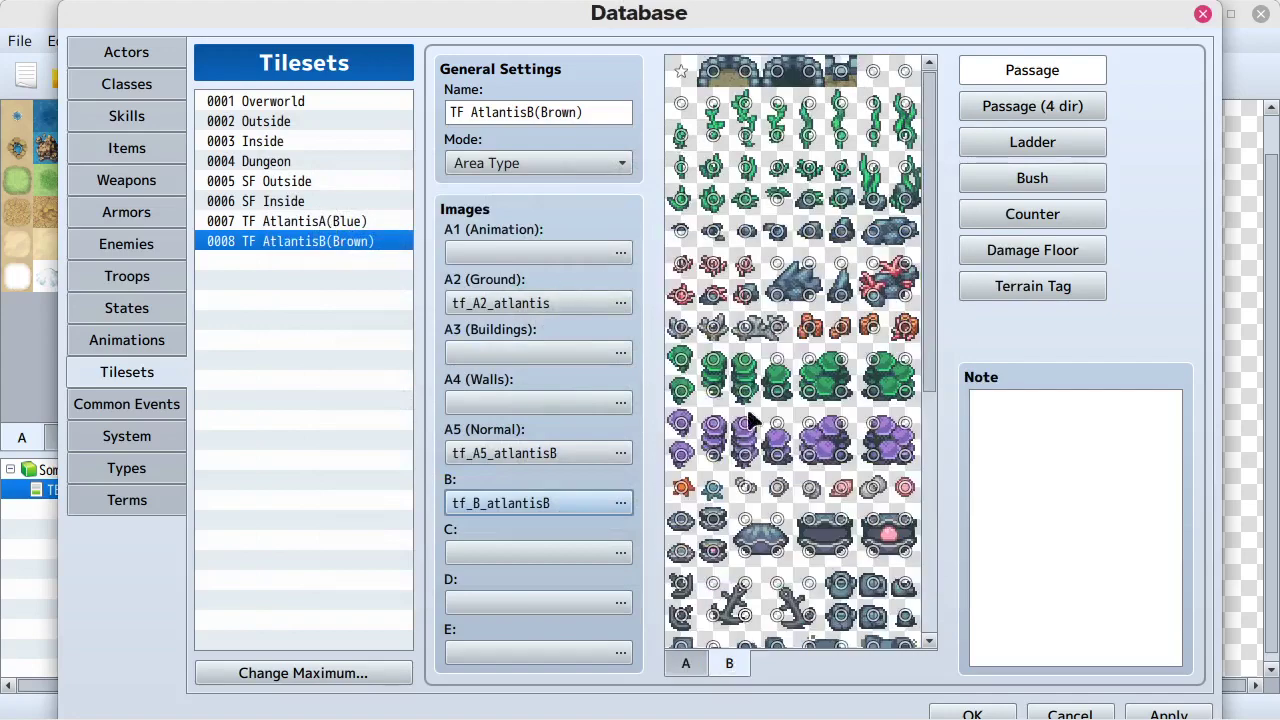
{"action": "scroll", "coordinate": [755, 310], "scroll_direction": "down", "scroll_amount": 3}
{"action": "scroll", "coordinate": [756, 310], "scroll_direction": "down", "scroll_amount": 5}
{"action": "scroll", "coordinate": [757, 309], "scroll_direction": "down", "scroll_amount": 3}
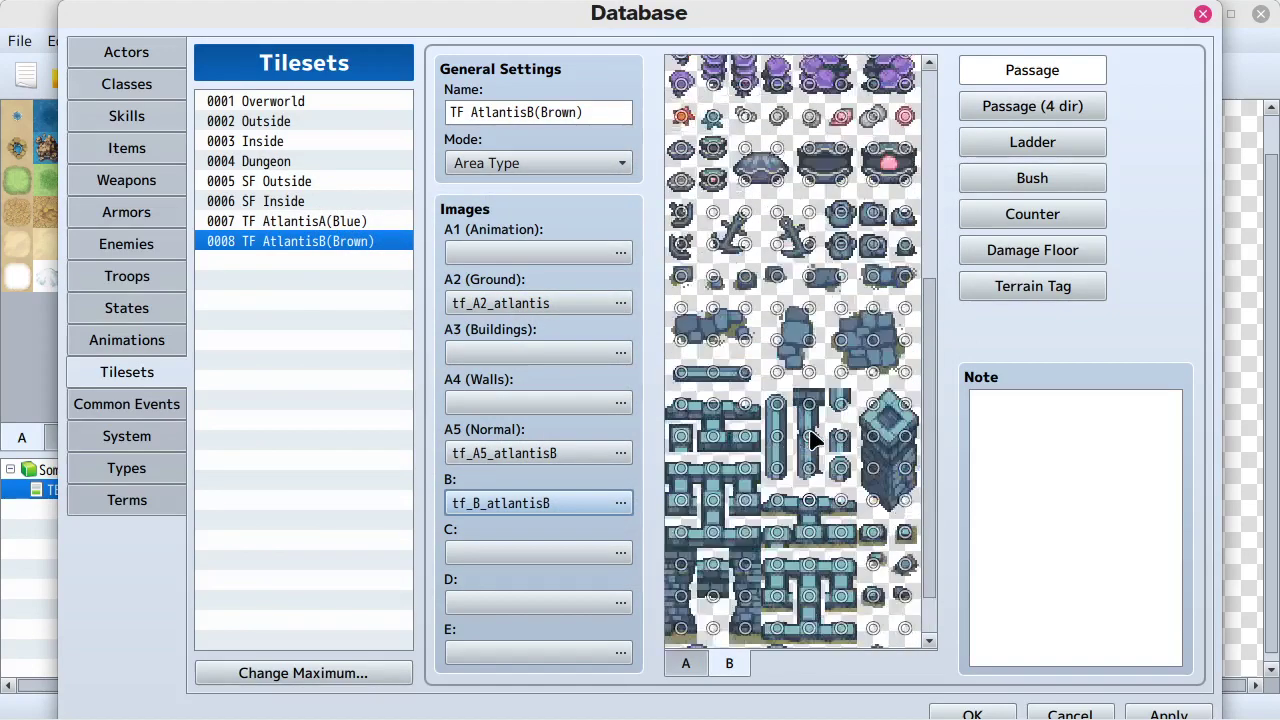
{"action": "scroll", "coordinate": [812, 440], "scroll_direction": "up", "scroll_amount": 10}
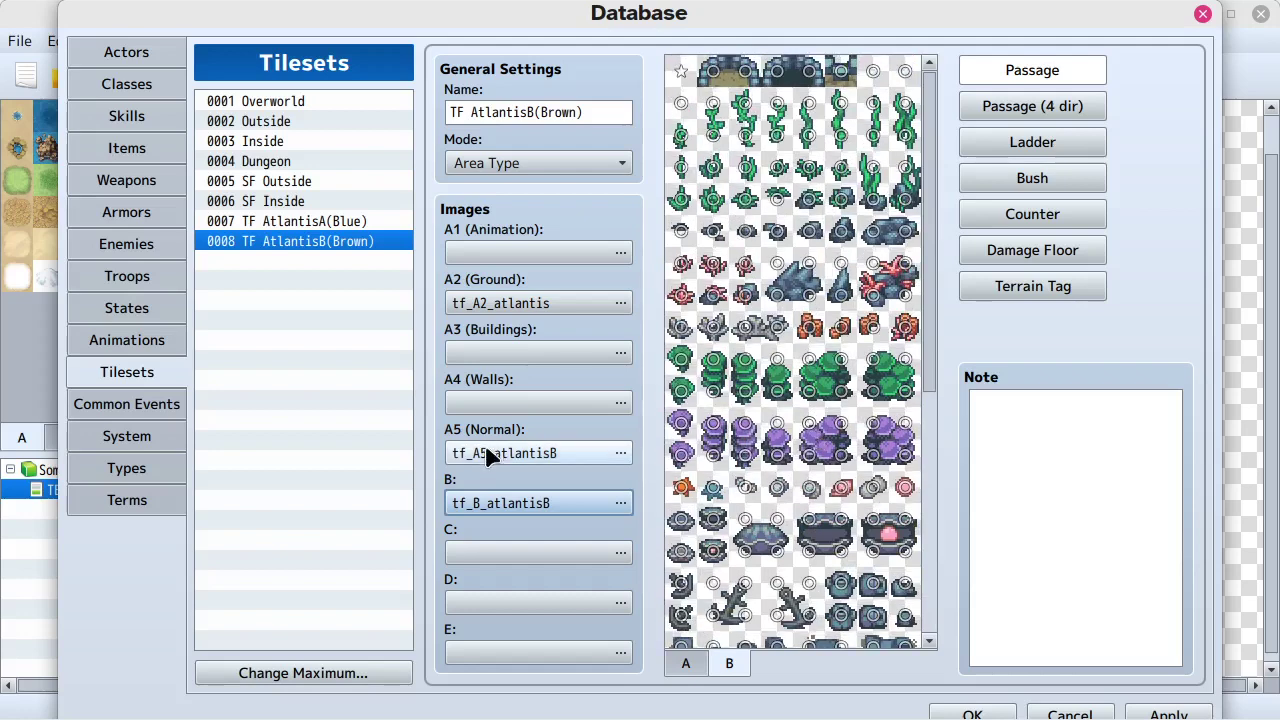
{"action": "left_click", "coordinate": [686, 663]}
{"action": "scroll", "coordinate": [855, 300], "scroll_direction": "down", "scroll_amount": 1}
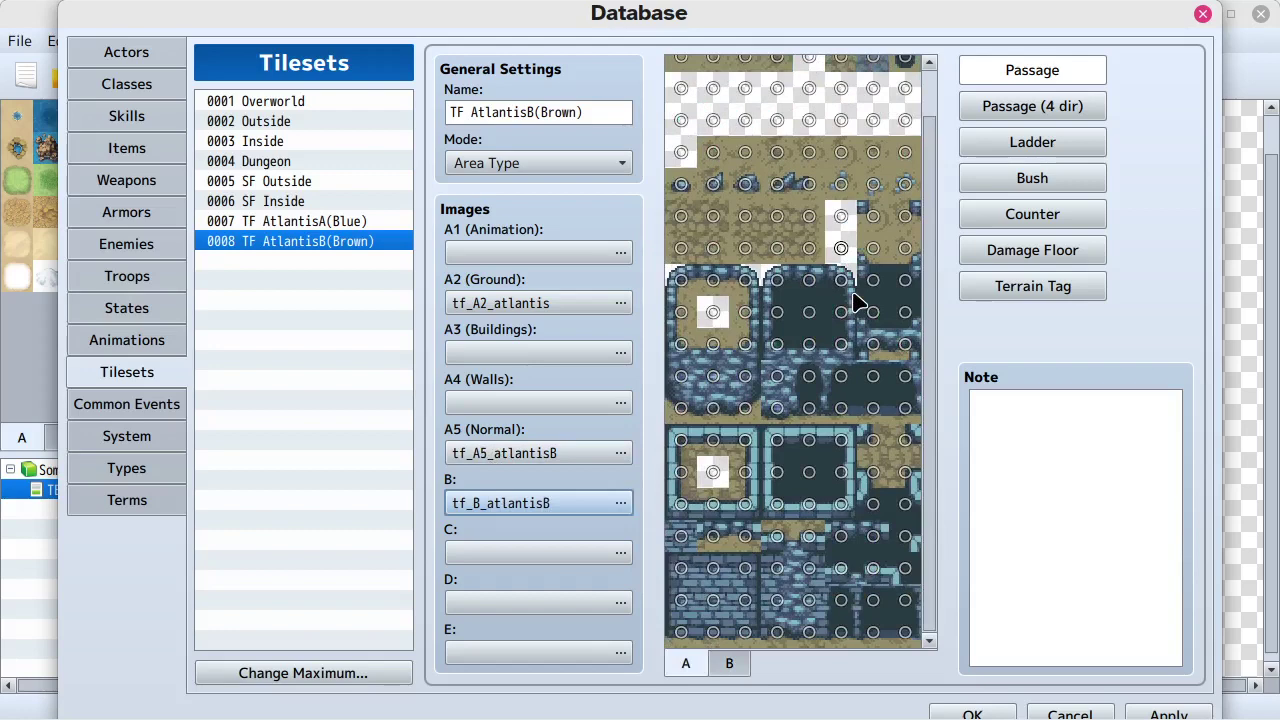
{"action": "scroll", "coordinate": [855, 300], "scroll_direction": "up", "scroll_amount": 1}
Compare the A tiles of TF AtlantisA(Blue) and TF AtlantisB(Brown), and save the database changes
{"action": "left_click", "coordinate": [285, 222]}
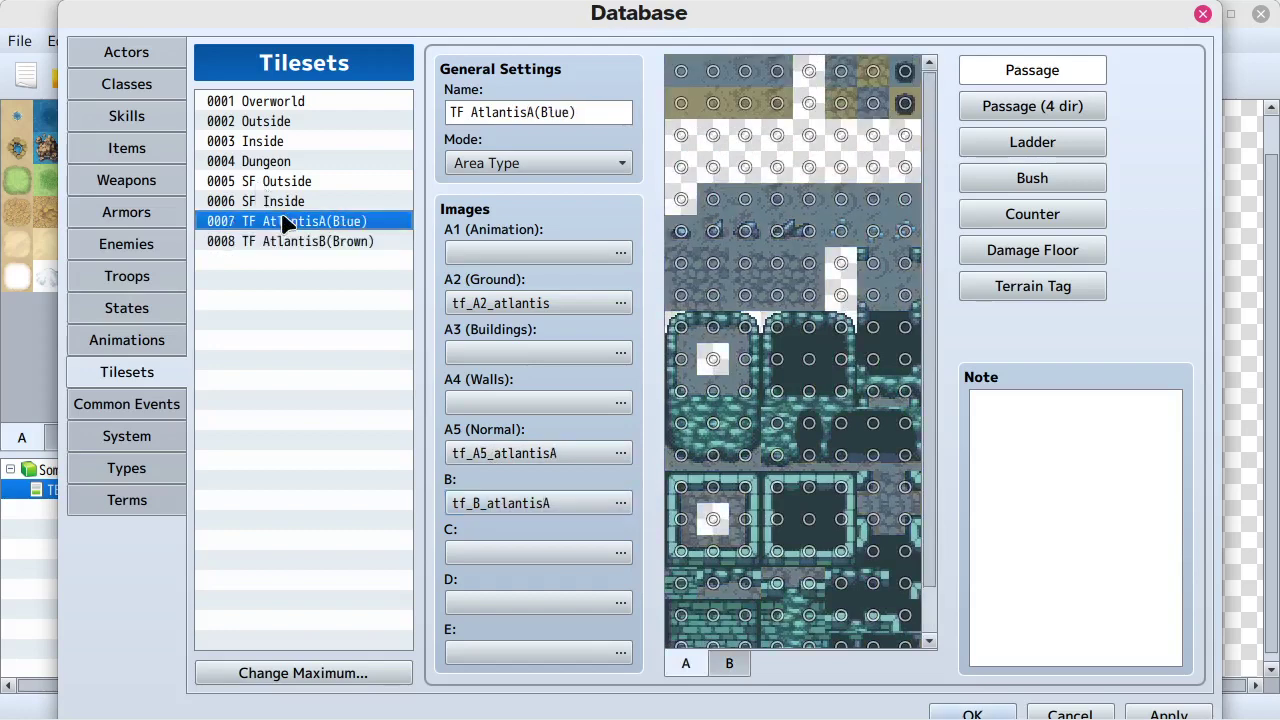
{"action": "scroll", "coordinate": [837, 240], "scroll_direction": "down", "scroll_amount": 1}
{"action": "scroll", "coordinate": [837, 245], "scroll_direction": "up", "scroll_amount": 1}
{"action": "scroll", "coordinate": [836, 245], "scroll_direction": "down", "scroll_amount": 1}
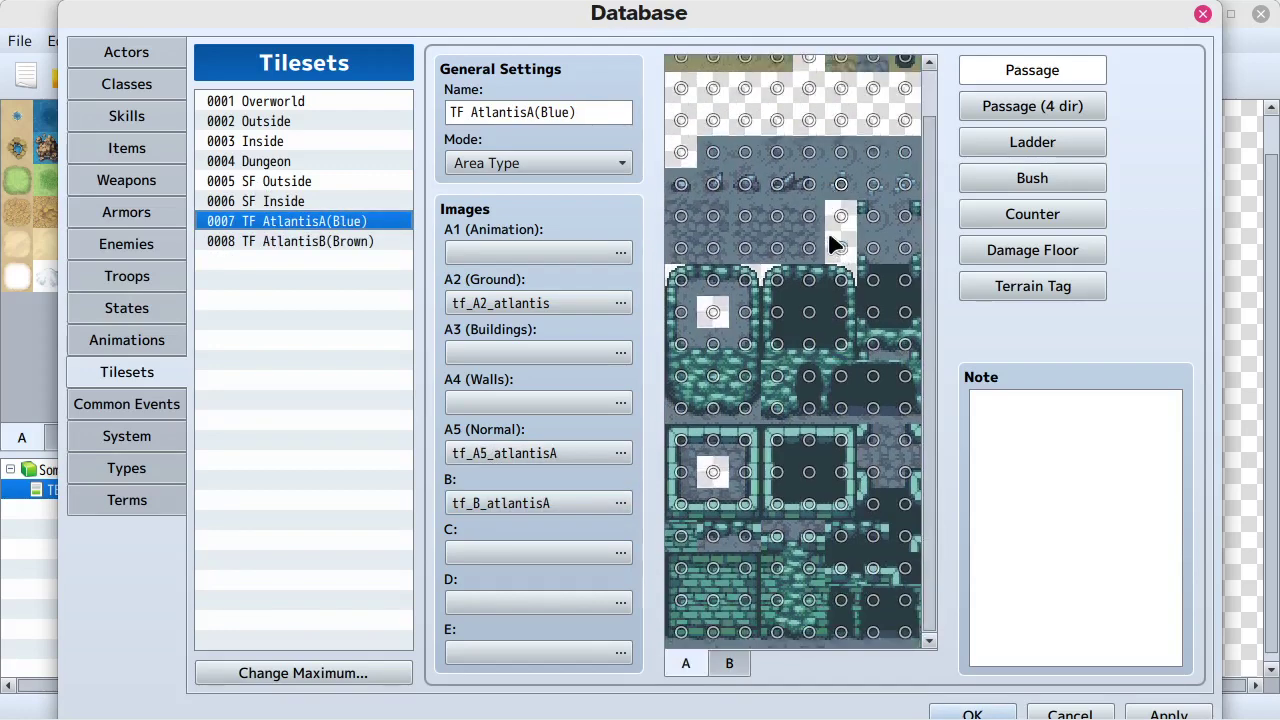
{"action": "scroll", "coordinate": [835, 248], "scroll_direction": "up", "scroll_amount": 1}
{"action": "scroll", "coordinate": [835, 248], "scroll_direction": "down", "scroll_amount": 1}
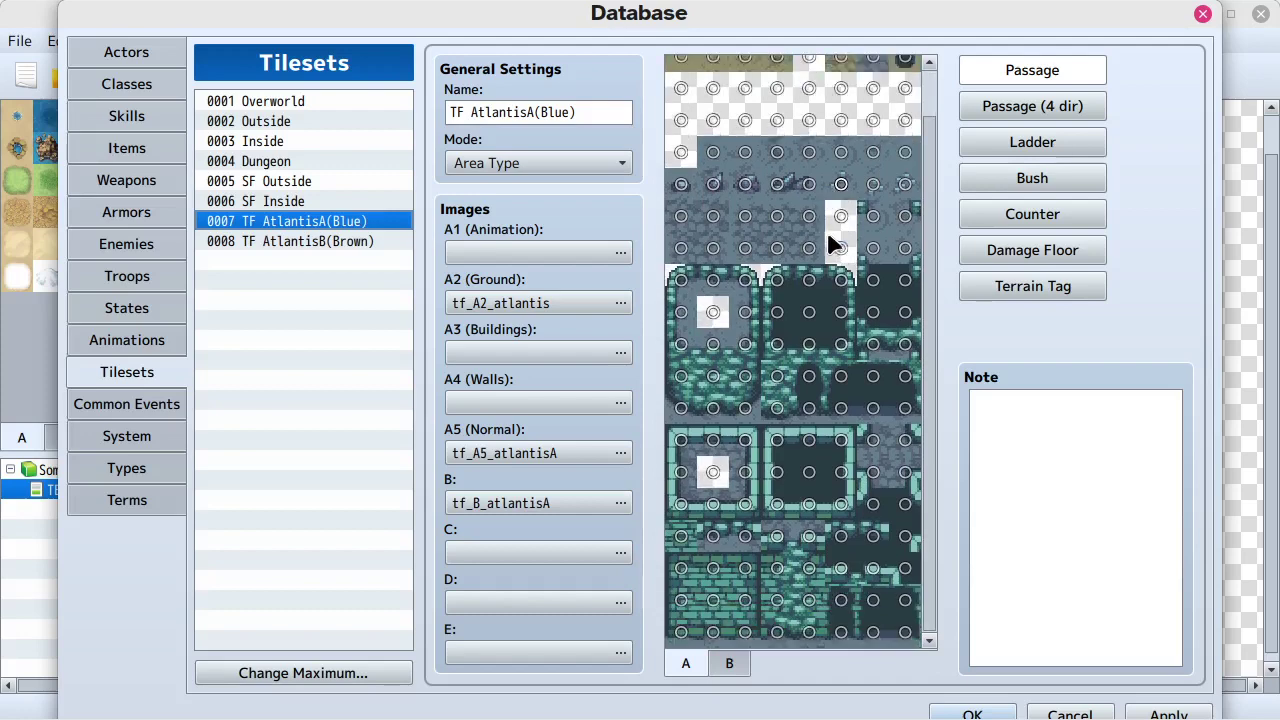
{"action": "left_click", "coordinate": [278, 242]}
{"action": "scroll", "coordinate": [822, 287], "scroll_direction": "up", "scroll_amount": 1}
{"action": "scroll", "coordinate": [822, 287], "scroll_direction": "down", "scroll_amount": 1}
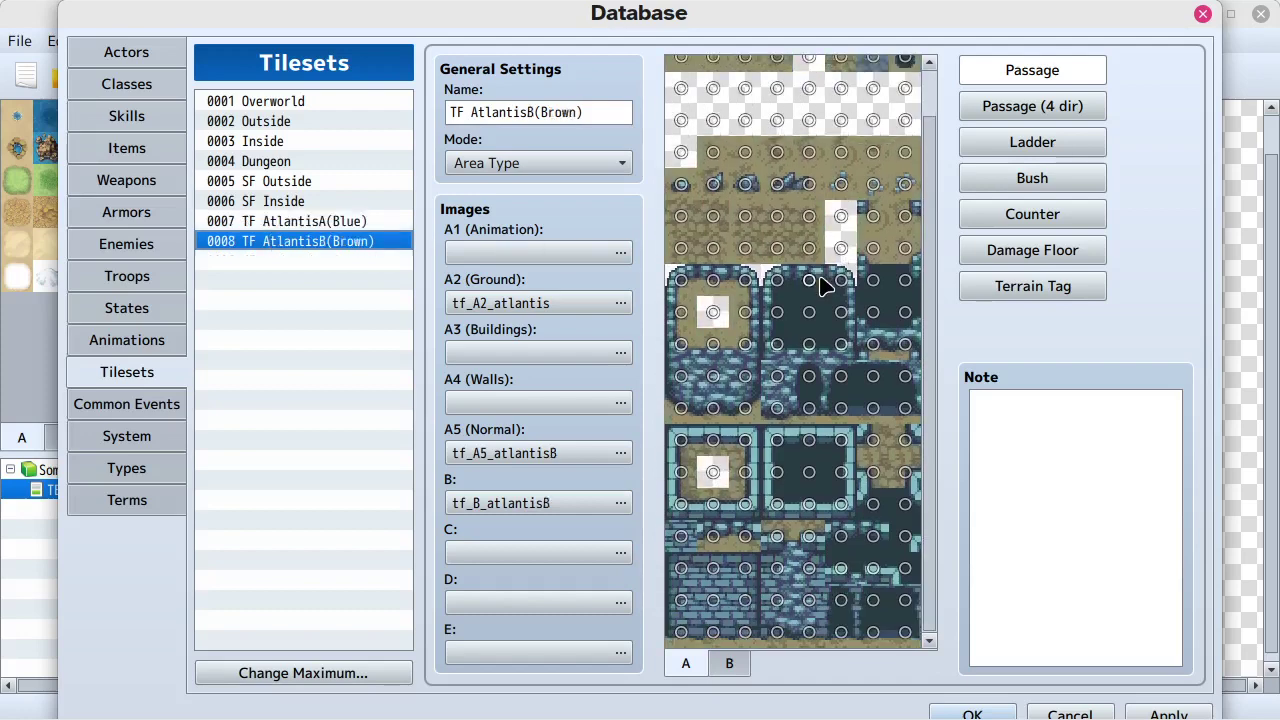
{"action": "left_click", "coordinate": [970, 712]}
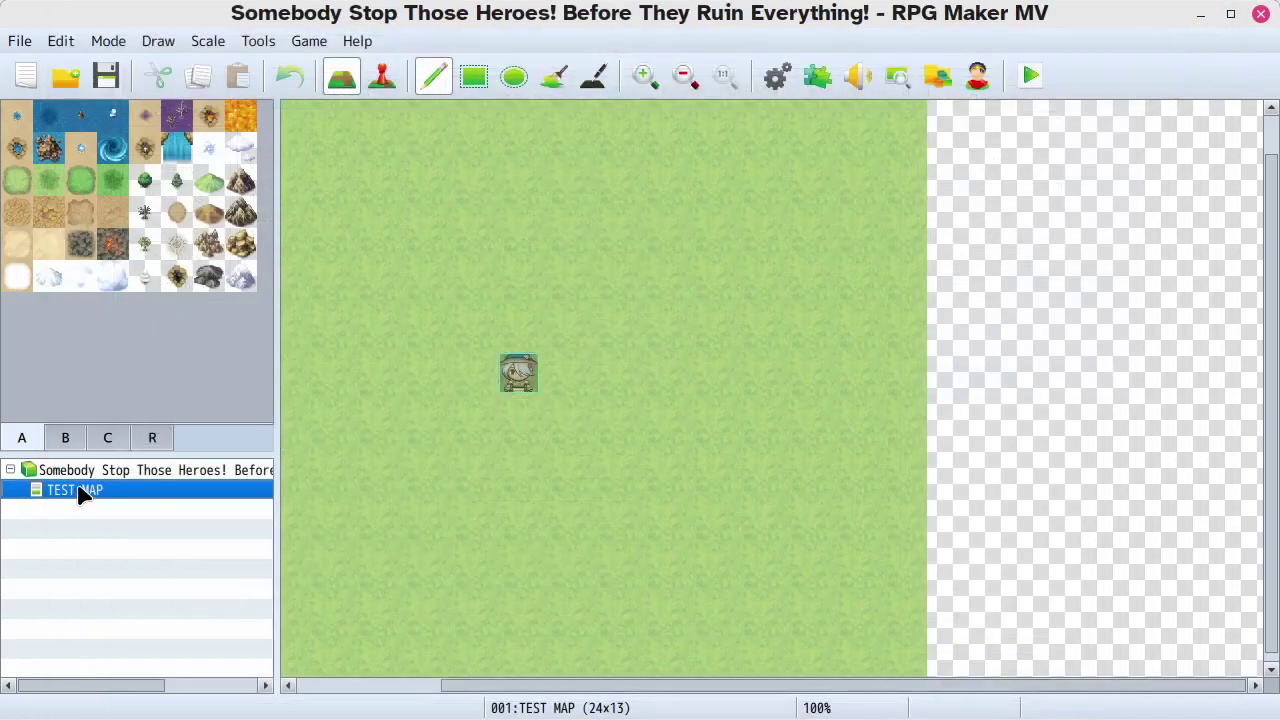
Change TEST MAP's tileset to 0008 TF AtlantisB(Brown) in its map properties
{"action": "right_click", "coordinate": [80, 495]}
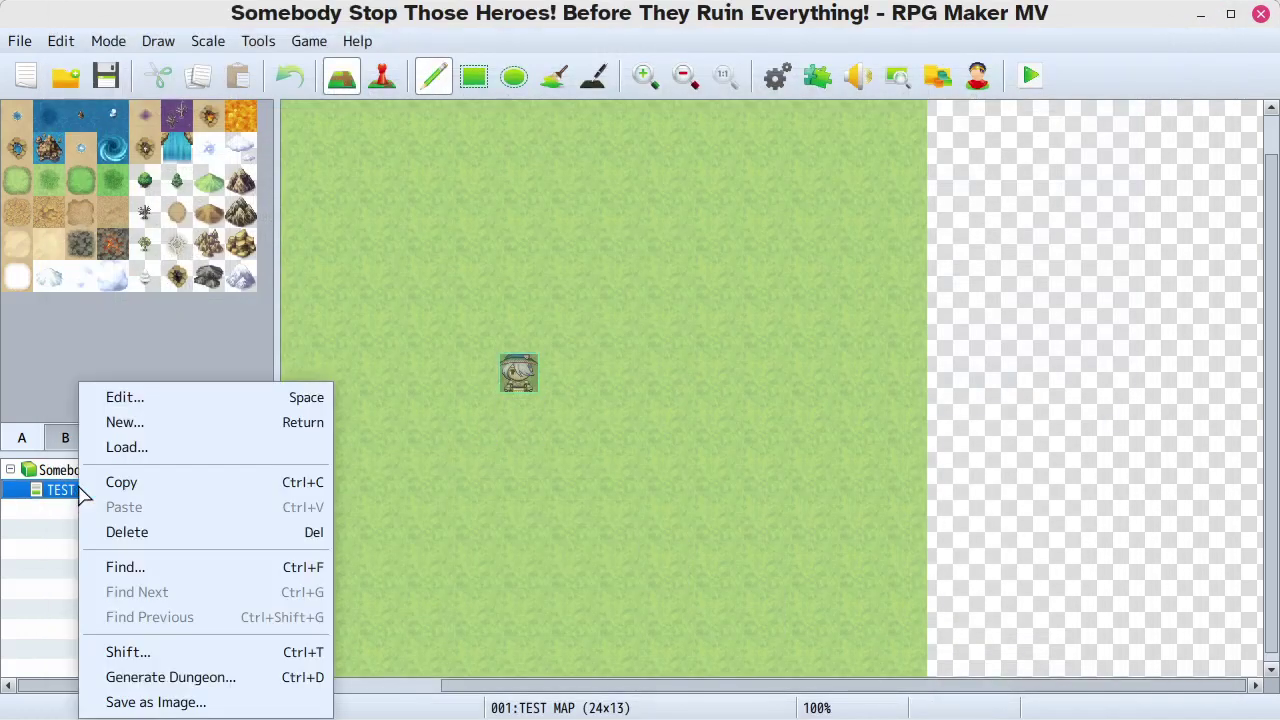
{"action": "left_click", "coordinate": [200, 398]}
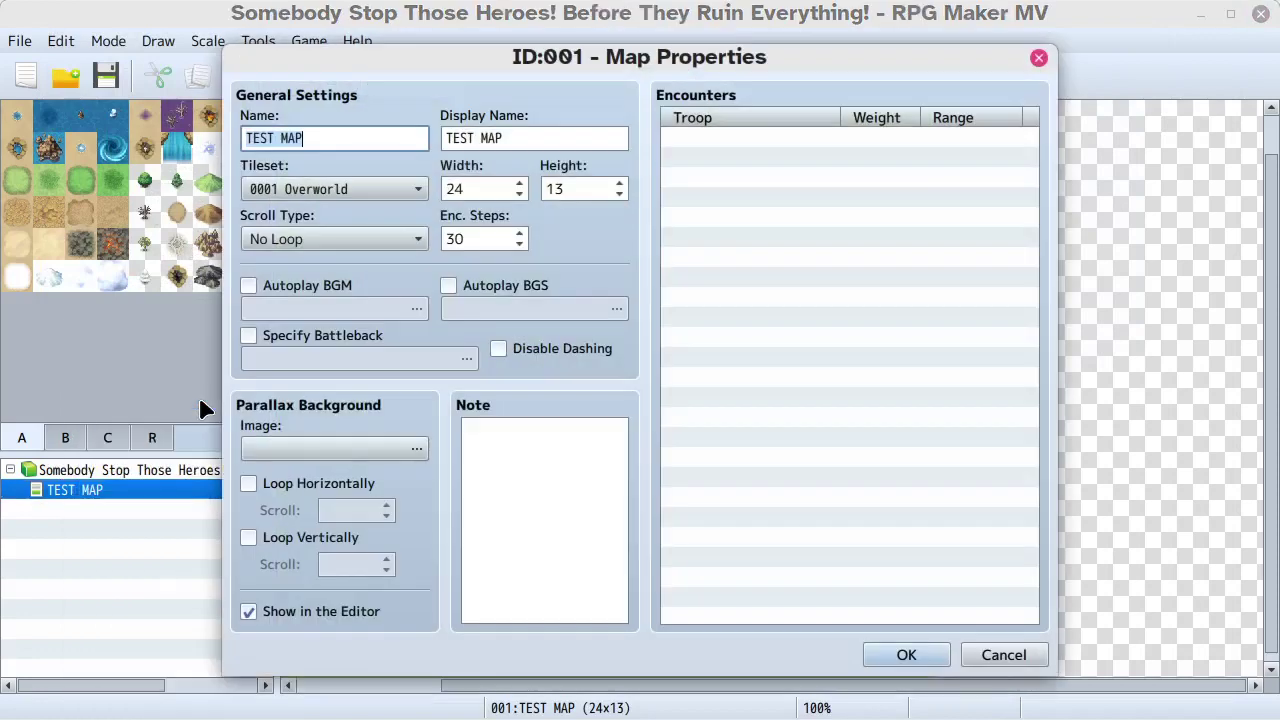
{"action": "left_click", "coordinate": [360, 190]}
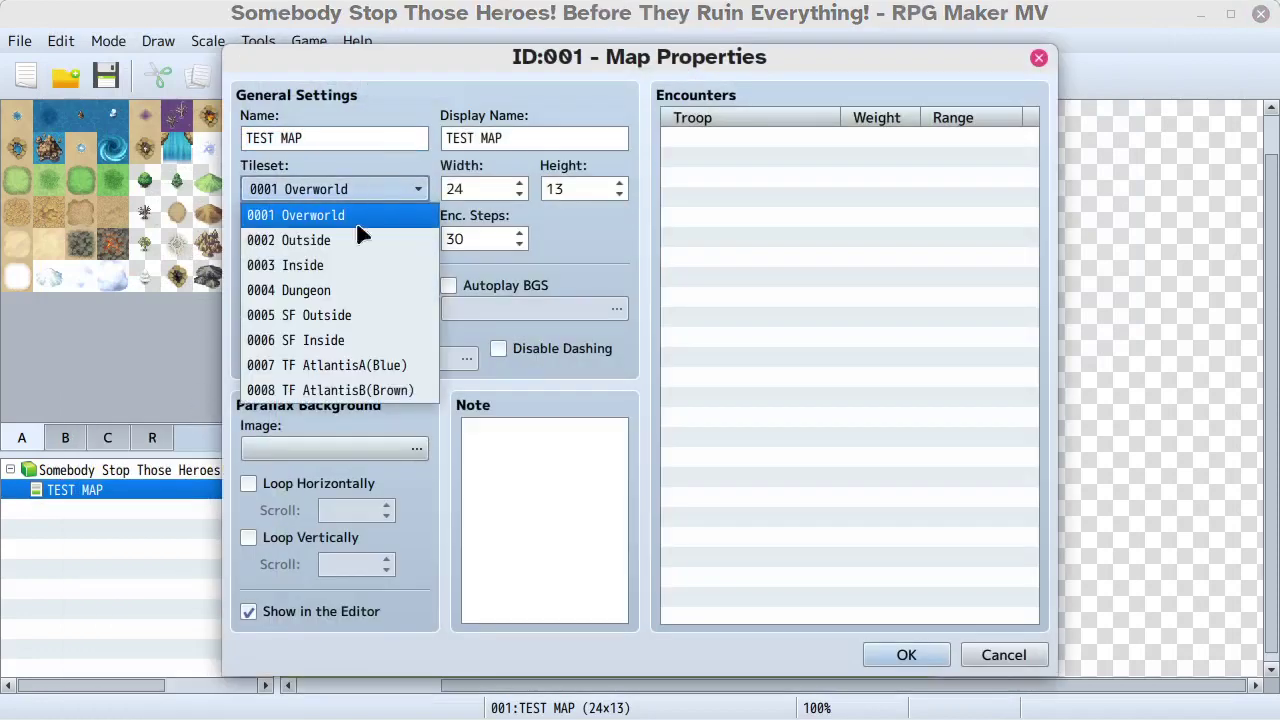
{"action": "left_click", "coordinate": [340, 391]}
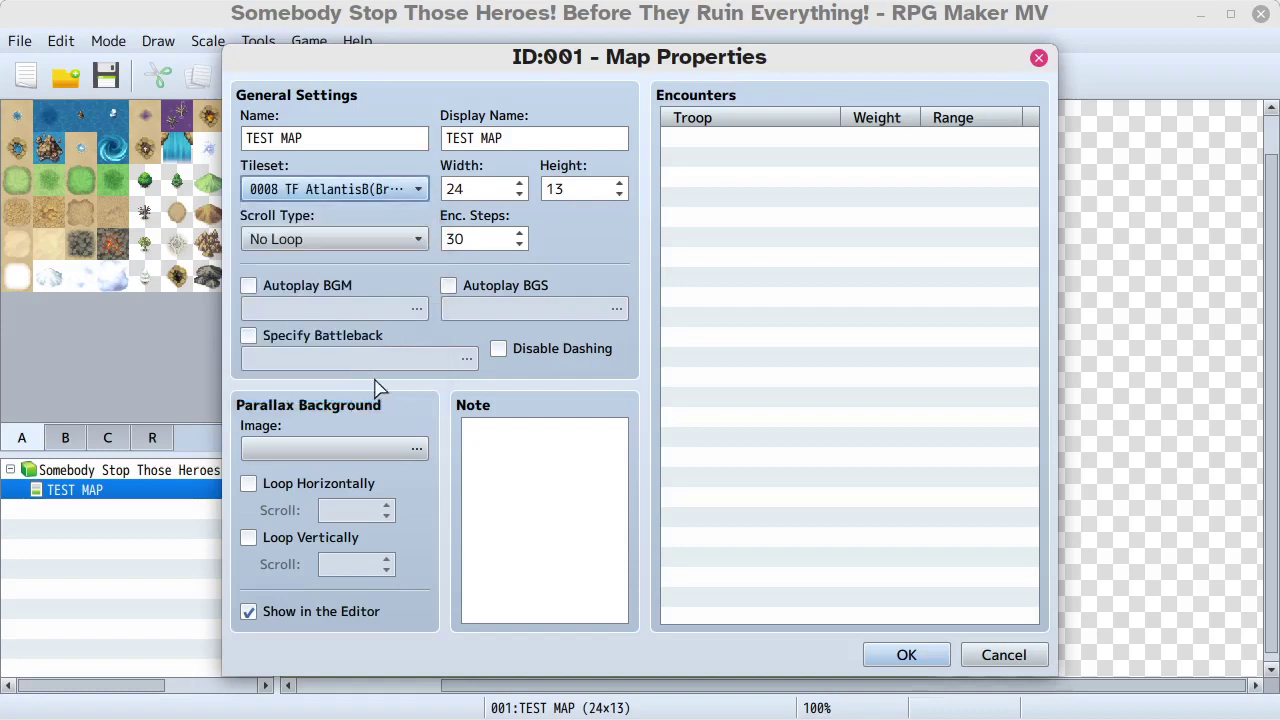
{"action": "left_click", "coordinate": [906, 656]}
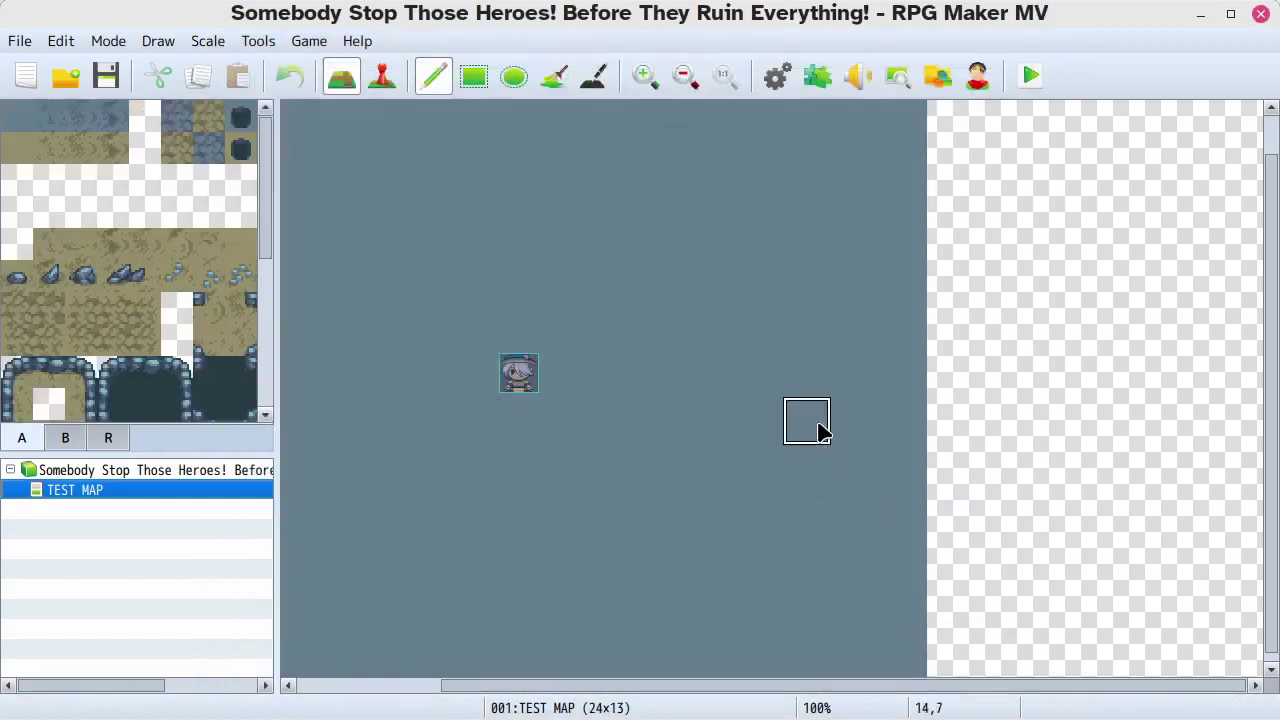
Flood-fill the entire TEST MAP with the blue cobblestone ground tile, including the empty transparent area
{"action": "left_click", "coordinate": [52, 118]}
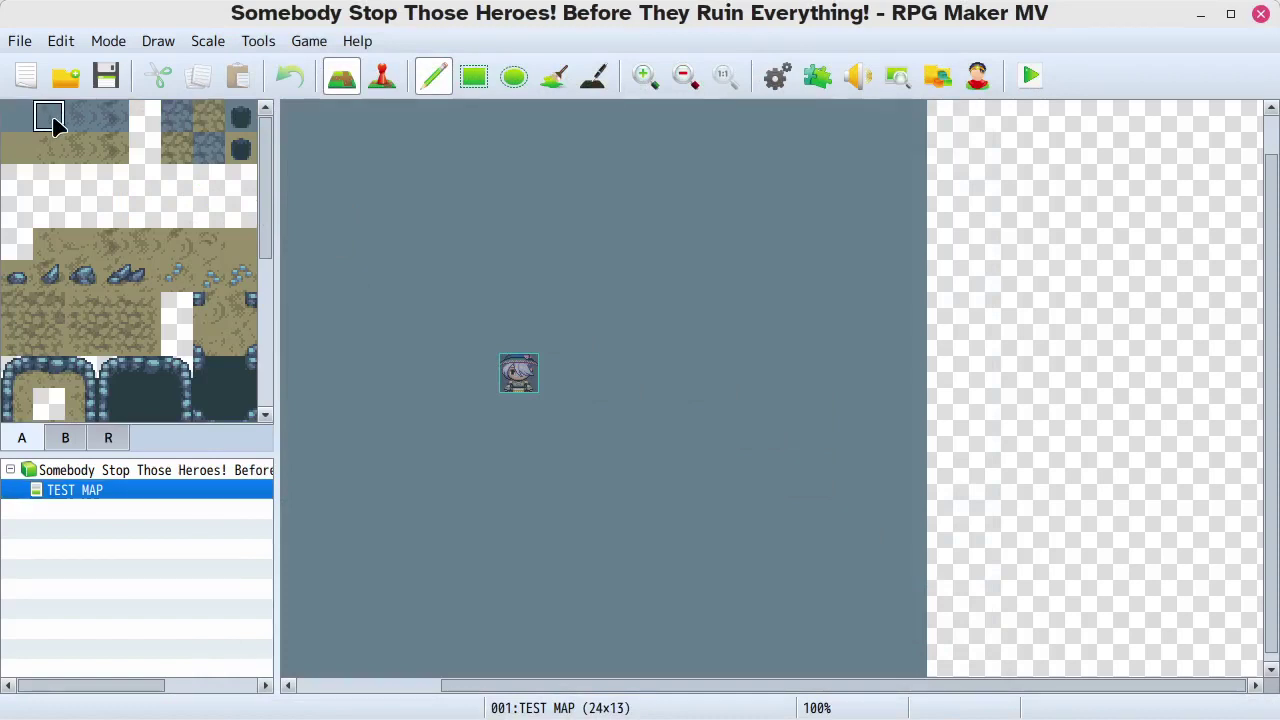
{"action": "left_click", "coordinate": [180, 122]}
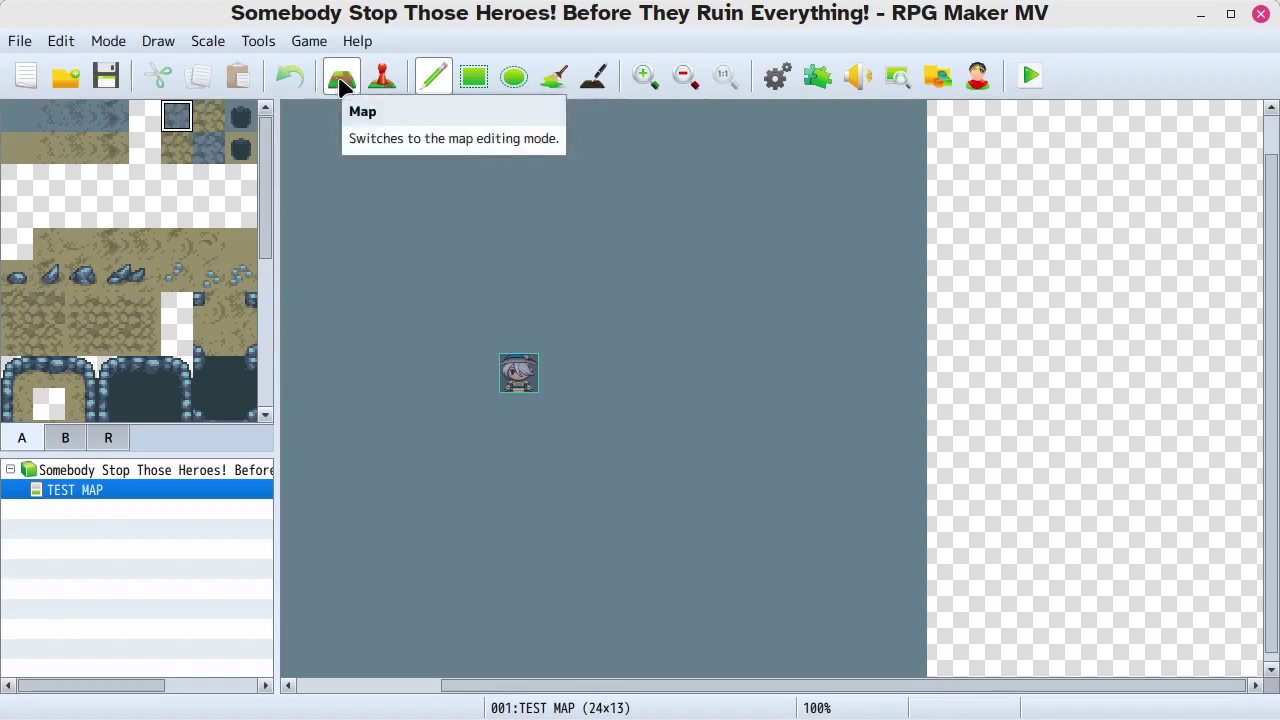
{"action": "left_click", "coordinate": [553, 80]}
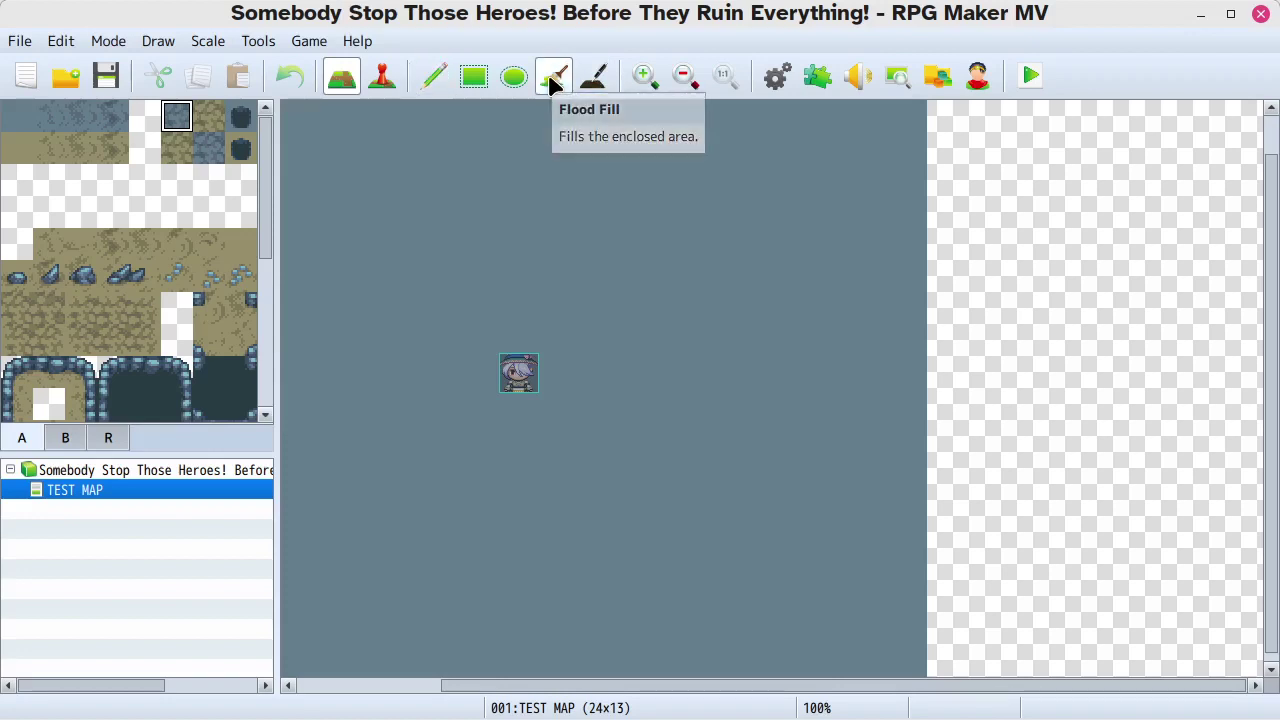
{"action": "left_click", "coordinate": [374, 186]}
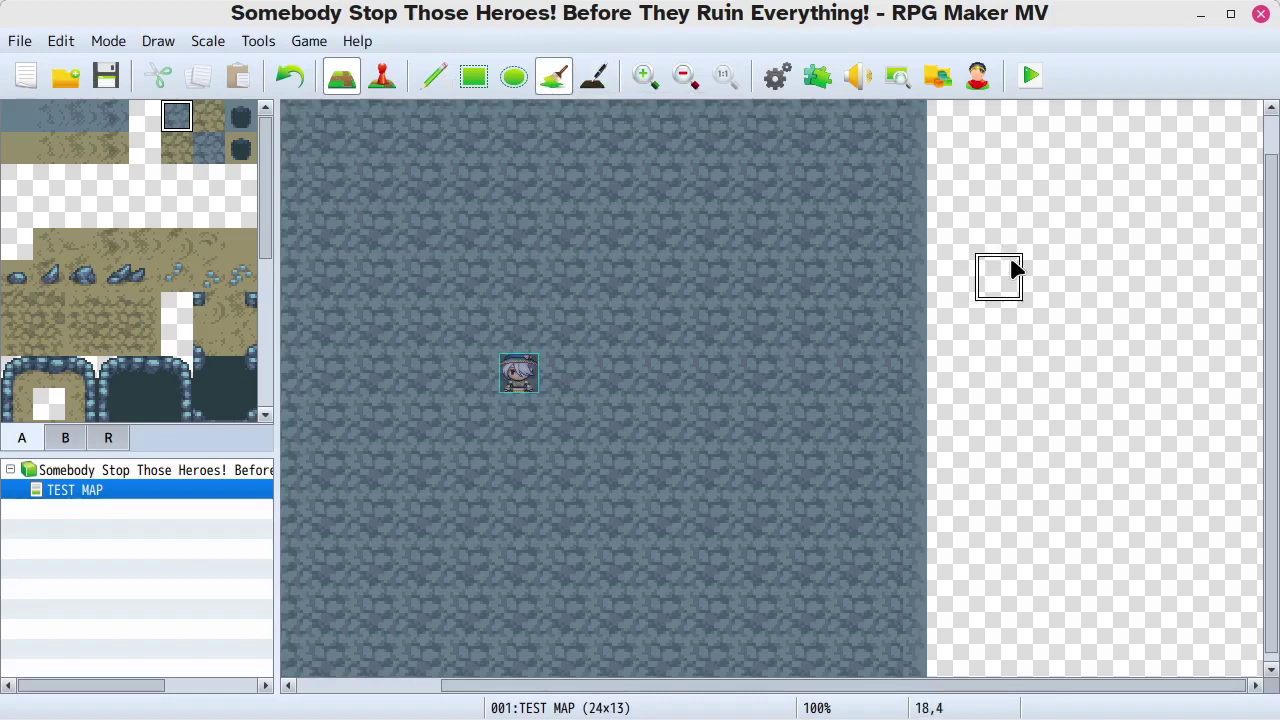
{"action": "left_click", "coordinate": [1010, 270]}
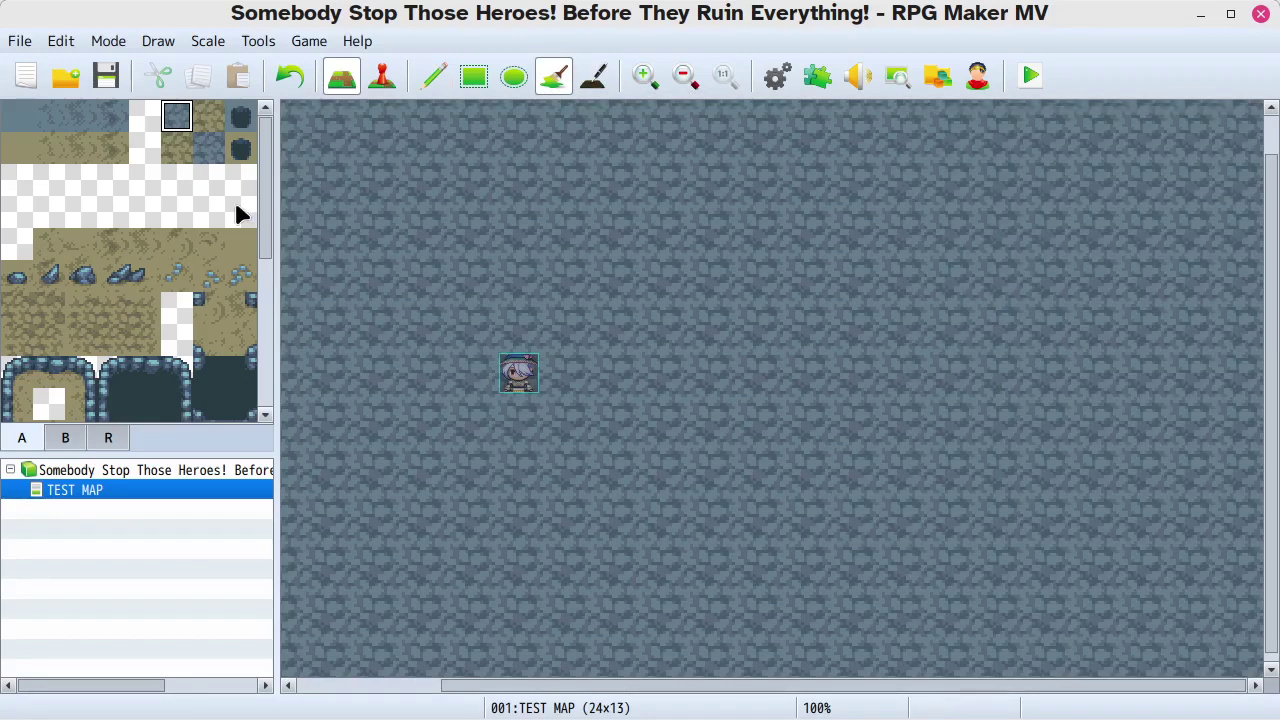
Flood-fill all of TEST MAP with the brown cobblestone ground tile, covering both the main area and the separate strip along its east side
{"action": "left_click", "coordinate": [433, 76]}
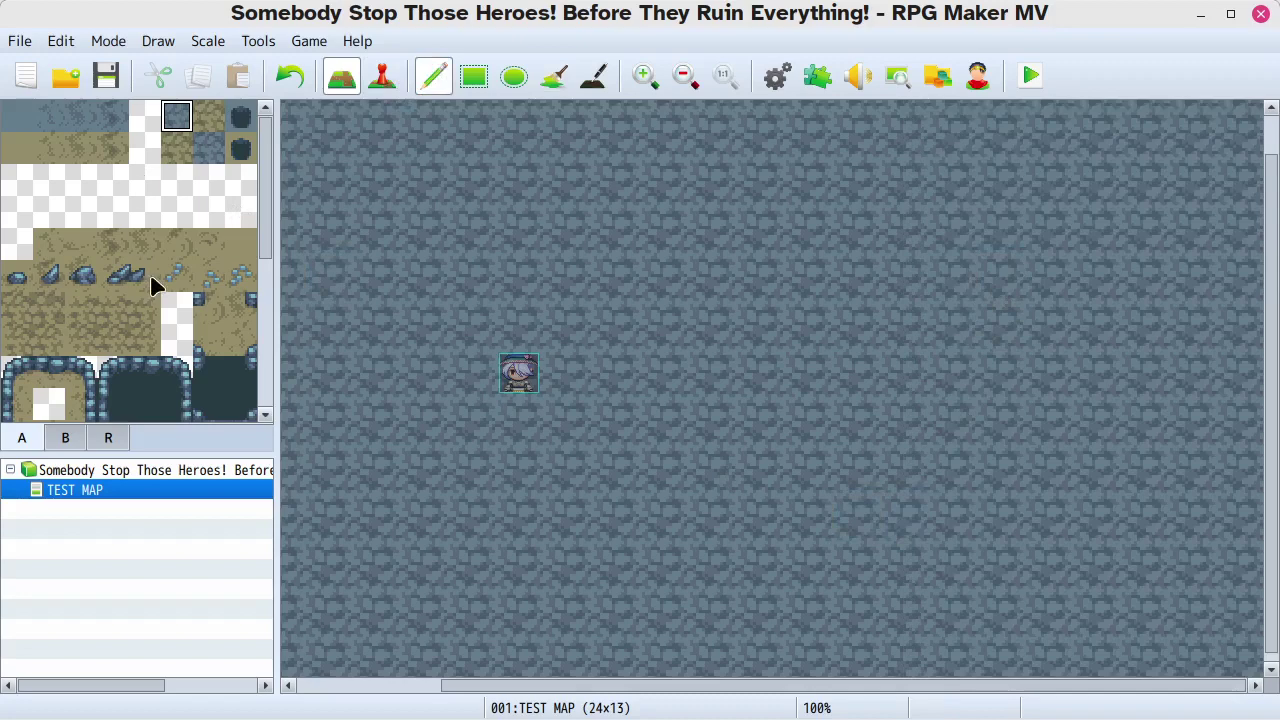
{"action": "scroll", "coordinate": [151, 286], "scroll_direction": "down", "scroll_amount": 1}
{"action": "scroll", "coordinate": [151, 286], "scroll_direction": "down", "scroll_amount": 1}
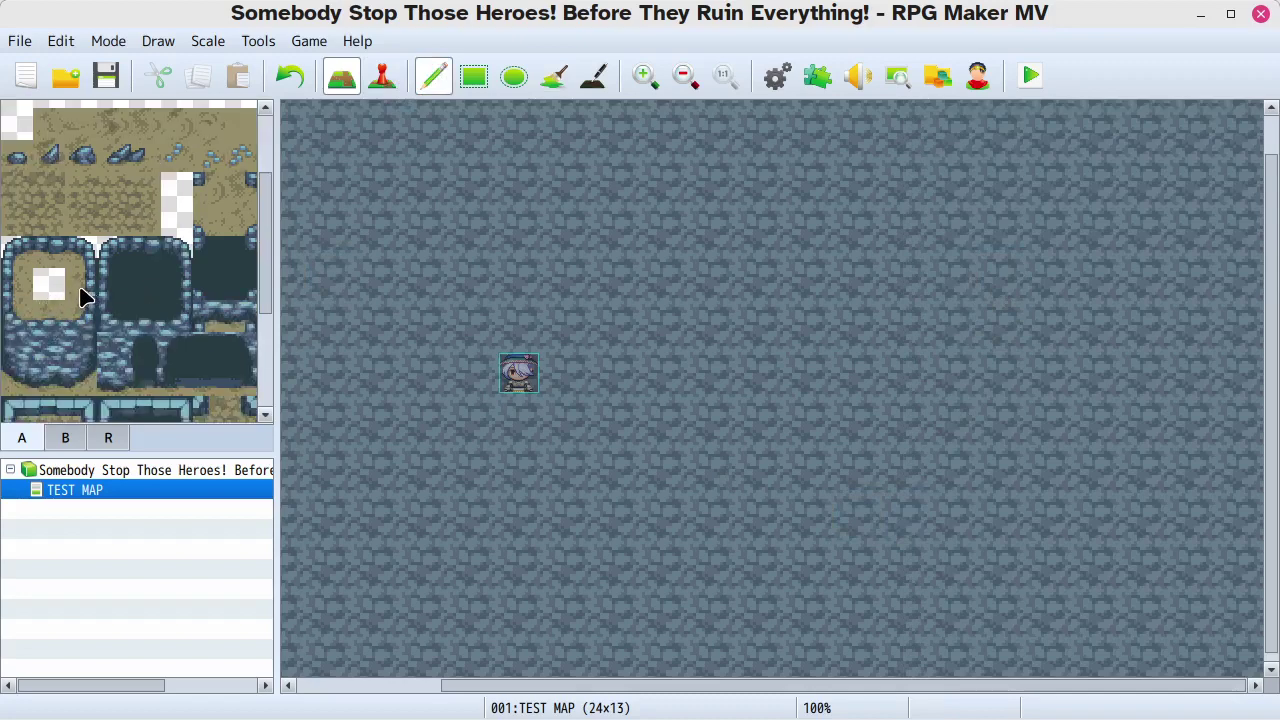
{"action": "scroll", "coordinate": [86, 251], "scroll_direction": "up", "scroll_amount": 2}
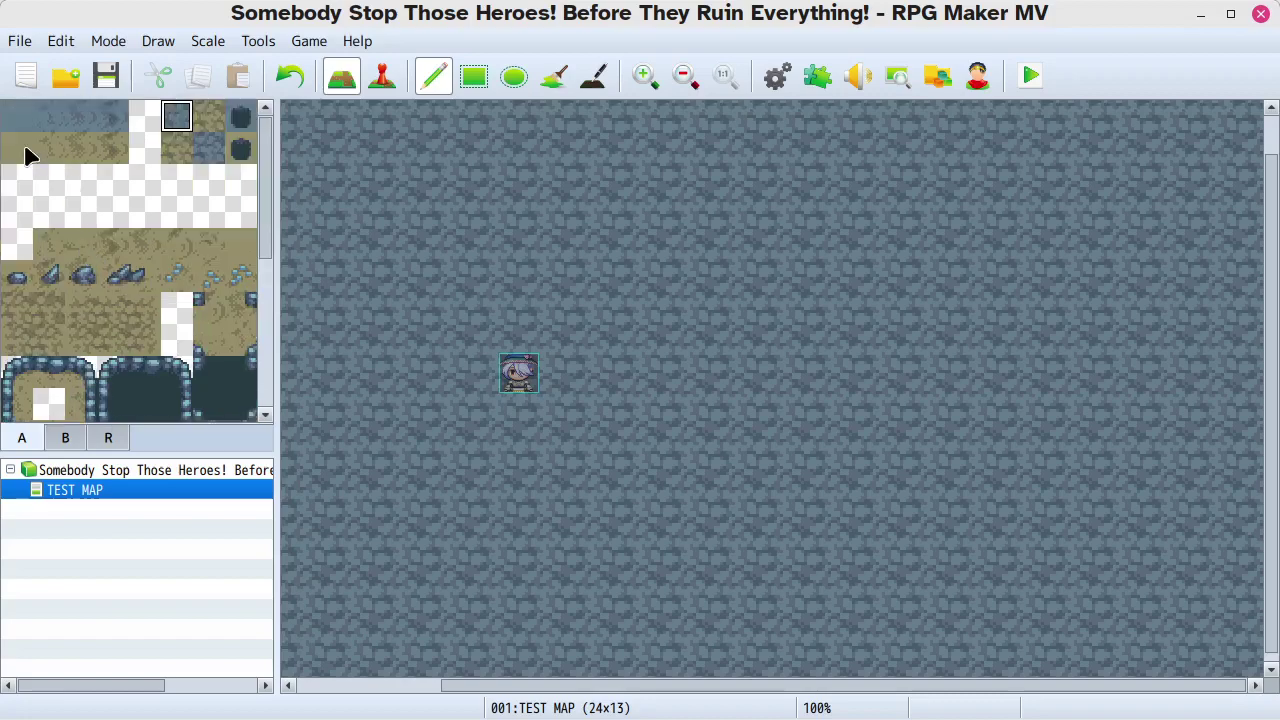
{"action": "left_click", "coordinate": [207, 124]}
{"action": "left_click", "coordinate": [478, 79]}
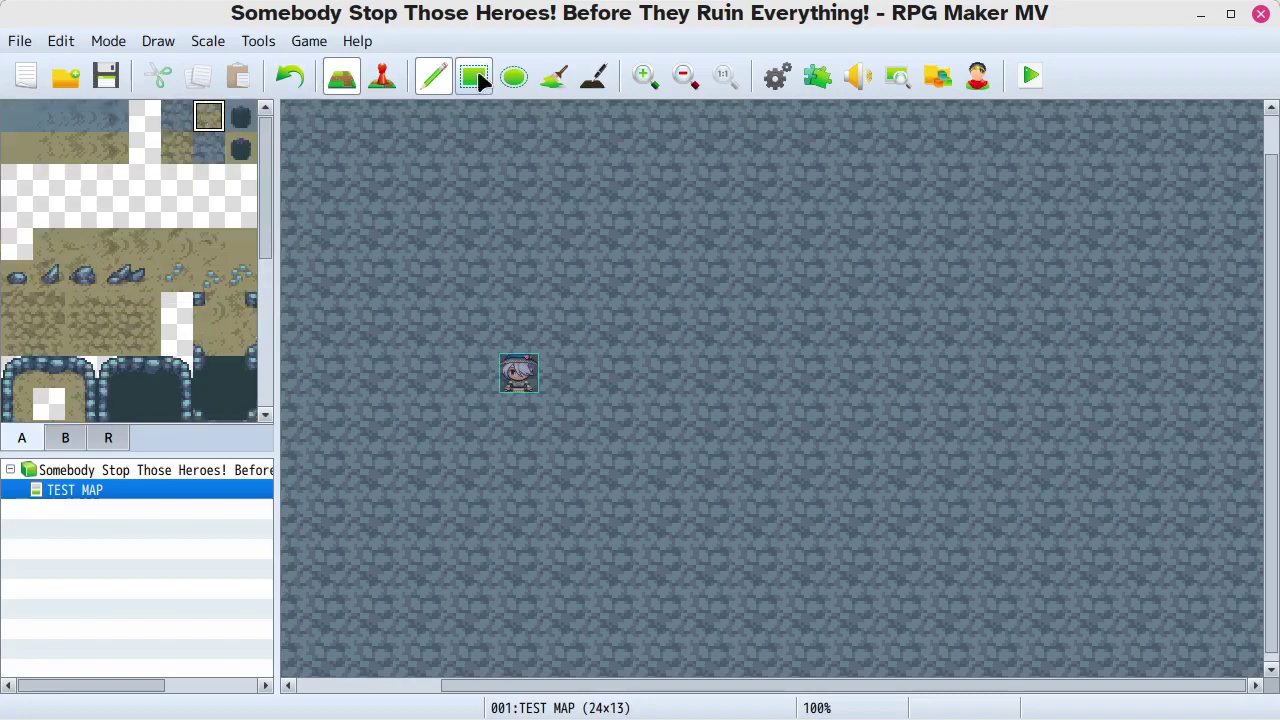
{"action": "left_click", "coordinate": [558, 82]}
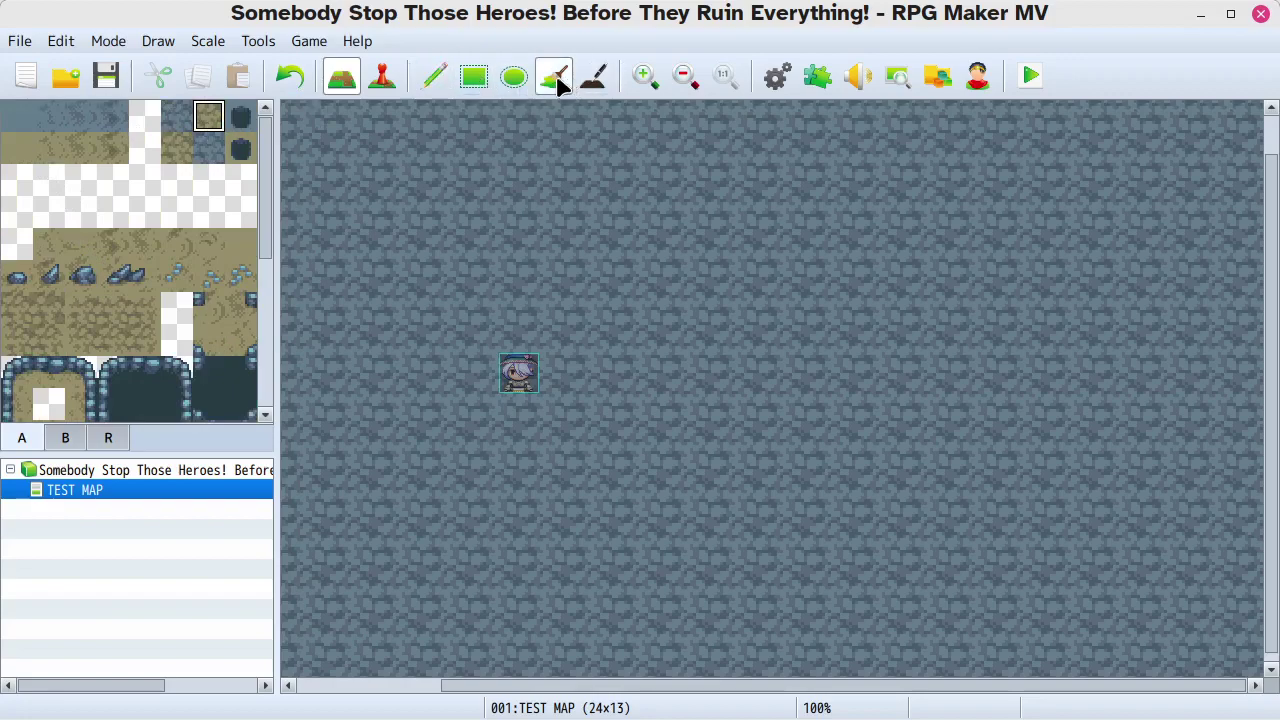
{"action": "left_click", "coordinate": [607, 189]}
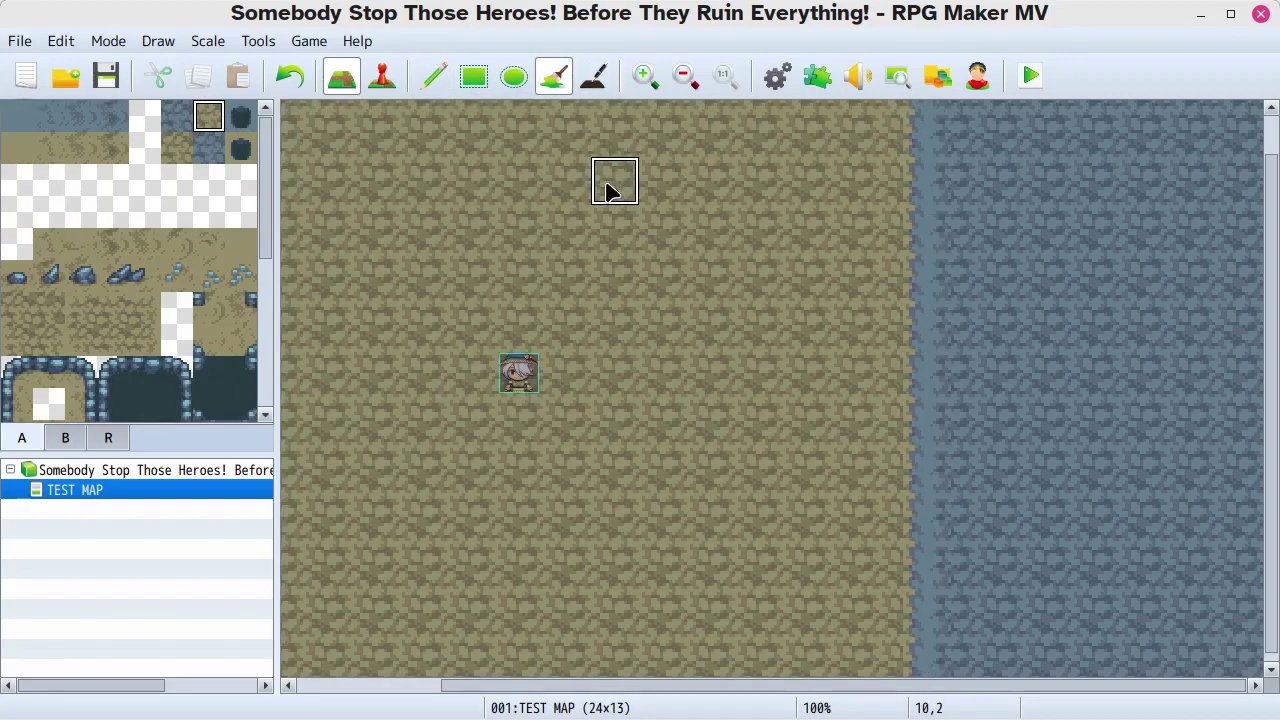
{"action": "left_click", "coordinate": [966, 245]}
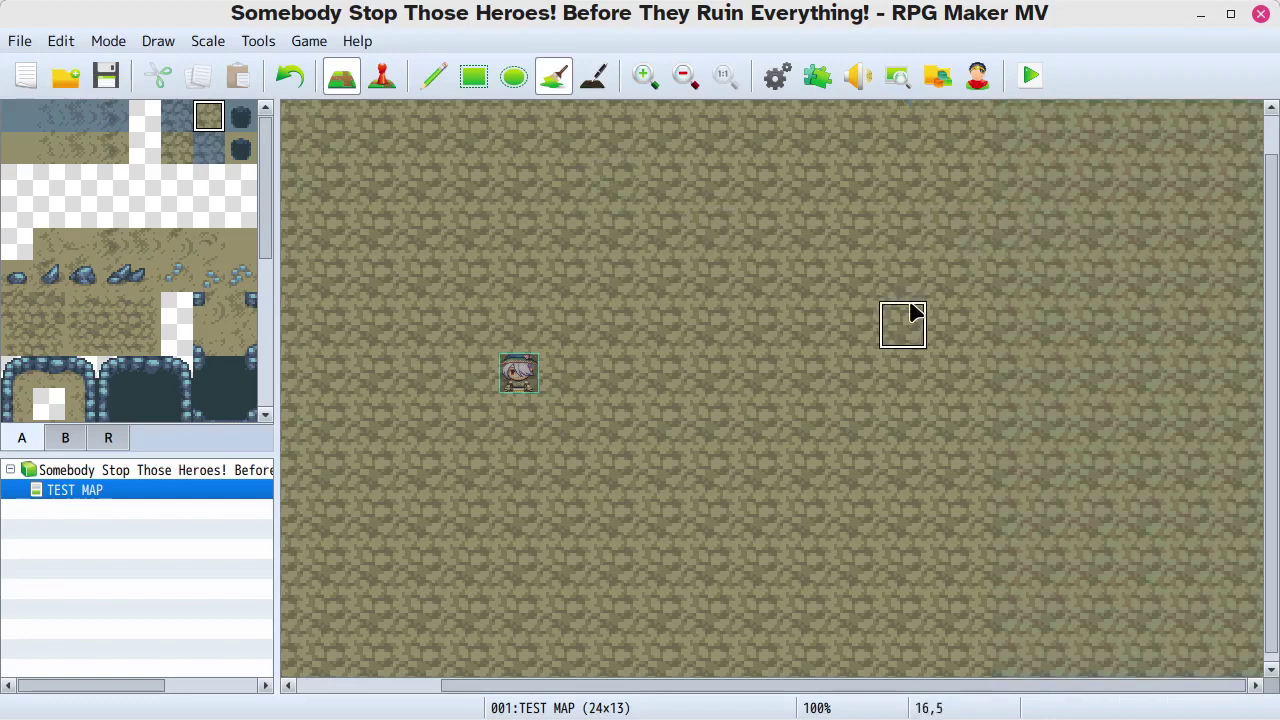
{"action": "scroll", "coordinate": [912, 313], "scroll_direction": "down", "scroll_amount": 1}
{"action": "scroll", "coordinate": [912, 313], "scroll_direction": "up", "scroll_amount": 1}
{"action": "scroll", "coordinate": [912, 313], "scroll_direction": "down", "scroll_amount": 1}
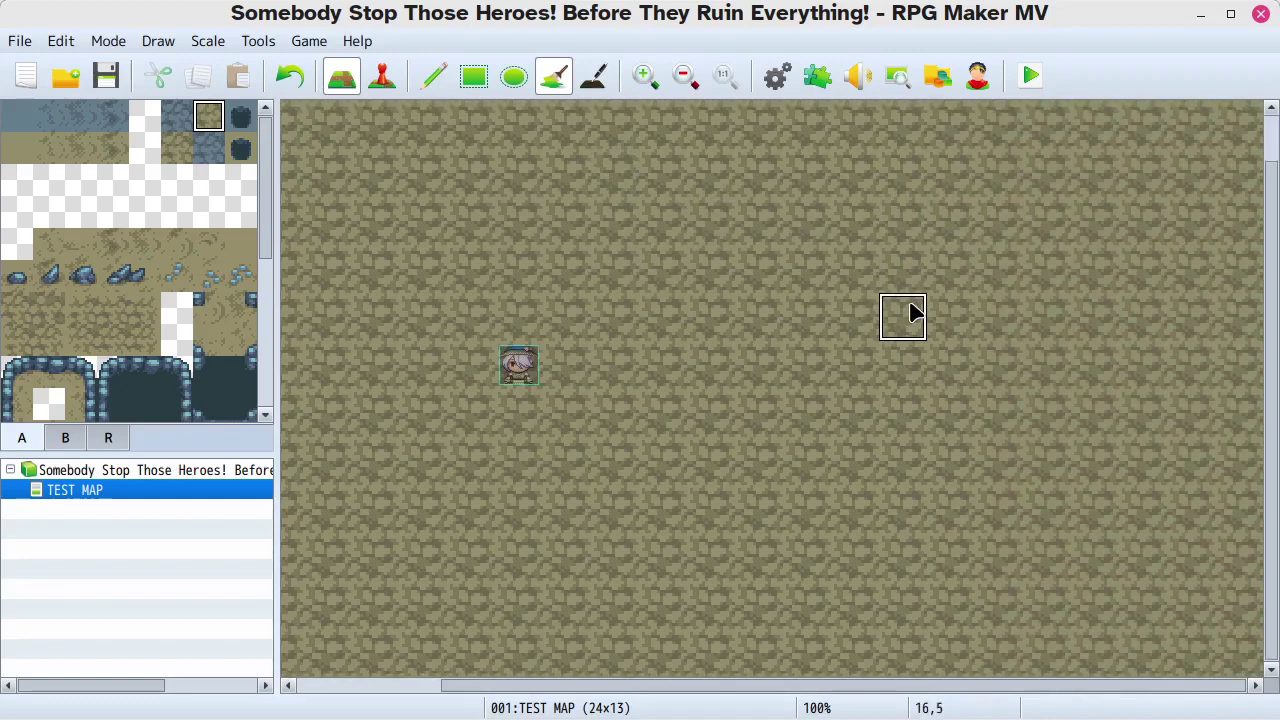
{"action": "scroll", "coordinate": [912, 313], "scroll_direction": "up", "scroll_amount": 1}
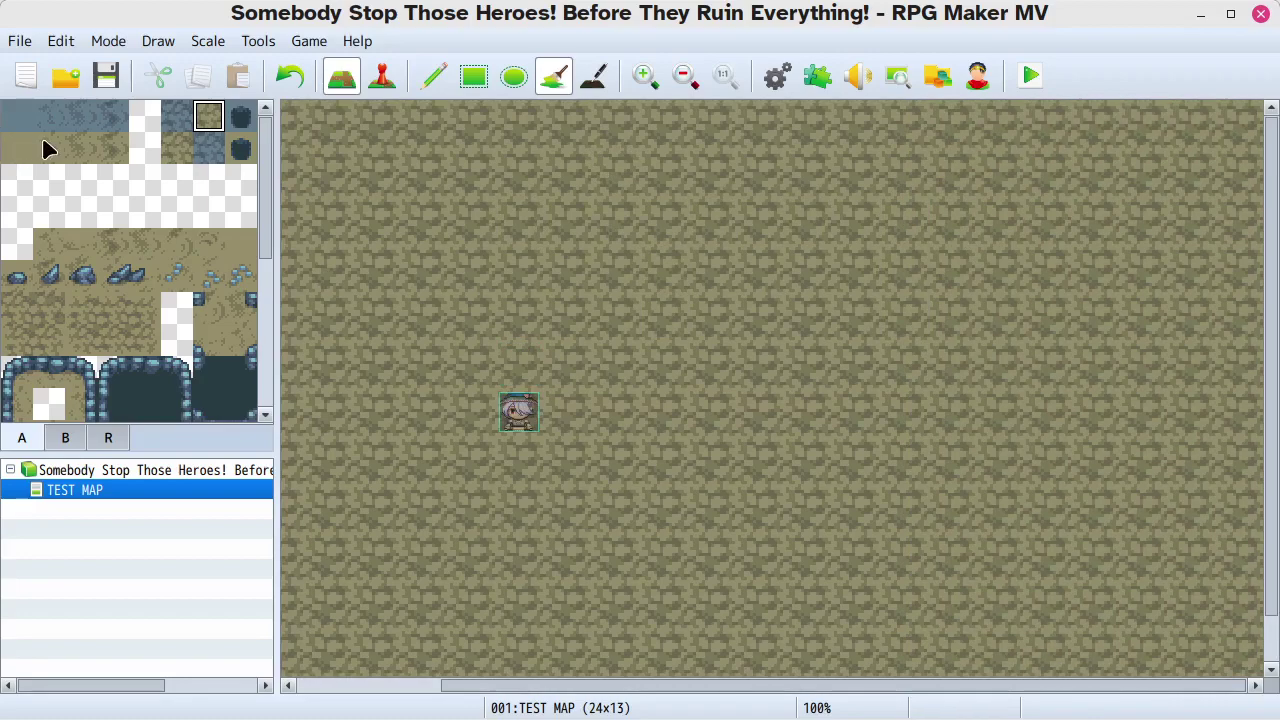
Pick the three-tile-high right edge of the blue rock cliff, including its wall, as the Pencil stamp for TEST MAP
{"action": "scroll", "coordinate": [109, 220], "scroll_direction": "down", "scroll_amount": 2}
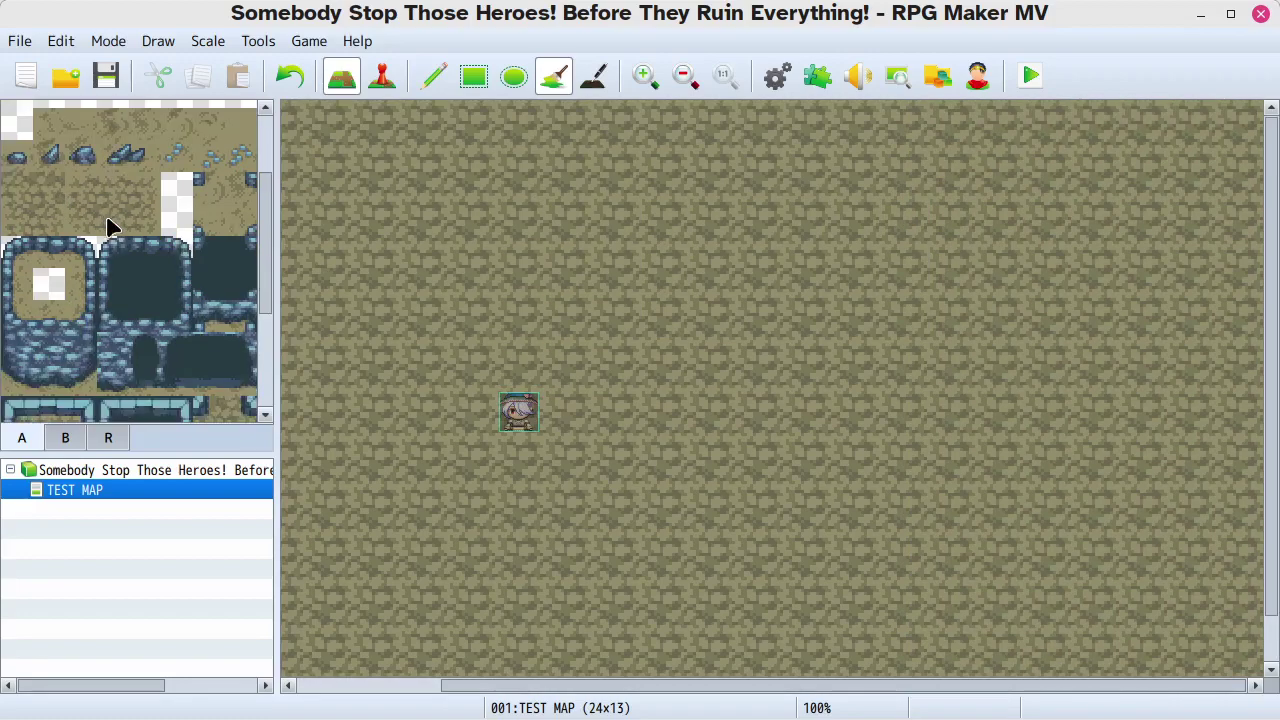
{"action": "left_click", "coordinate": [432, 78]}
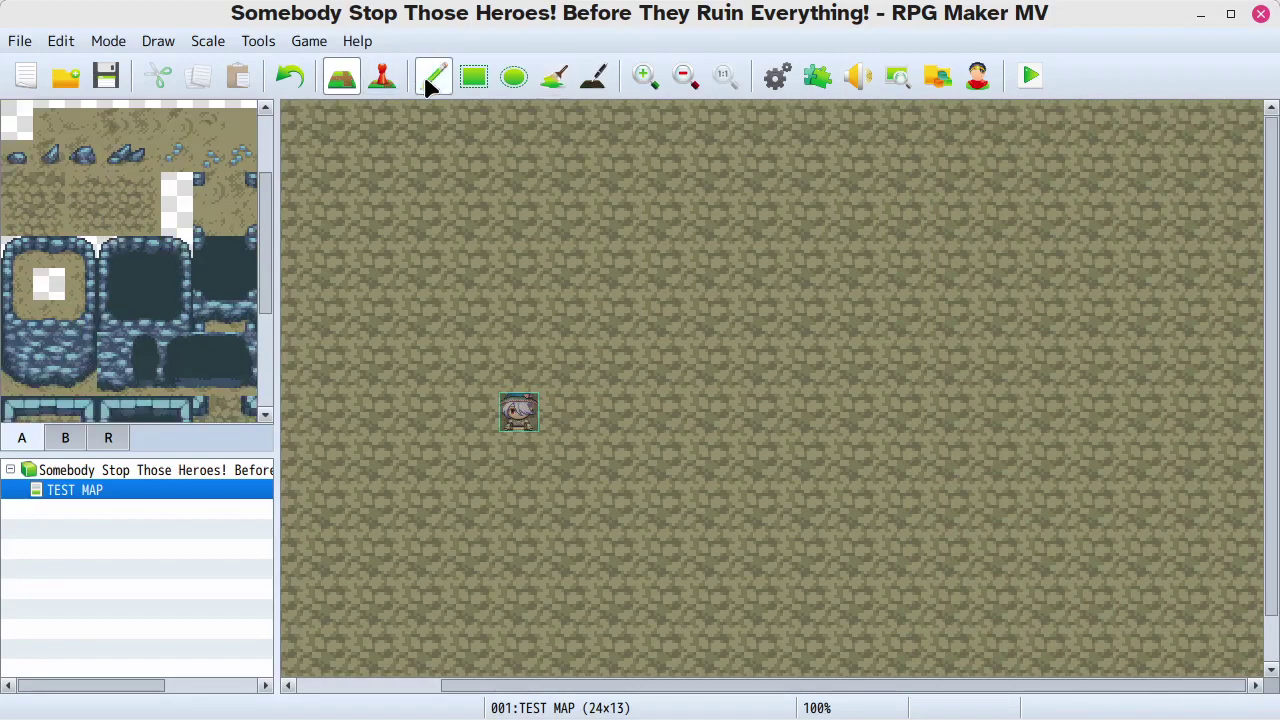
{"action": "left_click", "coordinate": [76, 321]}
{"action": "left_click_drag", "start_coordinate": [76, 321], "coordinate": [80, 385]}
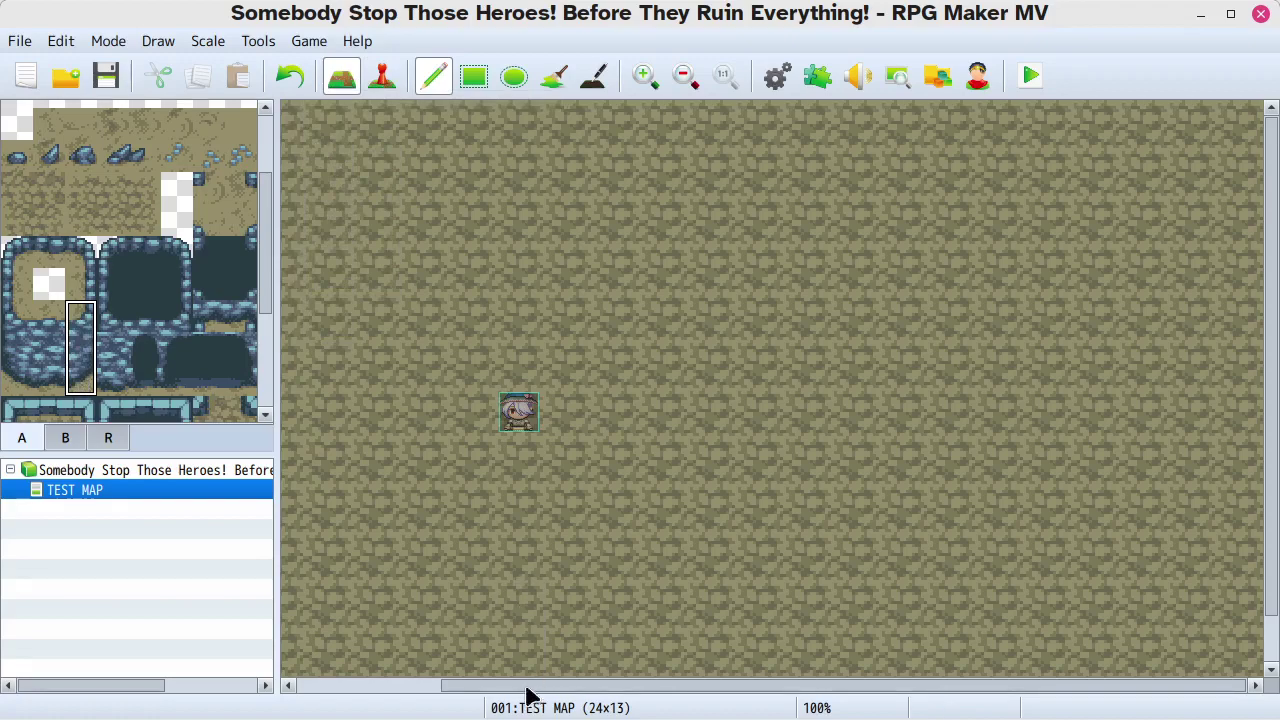
{"action": "left_click_drag", "start_coordinate": [527, 689], "coordinate": [266, 690]}
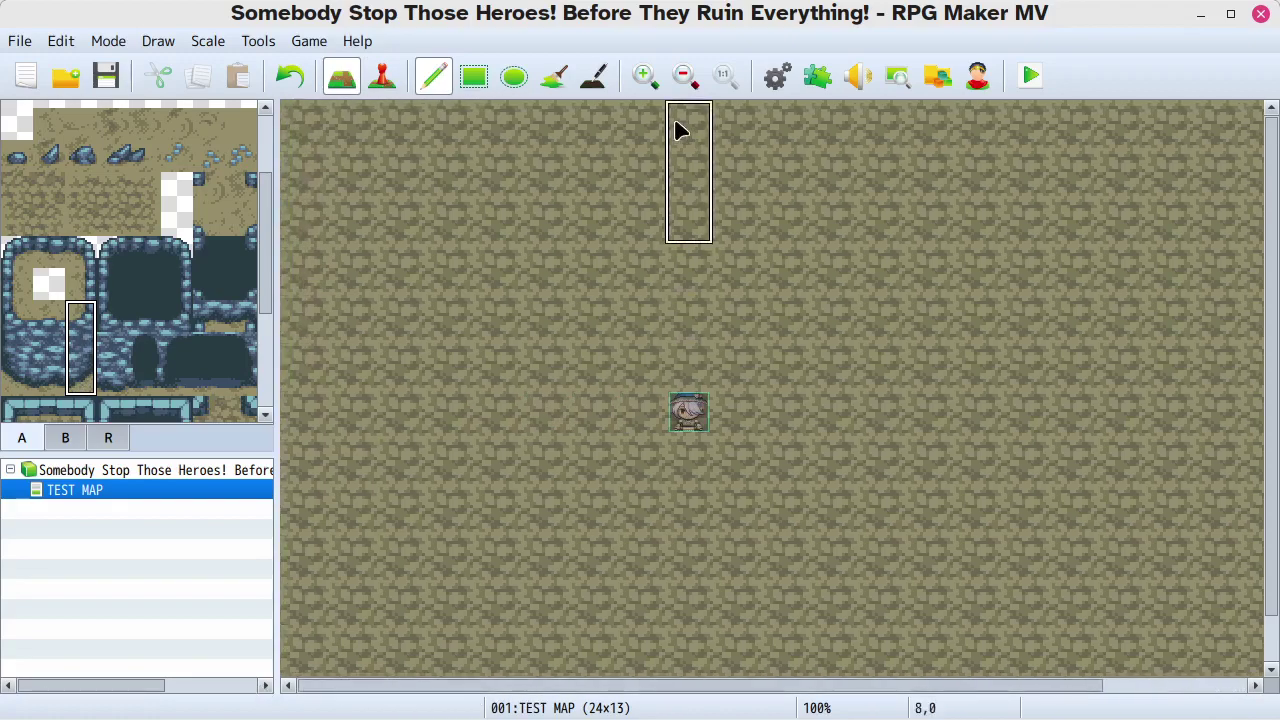
{"action": "left_click", "coordinate": [685, 77]}
{"action": "left_click", "coordinate": [685, 77]}
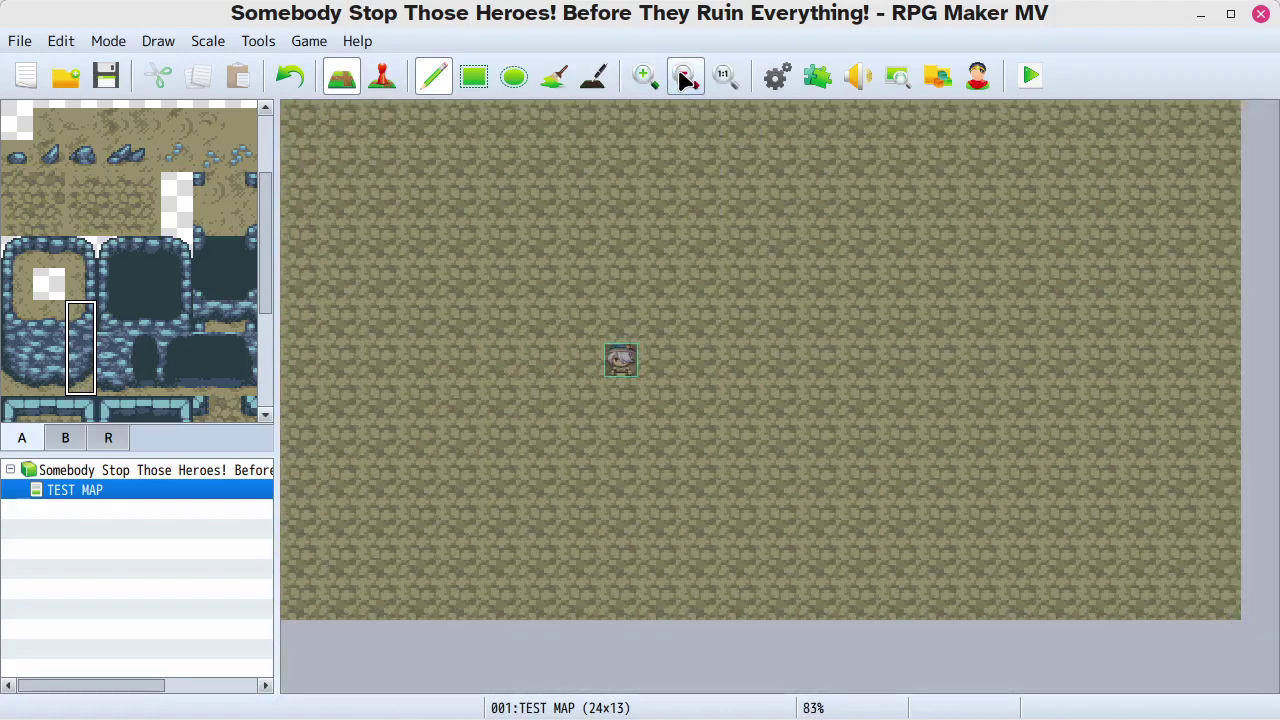
{"action": "left_click", "coordinate": [685, 77]}
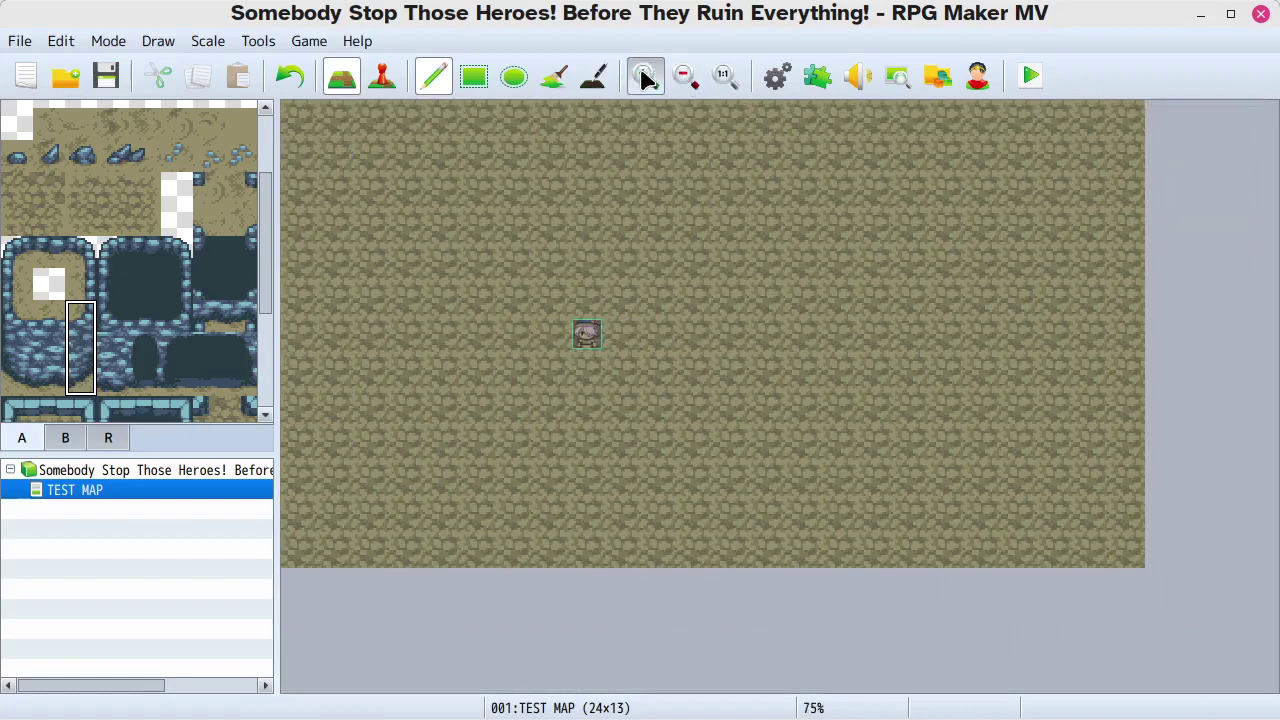
{"action": "left_click", "coordinate": [645, 77]}
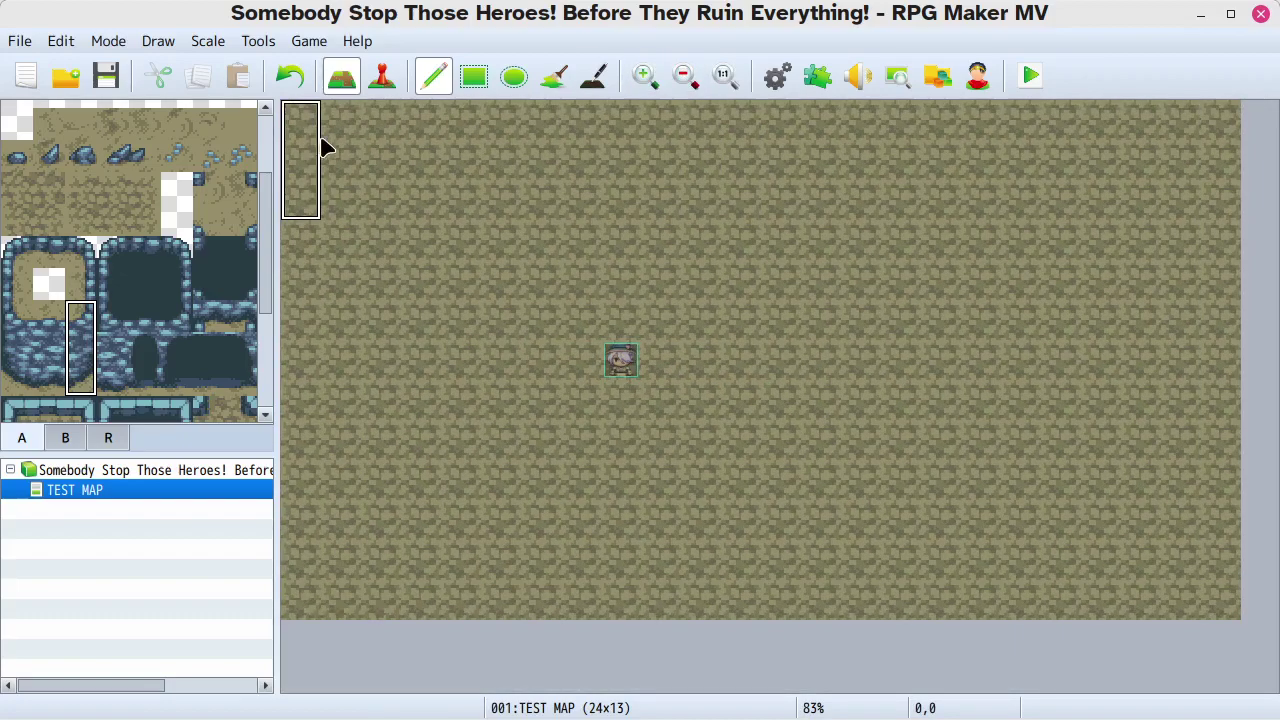